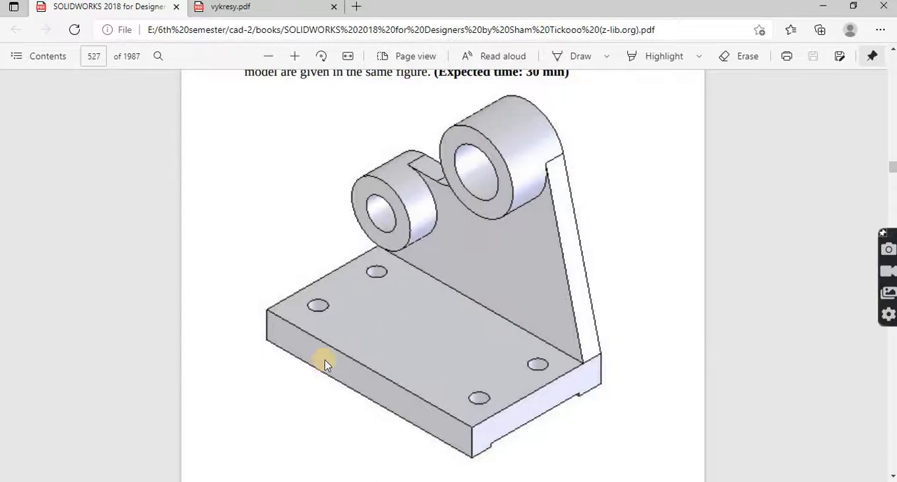
# Step: Switch to the empty part in SOLIDWORKS and start a sketch on the Front Plane
pyautogui.click(218, 479)
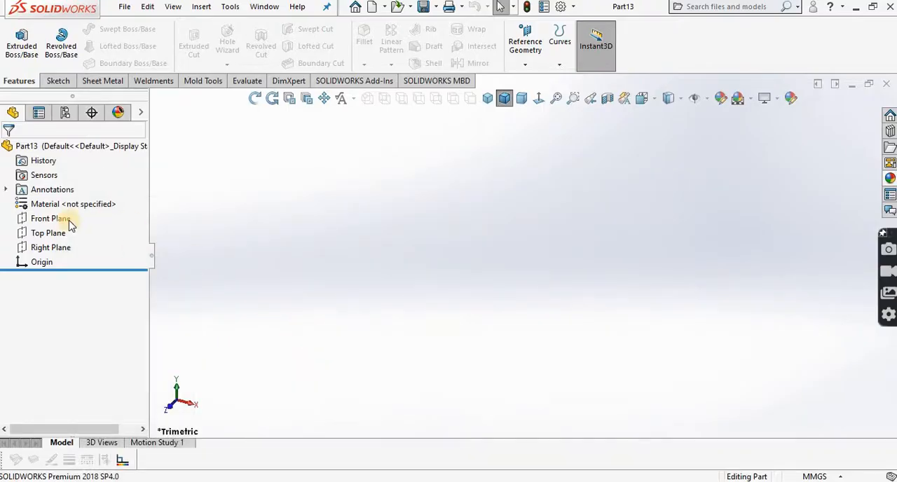
pyautogui.click(45, 222)
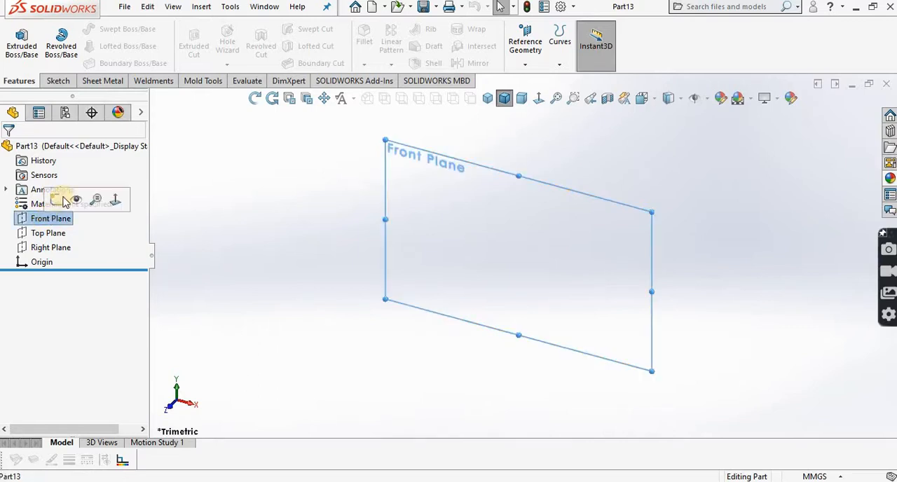
pyautogui.click(61, 196)
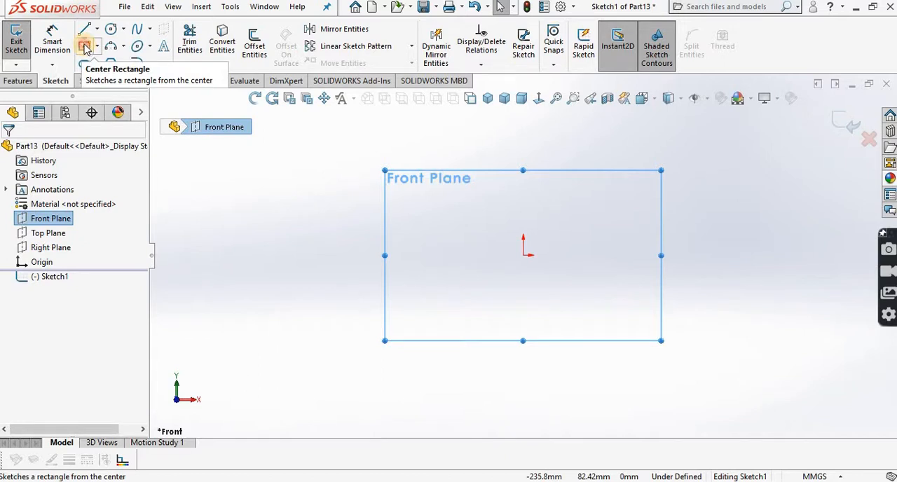
# Step: Sketch a center rectangle on the origin, about 238 mm wide and 24 mm high
pyautogui.click(85, 46)
pyautogui.click(523, 255)
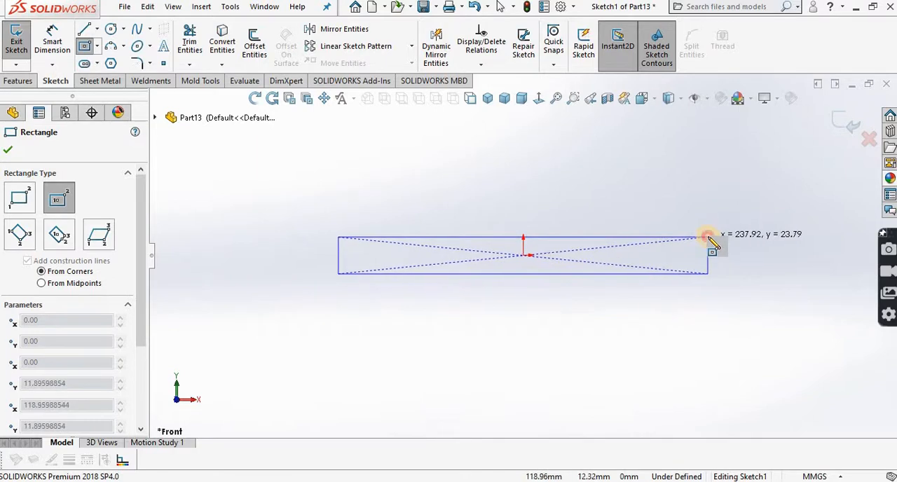
pyautogui.click(708, 238)
pyautogui.rightClick(707, 240)
pyautogui.click(718, 245)
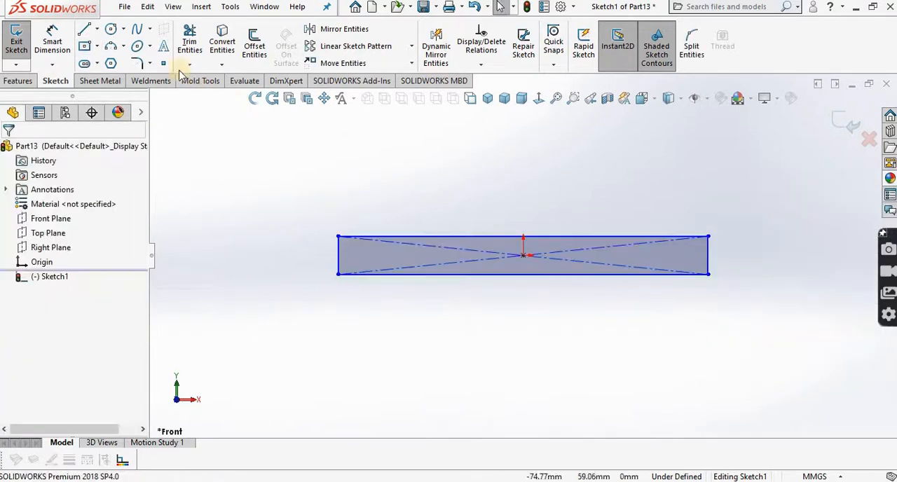
# Step: Dimension the rectangle to a width of 140 mm and a height of 18 mm
pyautogui.click(52, 43)
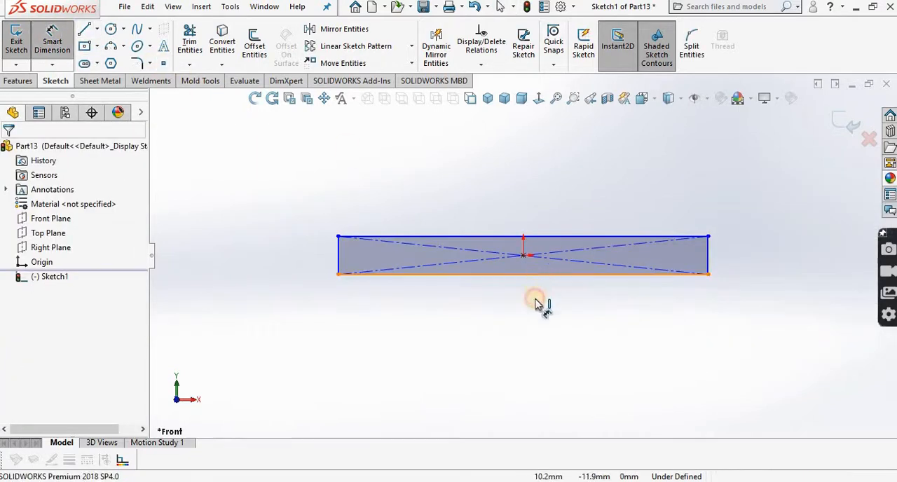
pyautogui.click(534, 303)
pyautogui.click(527, 335)
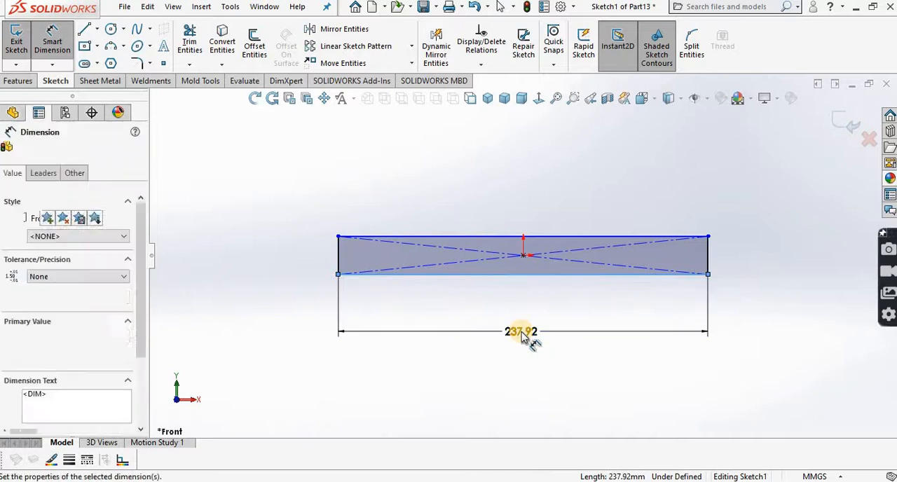
pyautogui.write('140')
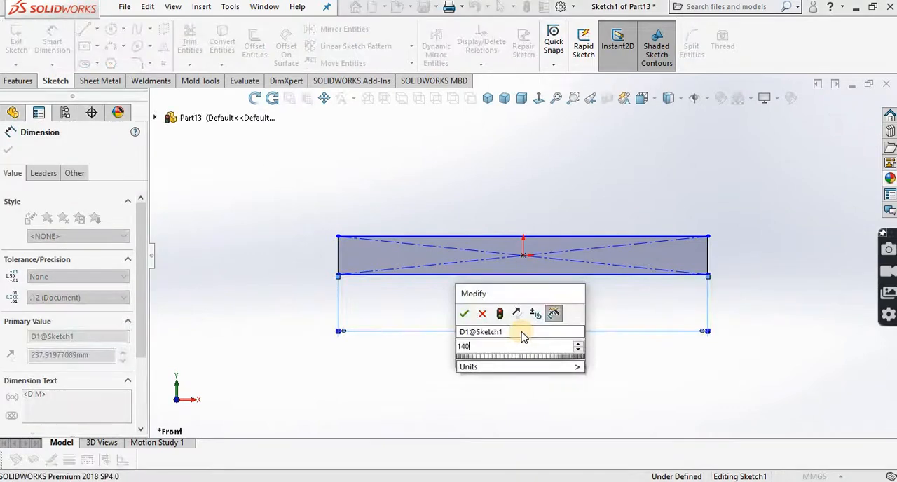
pyautogui.click(465, 316)
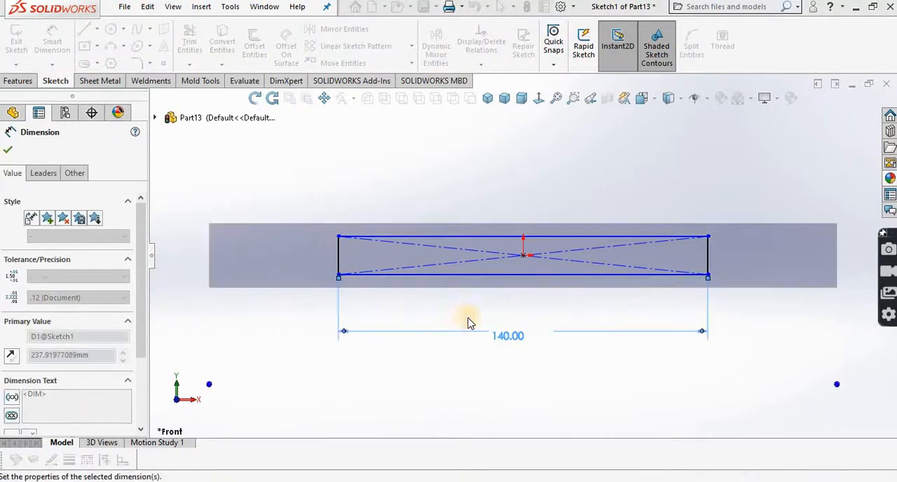
pyautogui.click(708, 267)
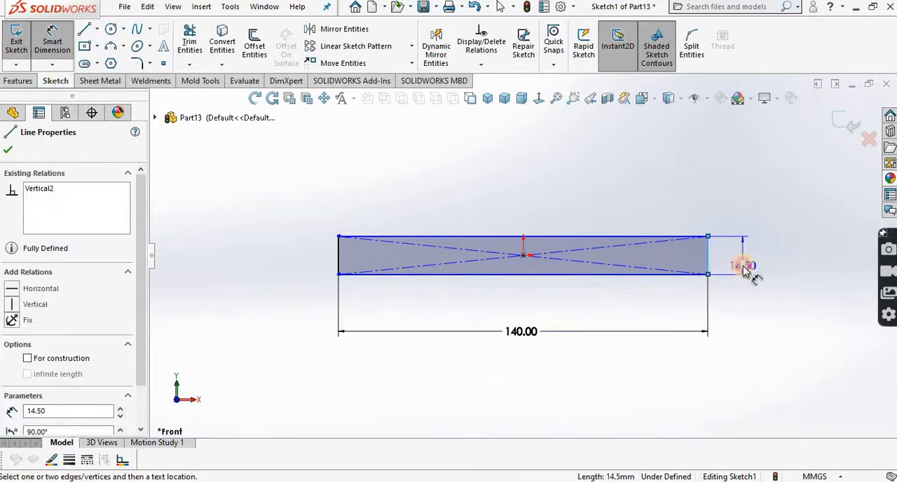
pyautogui.click(745, 270)
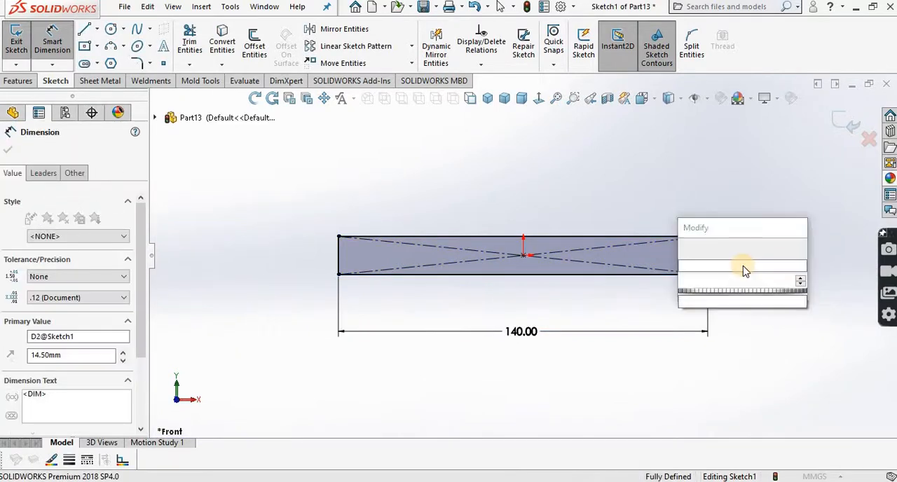
pyautogui.write('18')
pyautogui.click(688, 249)
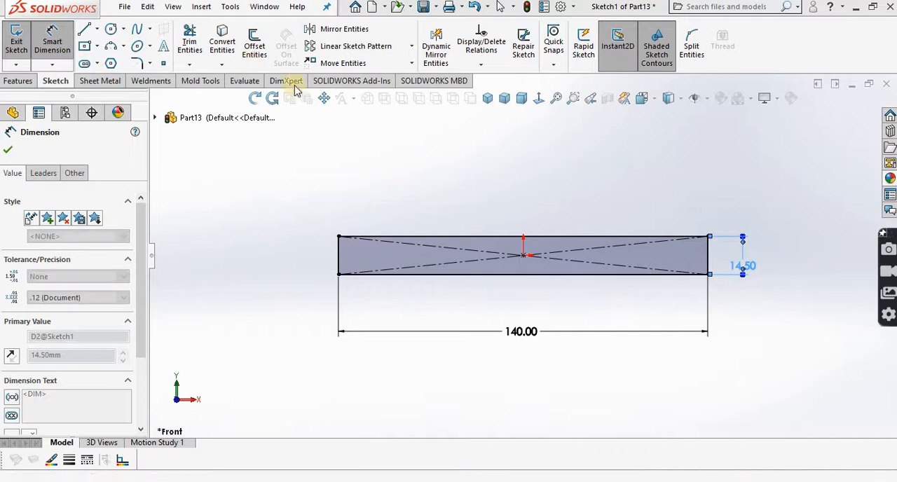
# Step: Sketch a circle with a radius of about 13.6 mm above the right half of the rectangle
pyautogui.click(324, 98)
pyautogui.moveTo(484, 165); pyautogui.dragTo(449, 241)
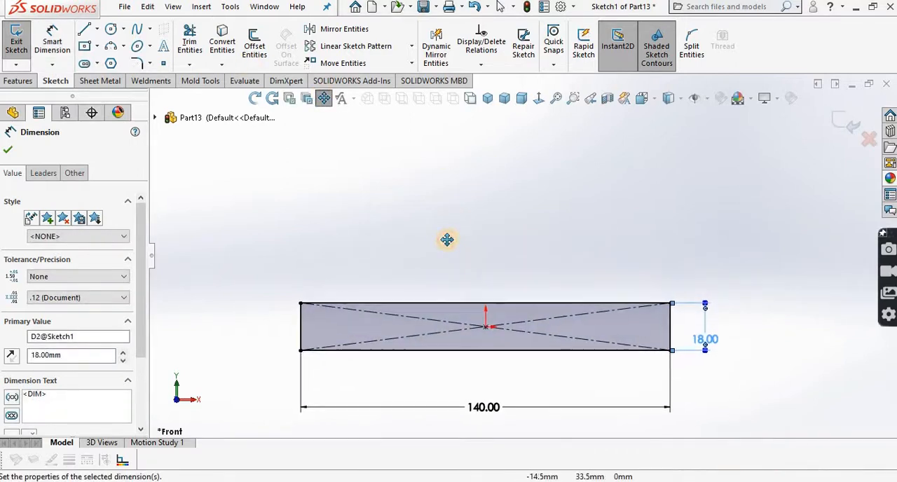
pyautogui.click(324, 99)
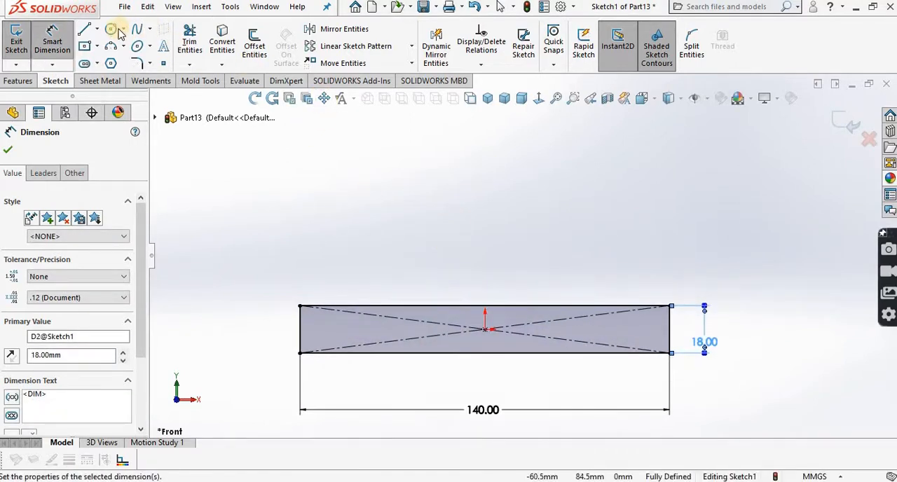
pyautogui.click(110, 30)
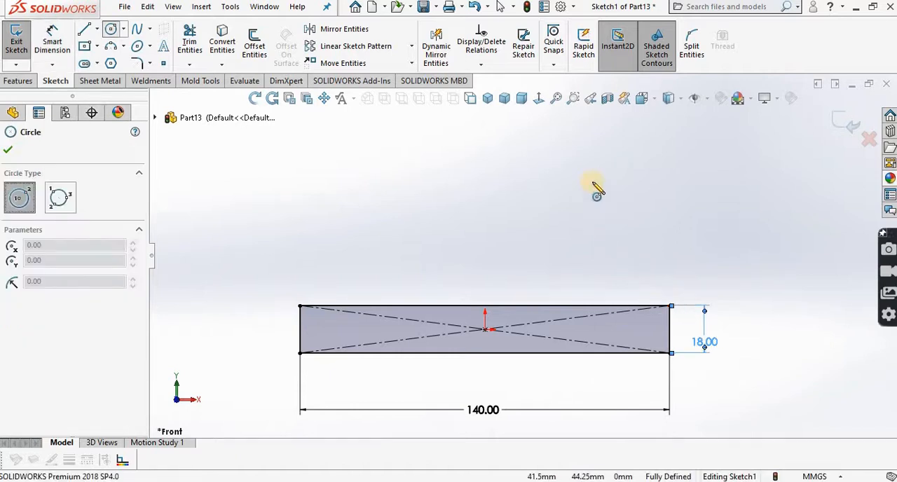
pyautogui.click(590, 143)
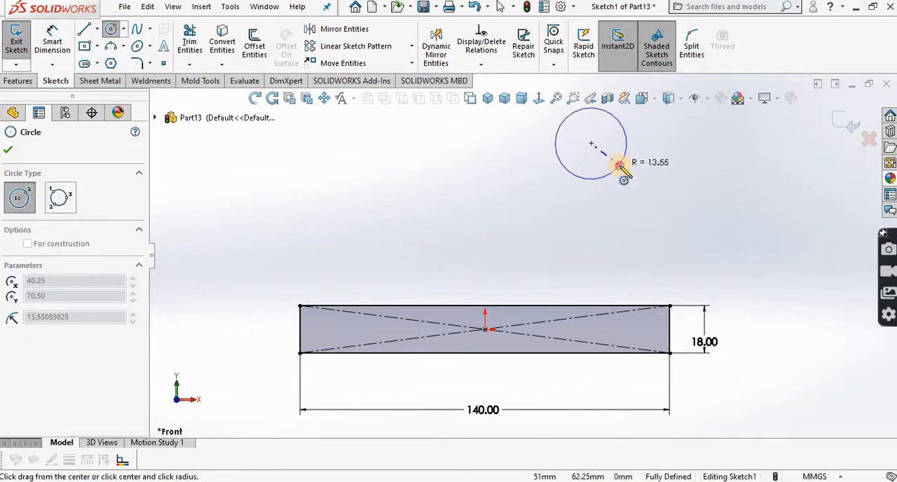
pyautogui.click(619, 168)
pyautogui.rightClick(661, 185)
pyautogui.click(659, 176)
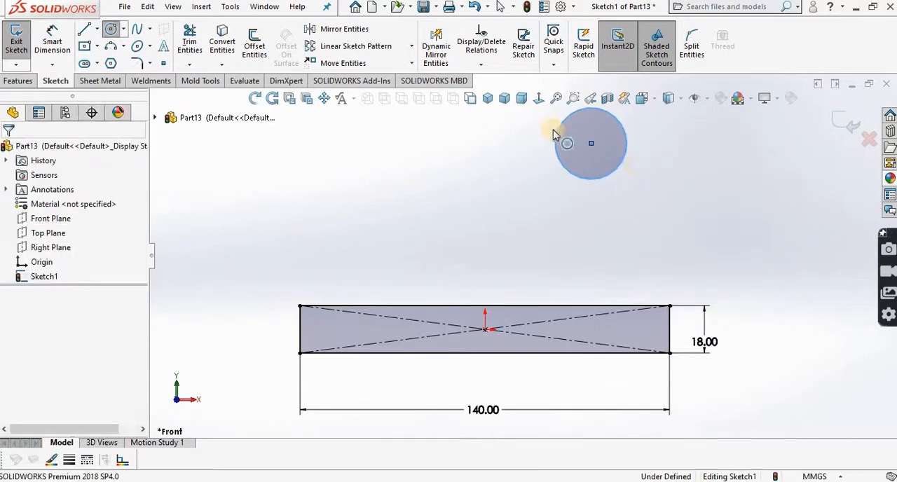
# Step: Dimension the circle's diameter to 50 mm
pyautogui.click(52, 43)
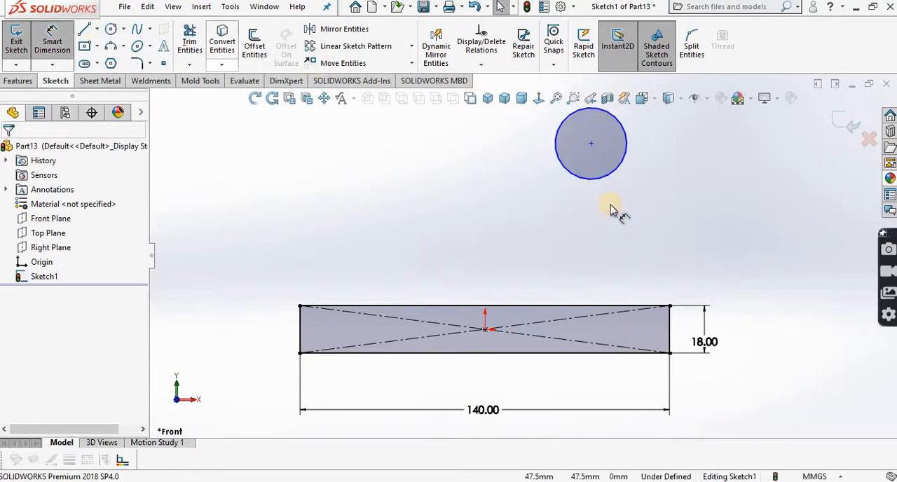
pyautogui.click(621, 172)
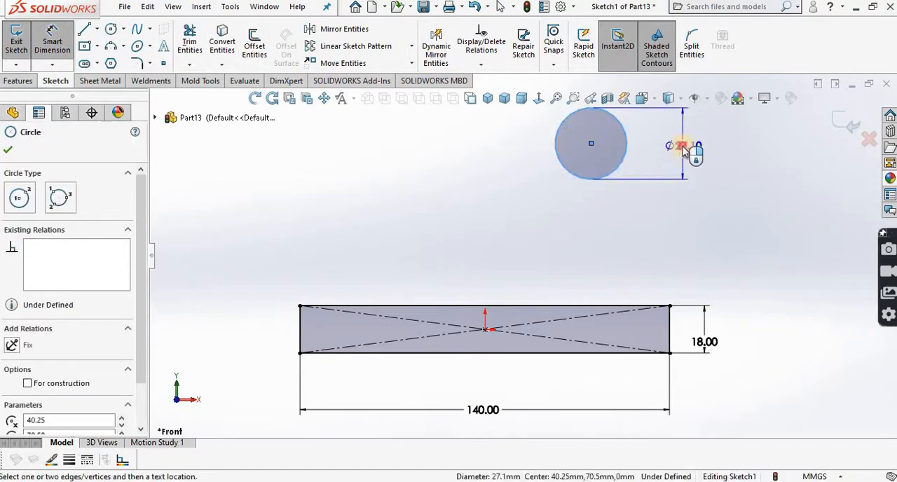
pyautogui.click(683, 149)
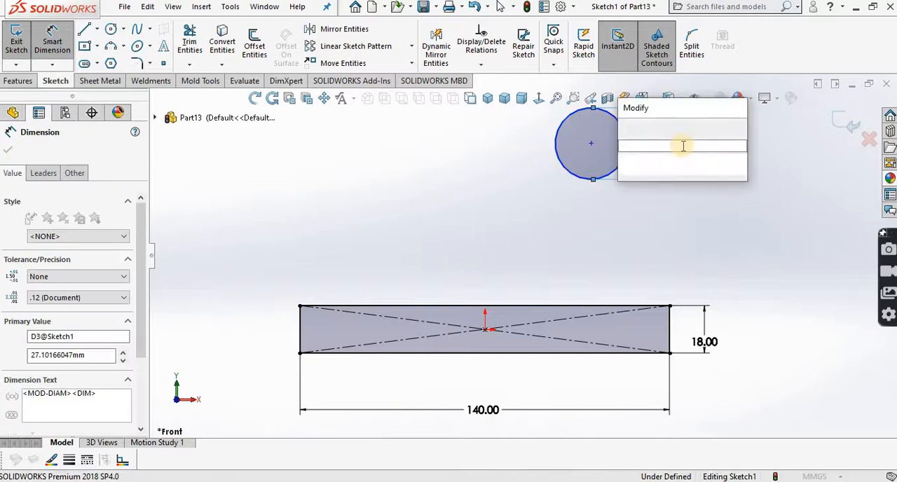
pyautogui.write('50')
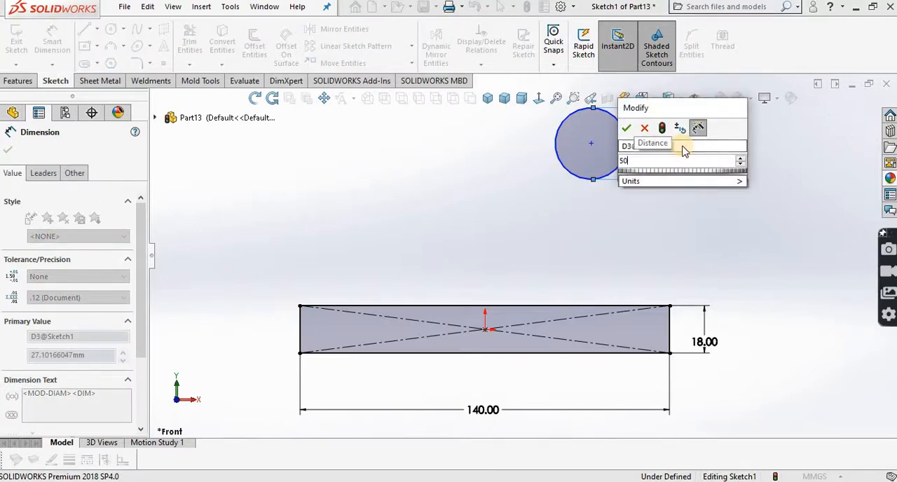
pyautogui.click(626, 129)
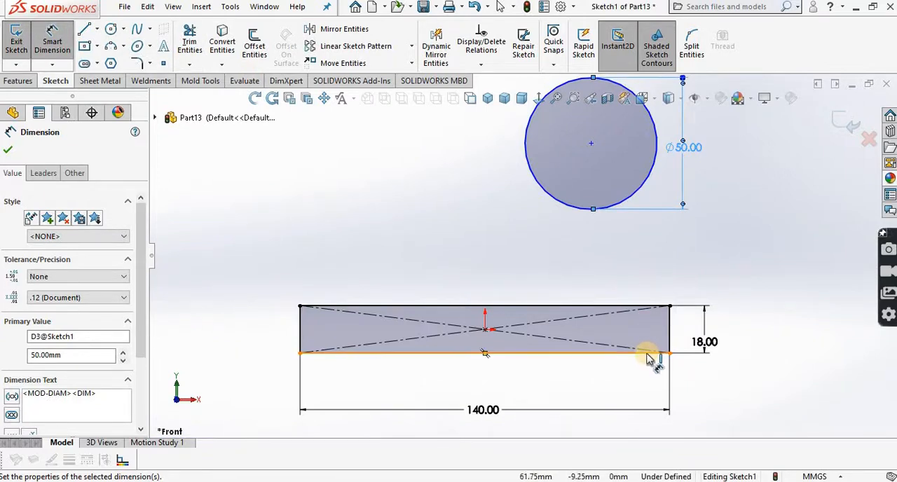
# Step: Dimension the circle's center 118 mm above the rectangle's bottom edge
pyautogui.click(647, 356)
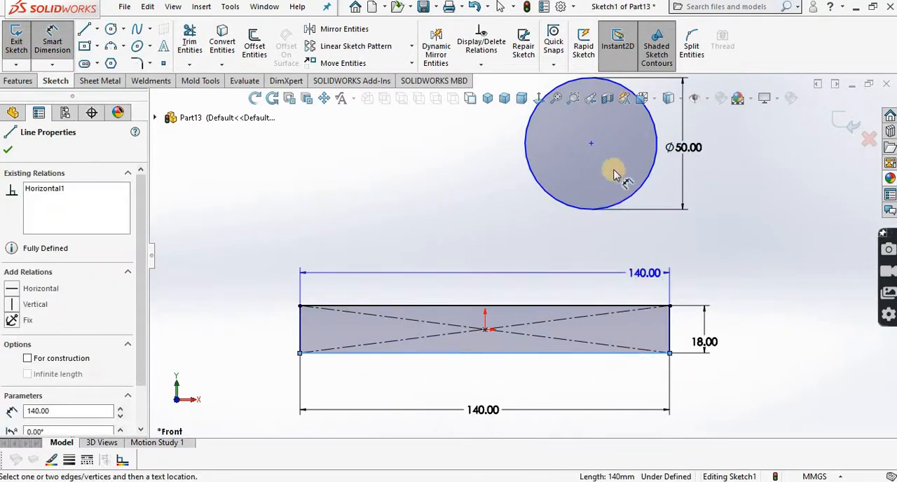
pyautogui.click(592, 144)
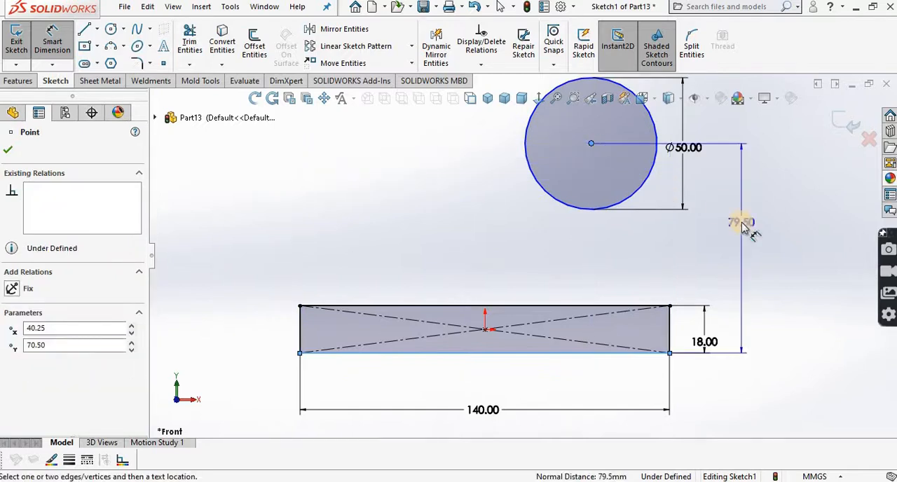
pyautogui.click(744, 226)
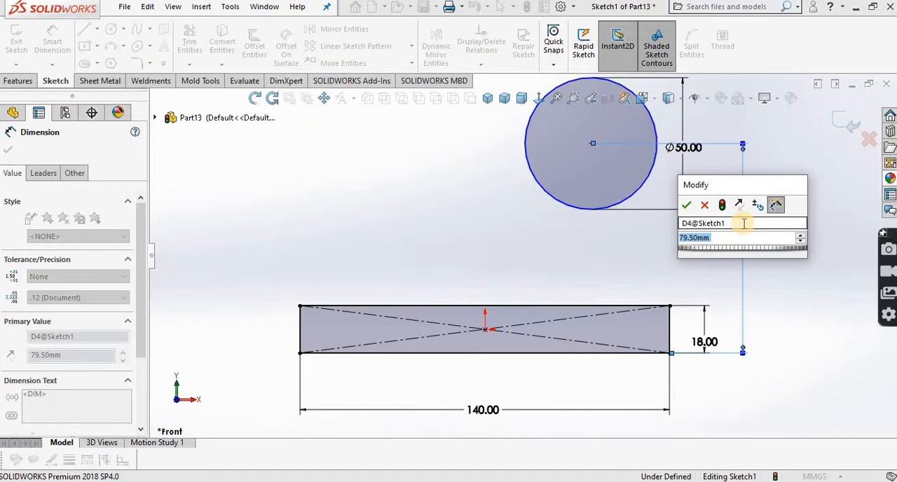
pyautogui.write('118')
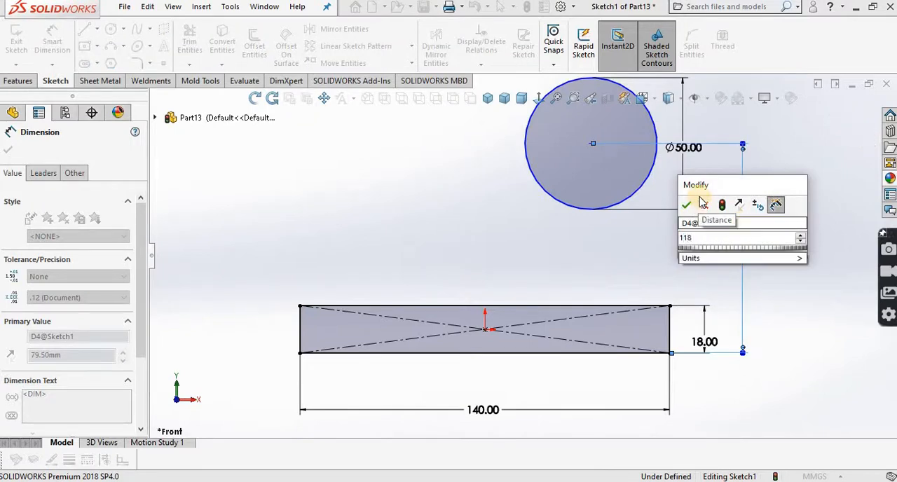
pyautogui.click(689, 204)
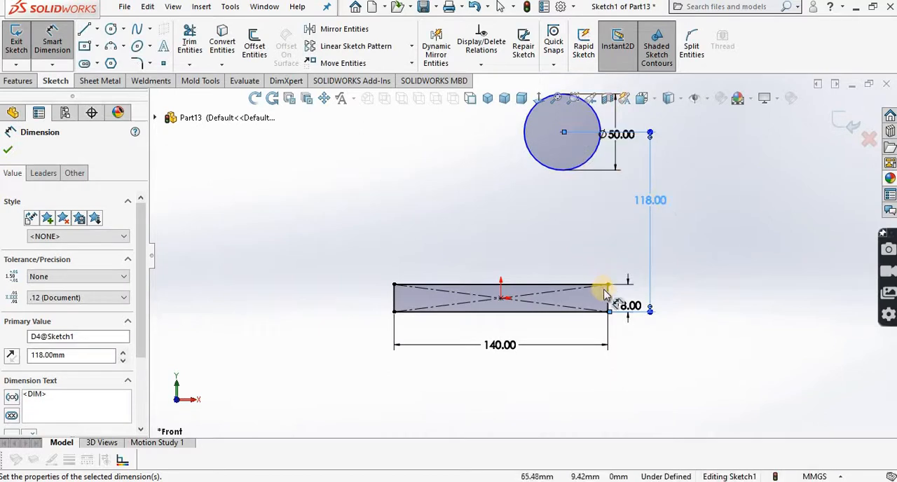
# Step: Dimension the circle's center 50 mm horizontally from the rectangle's right edge
pyautogui.click(608, 297)
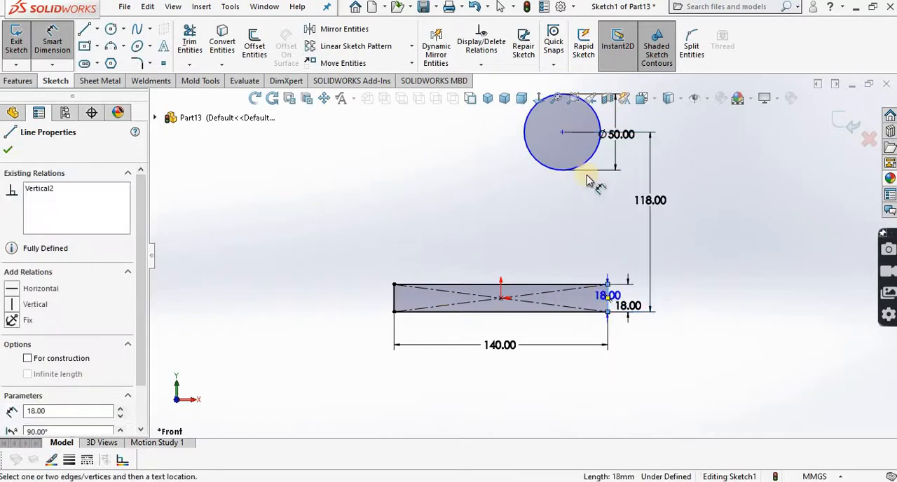
pyautogui.click(563, 131)
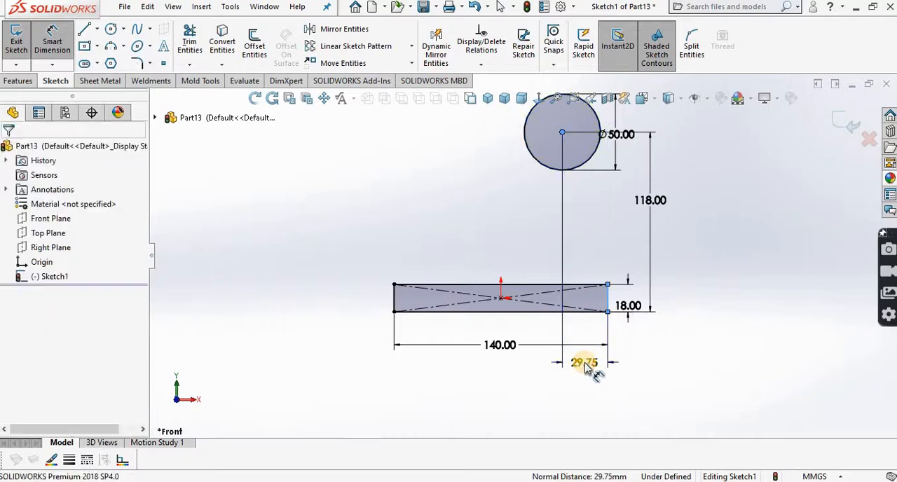
pyautogui.click(586, 368)
pyautogui.write('50')
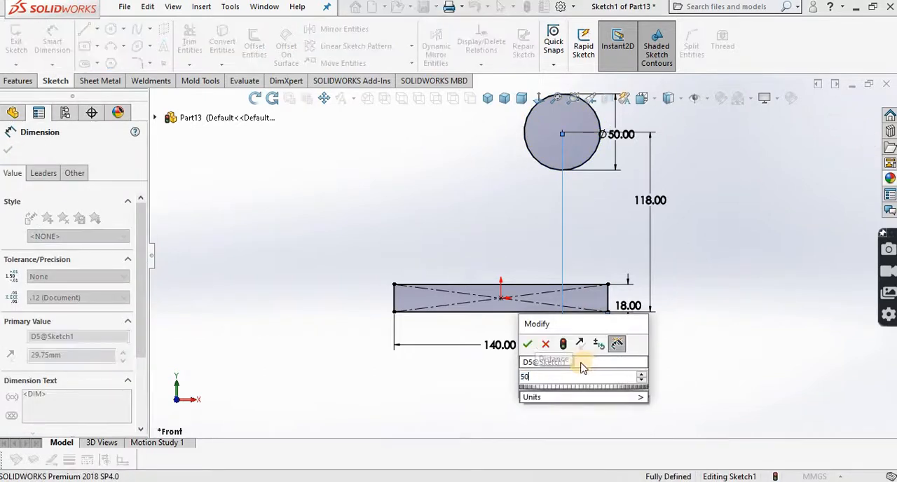
pyautogui.click(528, 343)
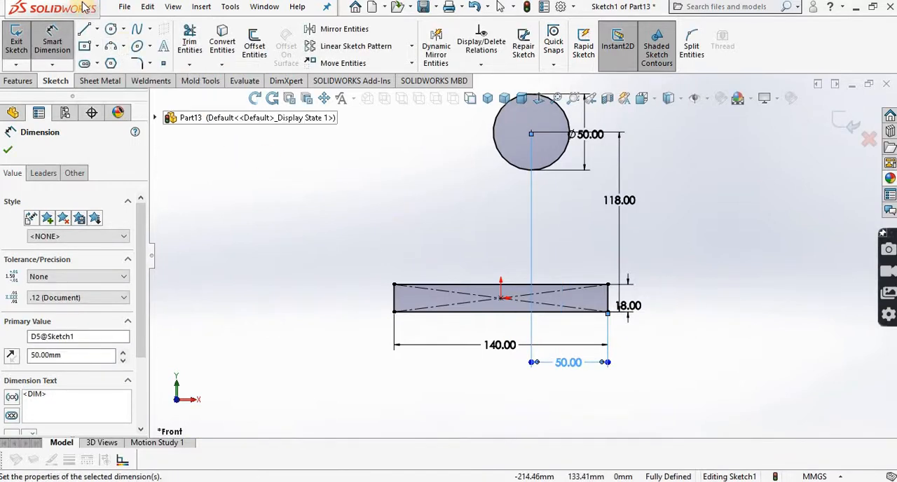
# Step: Sketch a second, smaller circle above the rectangle's left end, centered at about X -50.3, Y 51.8 mm
pyautogui.click(110, 29)
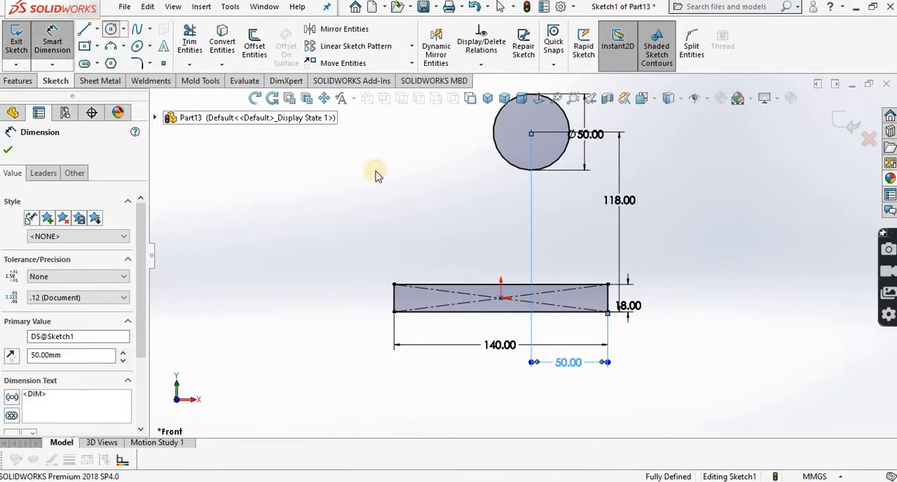
pyautogui.click(424, 219)
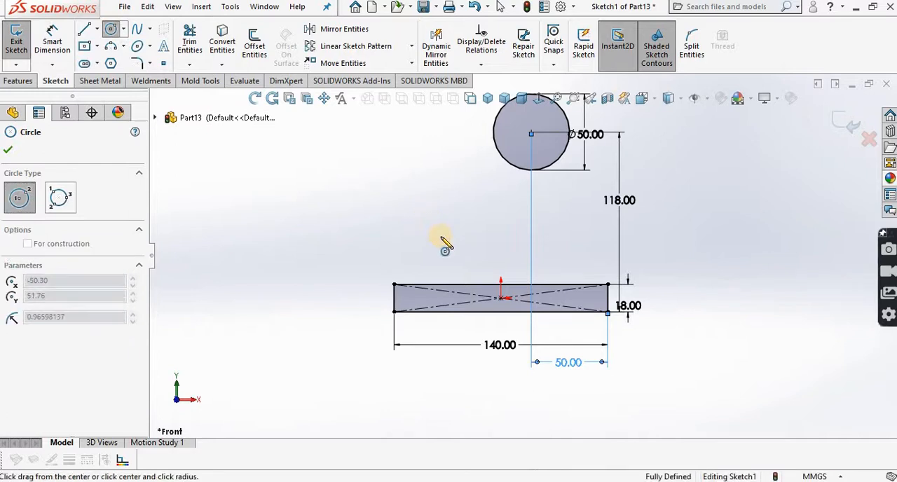
pyautogui.click(444, 242)
pyautogui.rightClick(444, 241)
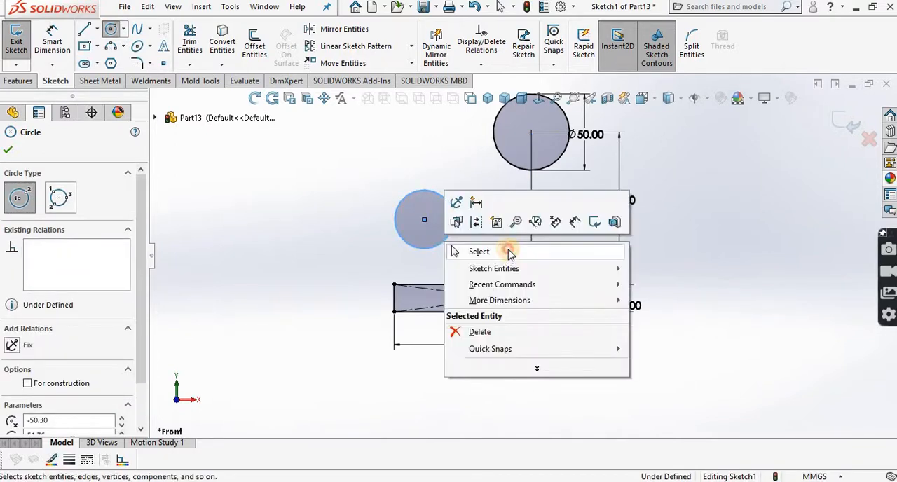
pyautogui.click(508, 252)
# Step: Check the small boss's outer diameter in the textbook drawing and dimension the smaller circle's diameter to 40 mm
pyautogui.click(52, 35)
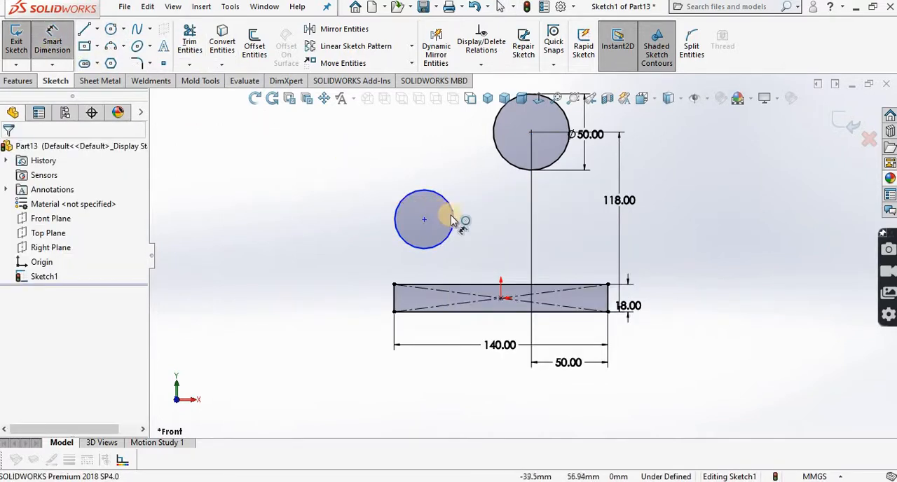
pyautogui.click(480, 220)
pyautogui.click(484, 218)
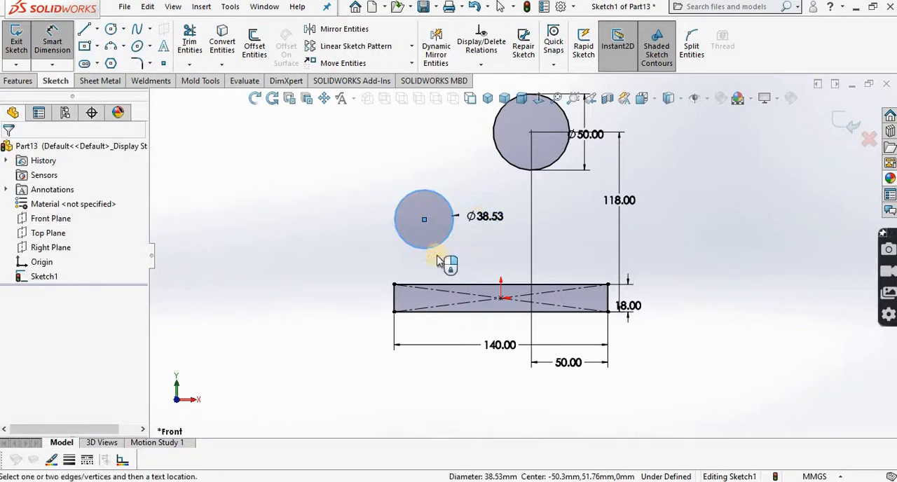
pyautogui.hotkey('alt', 'Tab')
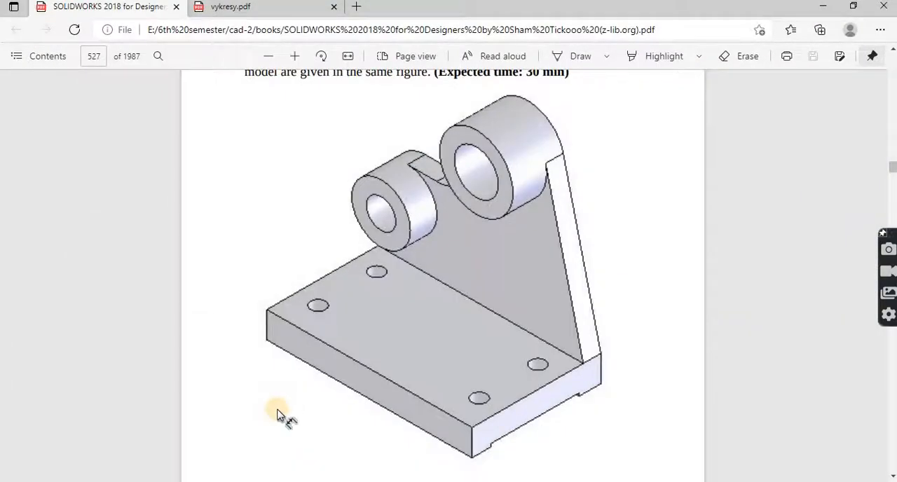
pyautogui.hotkey('alt', 'Tab')
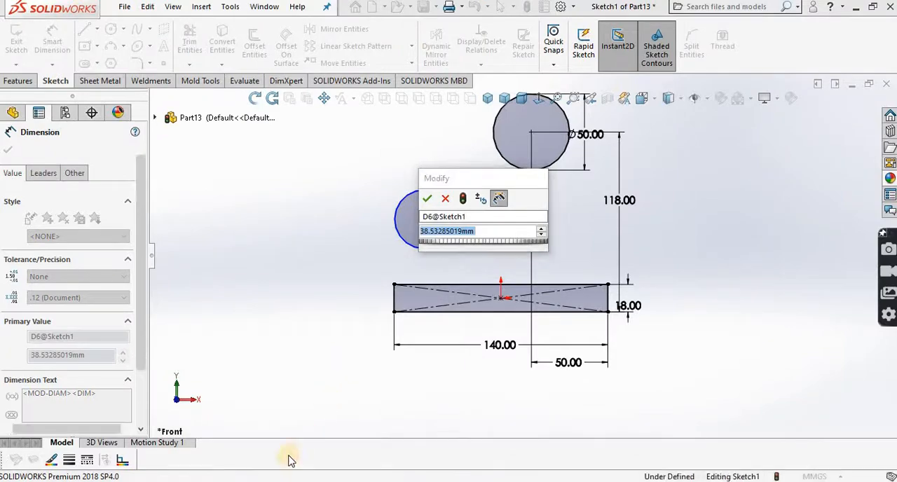
pyautogui.hotkey('alt', 'Tab')
pyautogui.scroll(-2, 257, 439)
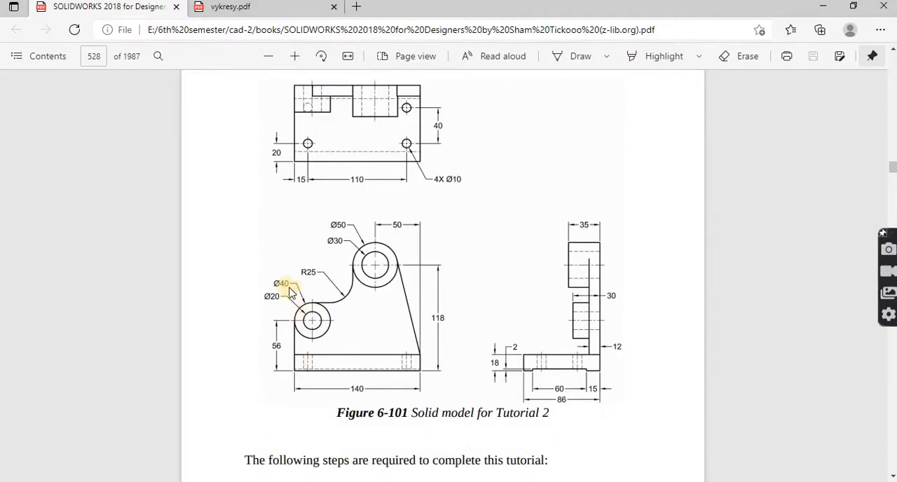
pyautogui.hotkey('alt', 'Tab')
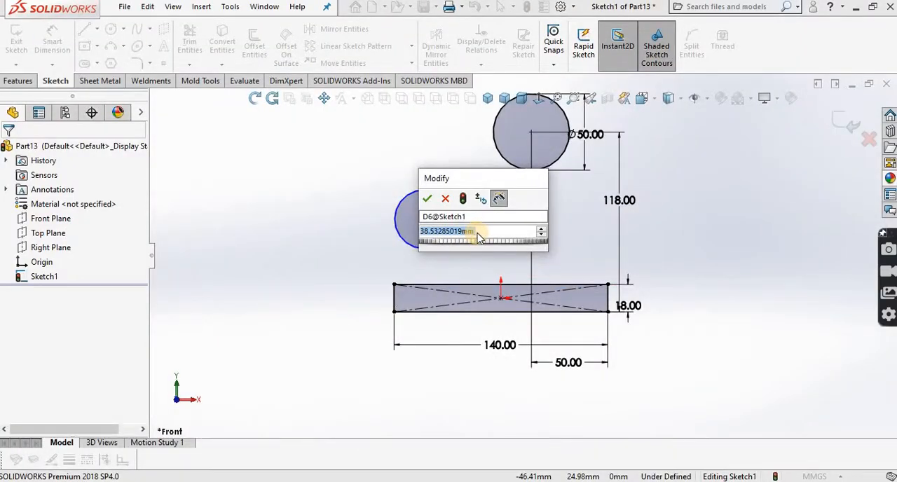
pyautogui.write('40')
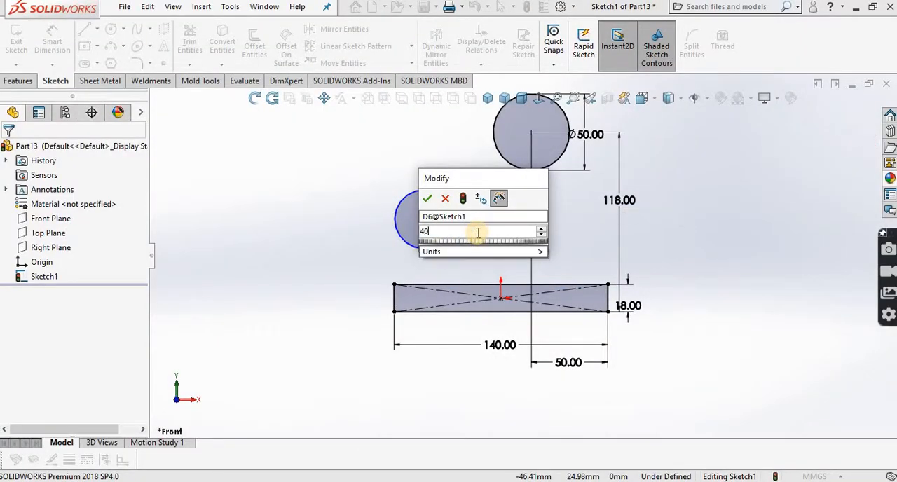
pyautogui.click(430, 199)
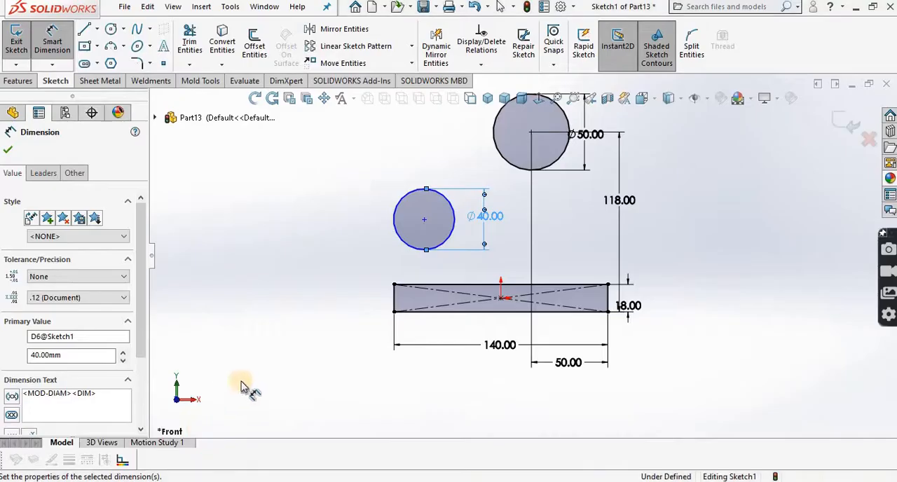
# Step: Dimension the smaller circle's center 56 mm above the rectangle's bottom edge
pyautogui.click(418, 312)
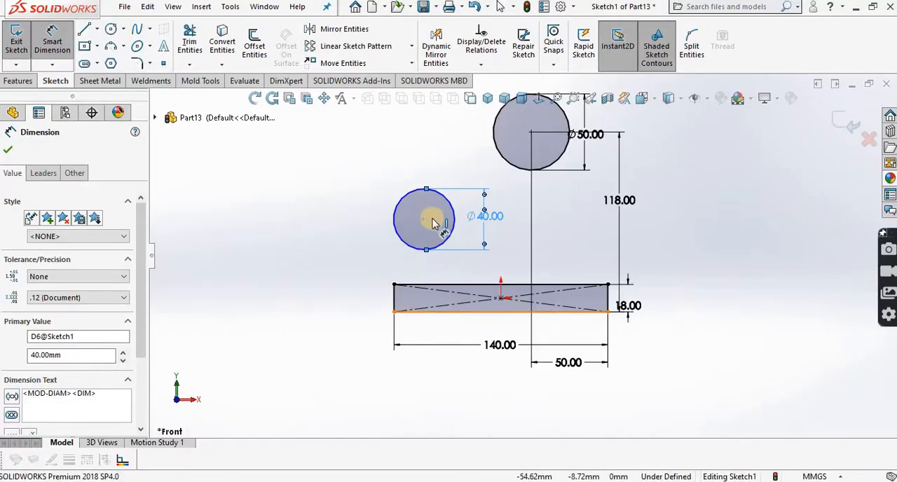
pyautogui.click(424, 221)
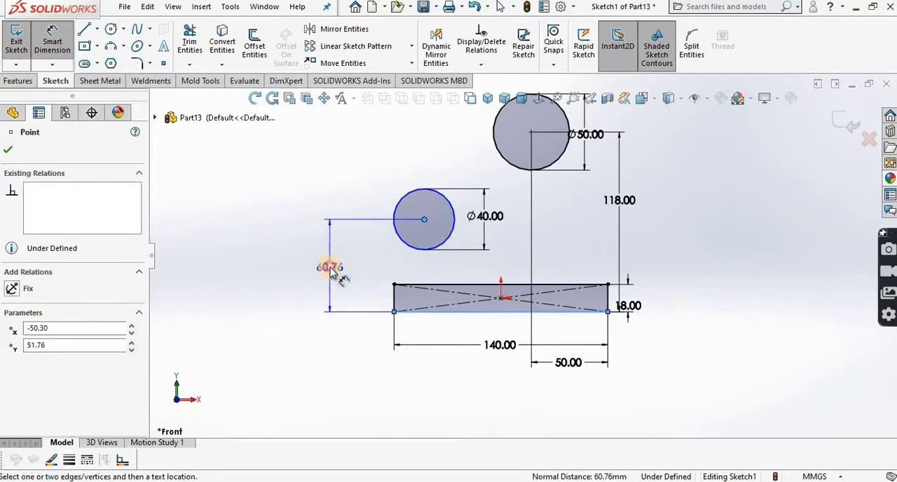
pyautogui.click(330, 268)
pyautogui.write('56')
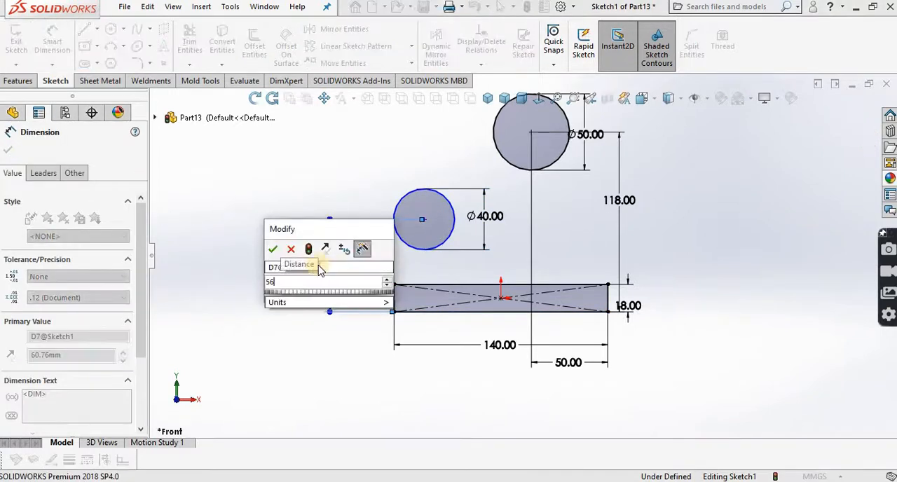
pyautogui.click(272, 247)
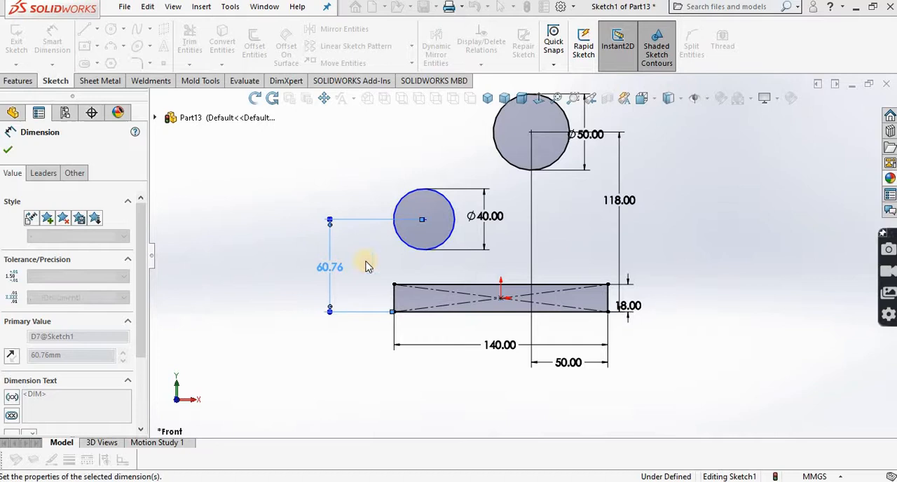
# Step: Dimension the smaller circle's center 20 mm horizontally from the rectangle's left edge
pyautogui.click(394, 300)
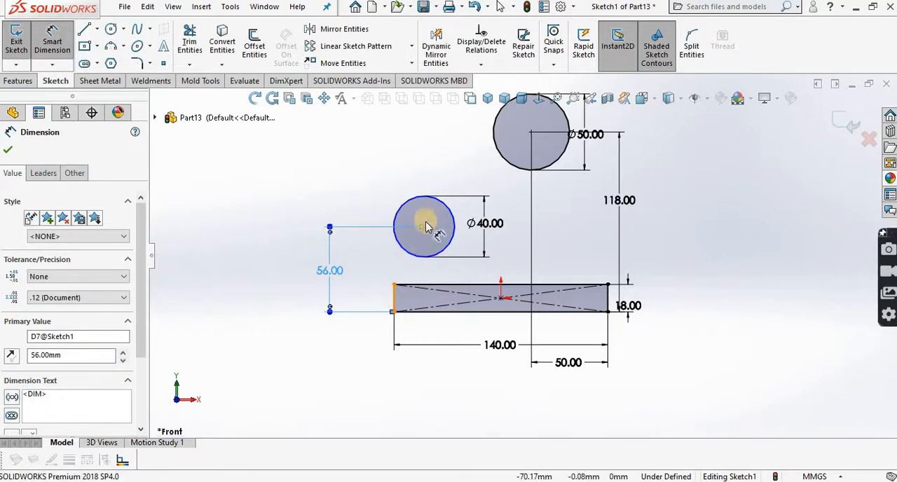
pyautogui.click(424, 227)
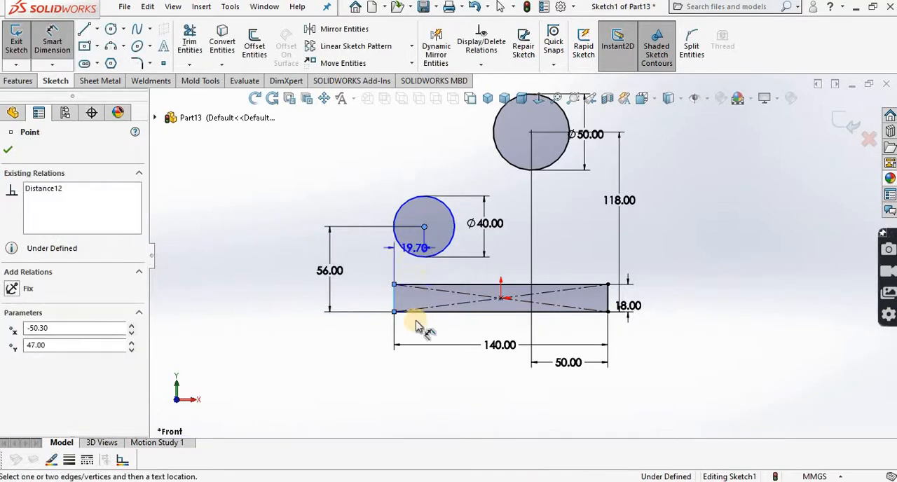
pyautogui.click(412, 377)
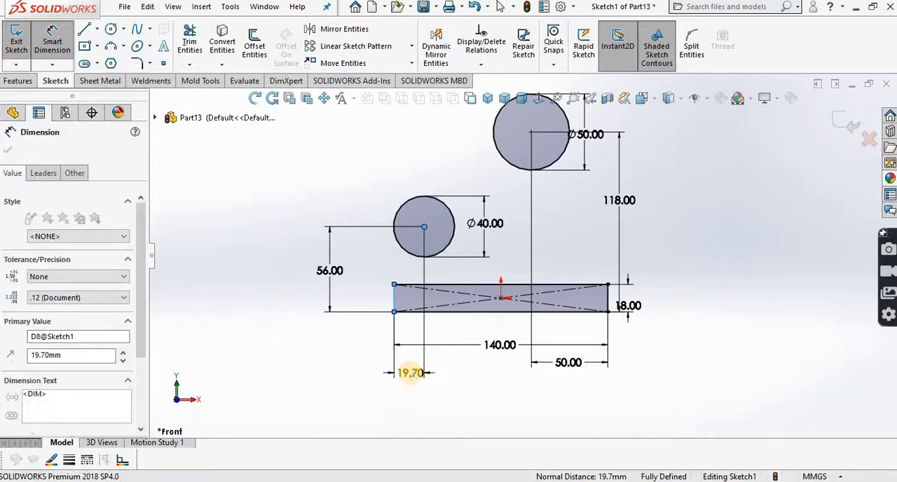
pyautogui.write('20')
pyautogui.click(357, 359)
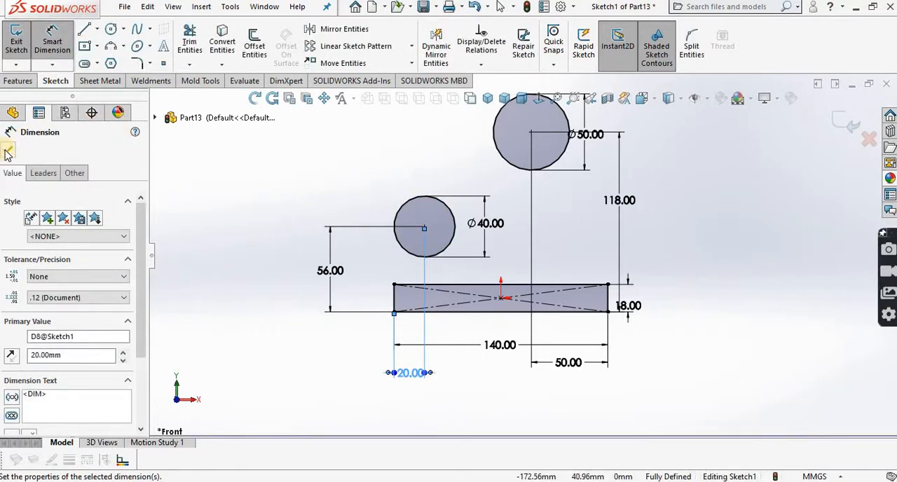
pyautogui.click(8, 152)
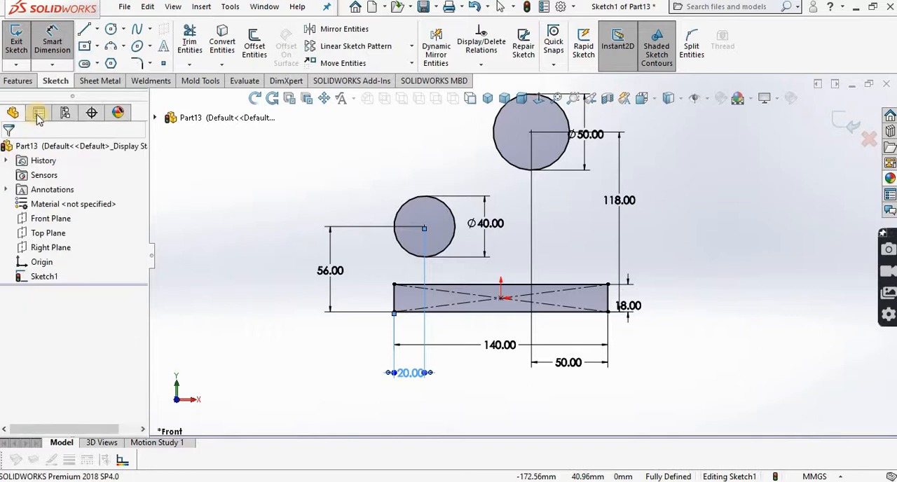
# Step: Sketch a vertical line from the rectangle's upper-left corner up to the leftmost point of the 40 mm circle
pyautogui.click(88, 33)
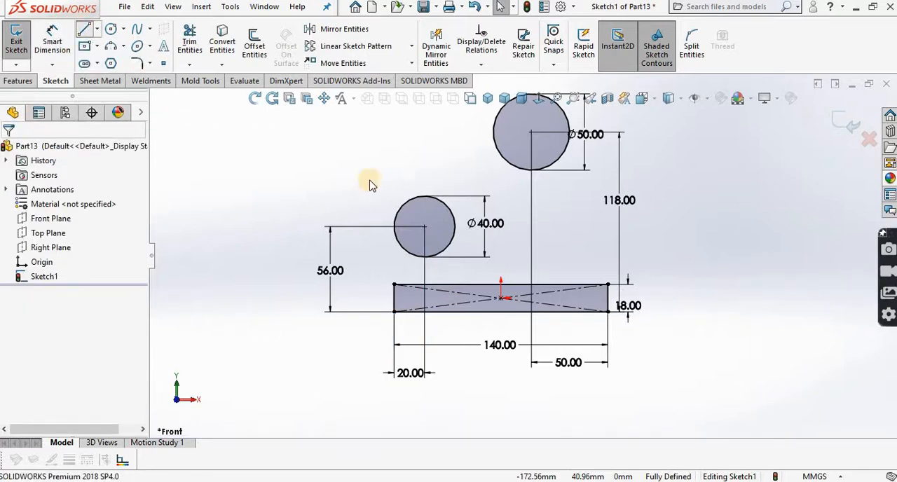
pyautogui.click(395, 285)
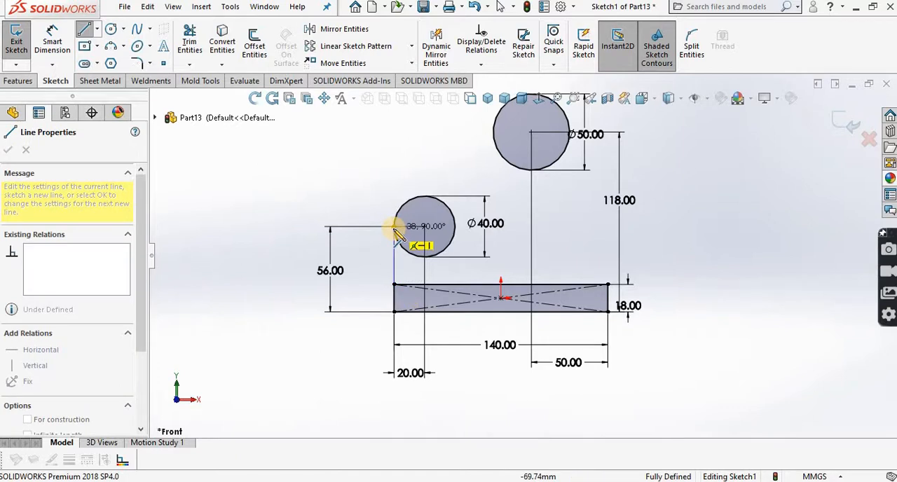
pyautogui.click(394, 227)
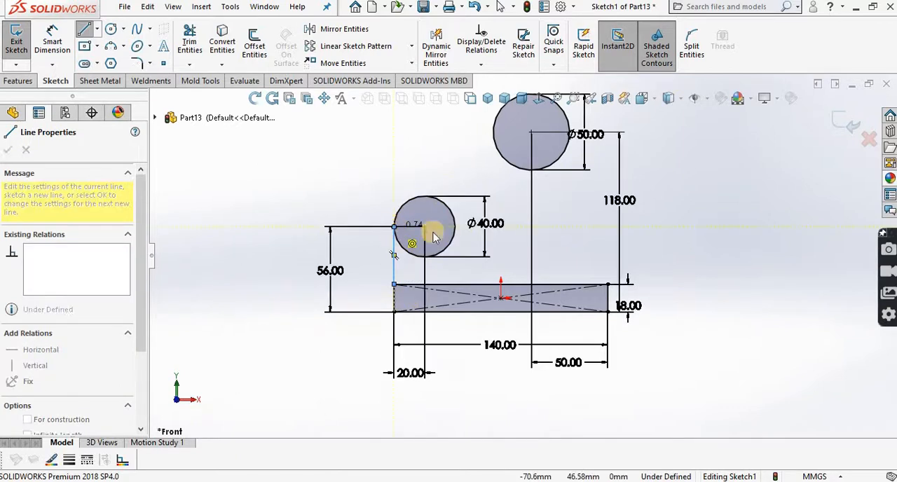
pyautogui.rightClick(426, 234)
pyautogui.click(448, 236)
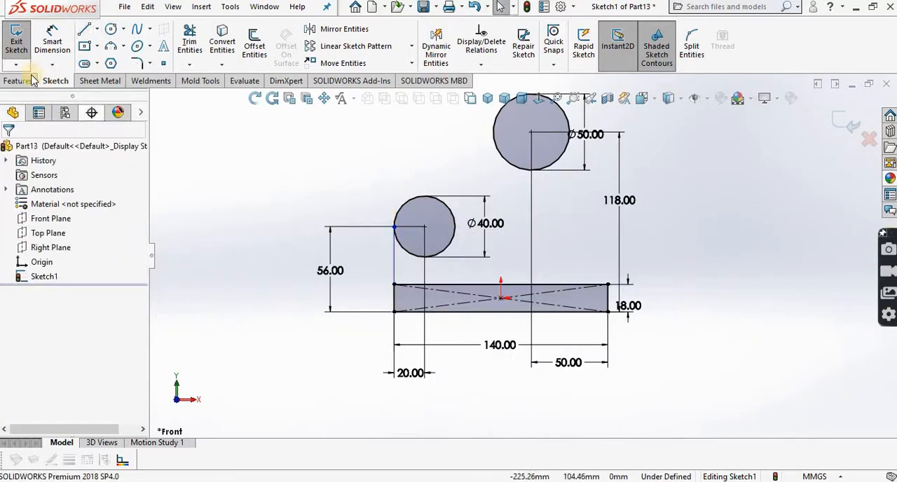
# Step: Sketch a slanted line from the rectangle's upper-right corner to the right side of the 50 mm circle, tangent to it
pyautogui.click(84, 30)
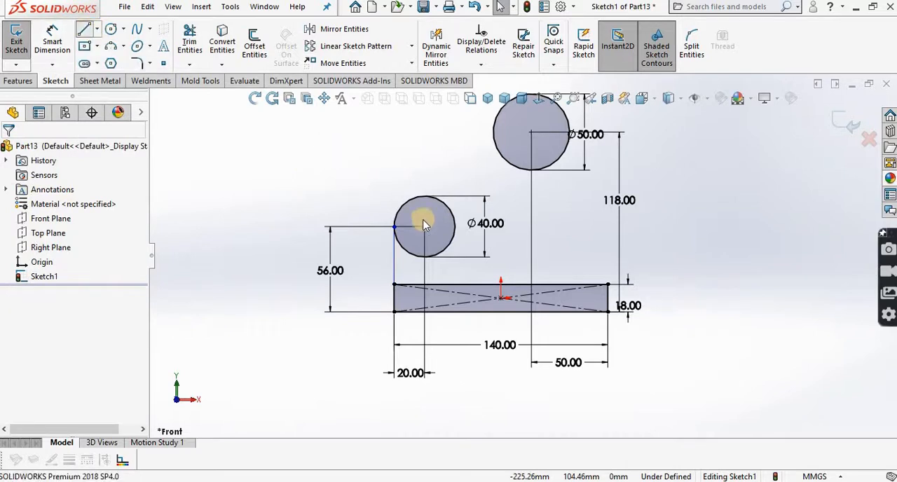
pyautogui.click(608, 285)
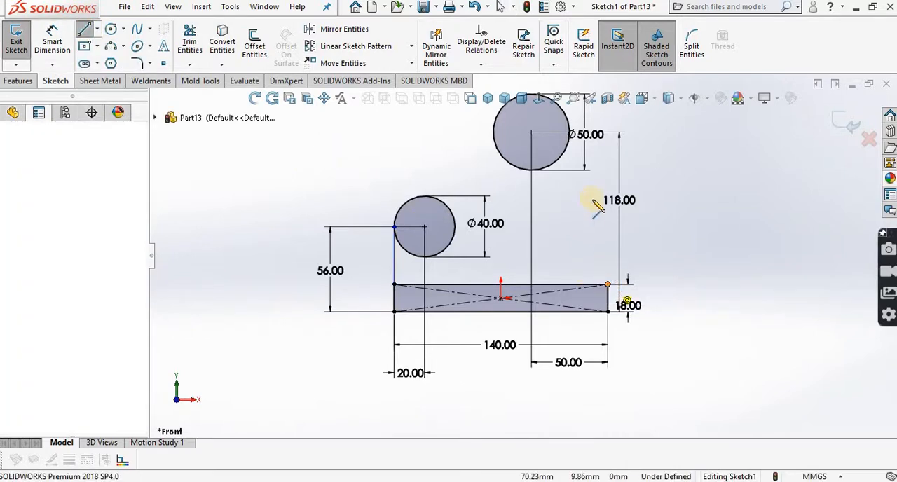
pyautogui.click(571, 131)
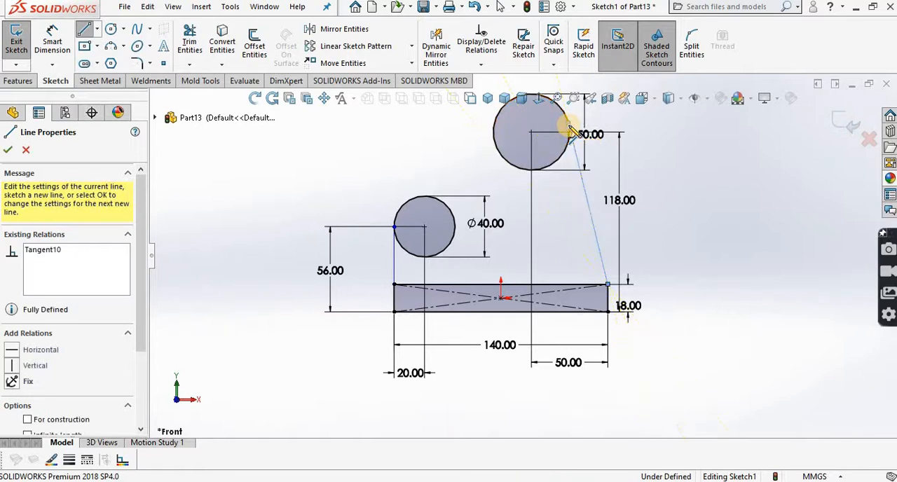
pyautogui.rightClick(576, 132)
pyautogui.click(601, 134)
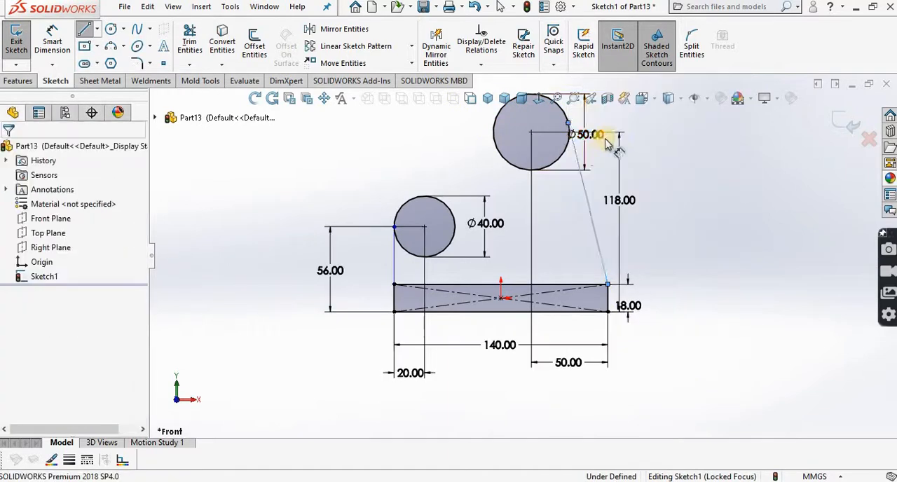
# Step: Check the relations between the slanted line and the 50 mm circle
pyautogui.click(583, 181)
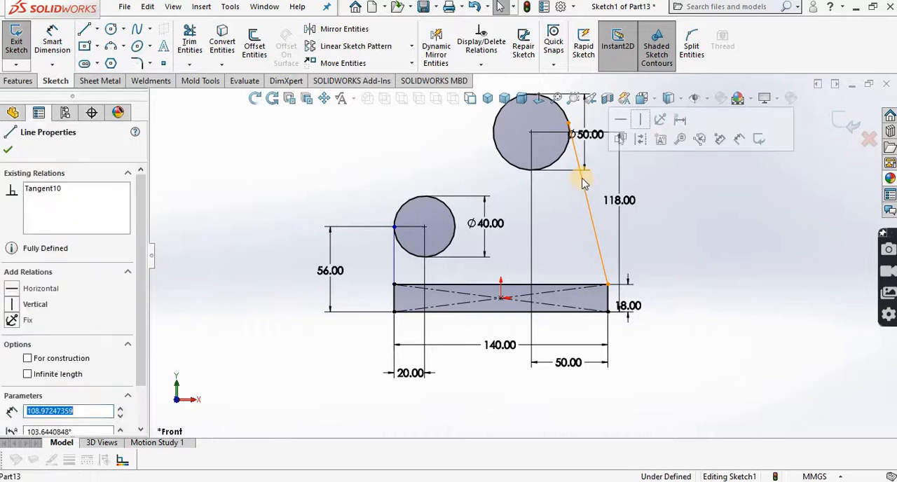
pyautogui.click(563, 158)
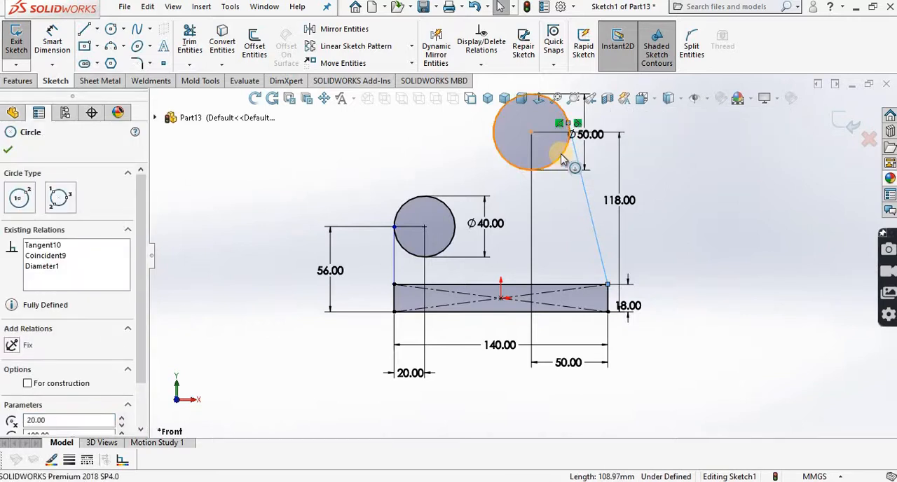
pyautogui.keyDown('ctrl'); pyautogui.click(576, 159); pyautogui.keyUp('ctrl')
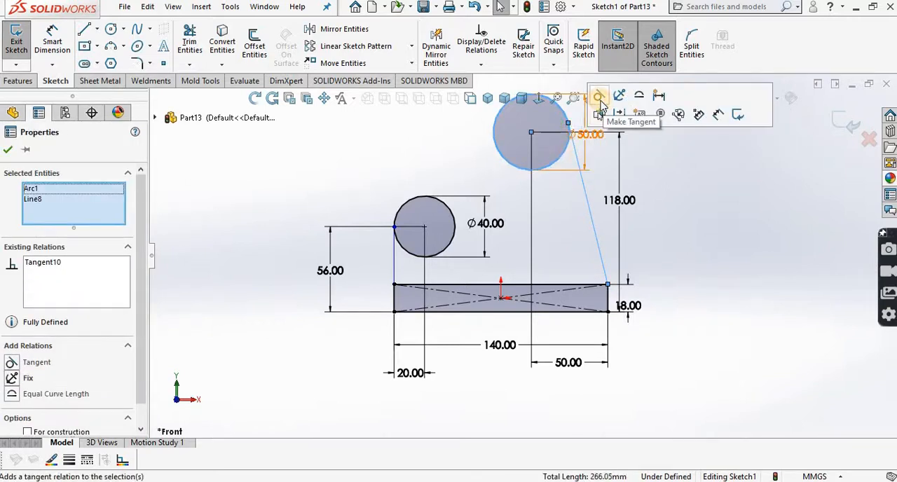
pyautogui.click(10, 150)
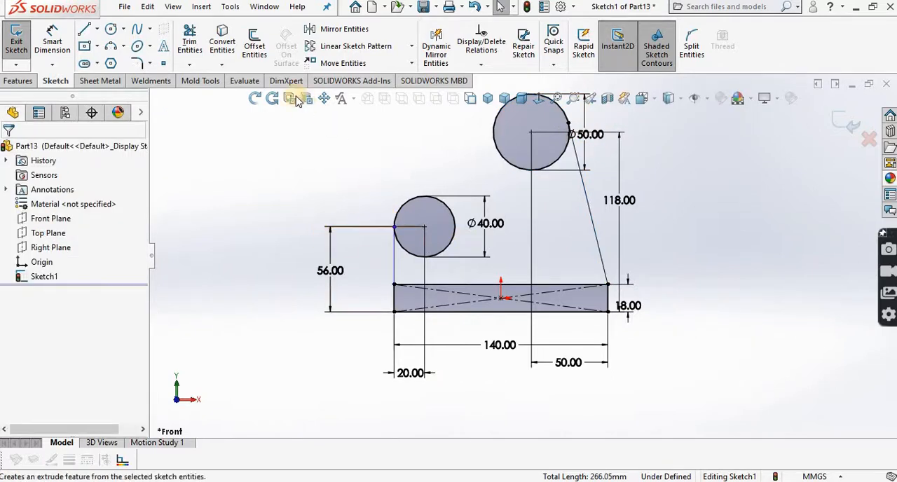
# Step: Sketch a horizontal line about 20 mm long to the right from the topmost point of the 40 mm circle
pyautogui.moveTo(358, 160); pyautogui.dragTo(342, 192)
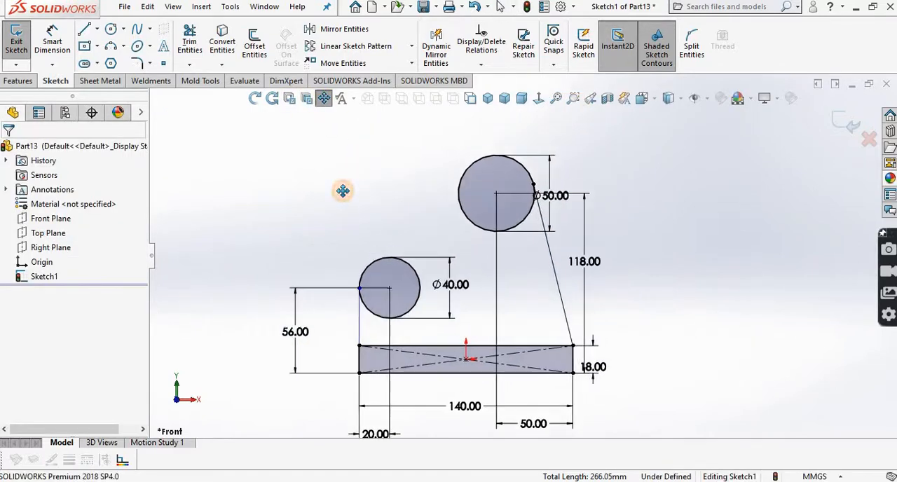
pyautogui.click(329, 99)
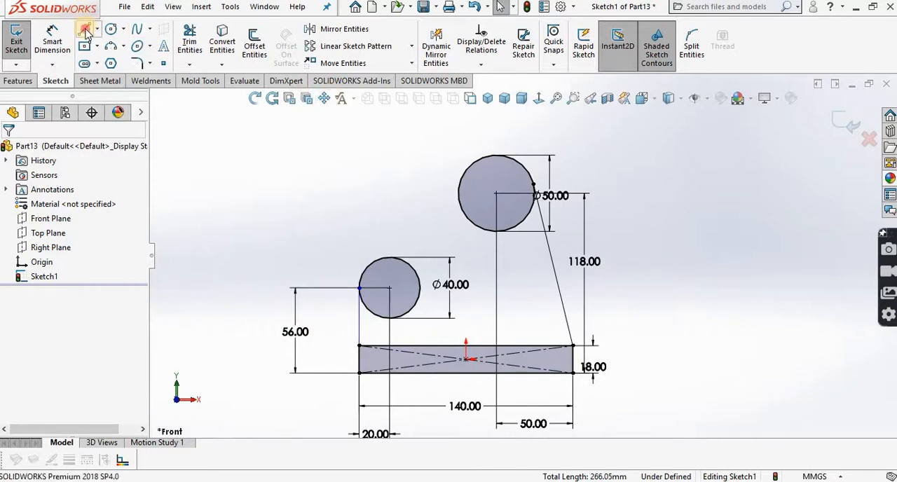
pyautogui.click(389, 258)
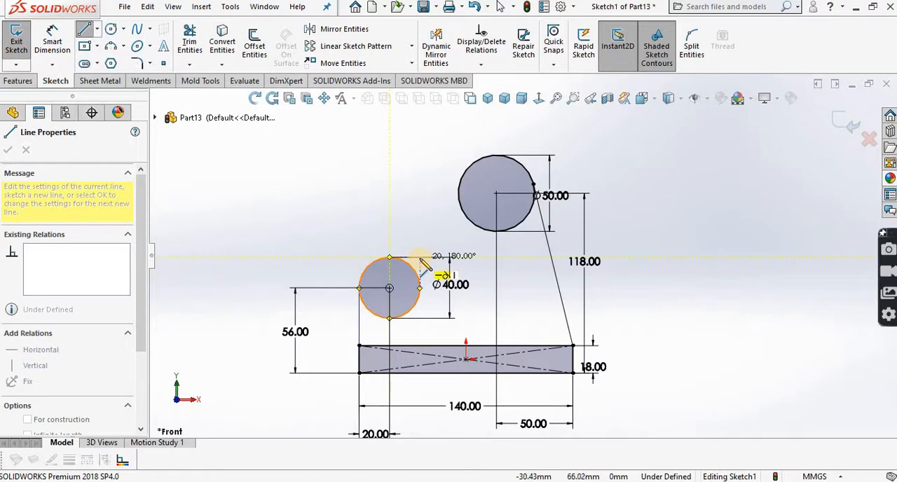
pyautogui.click(420, 258)
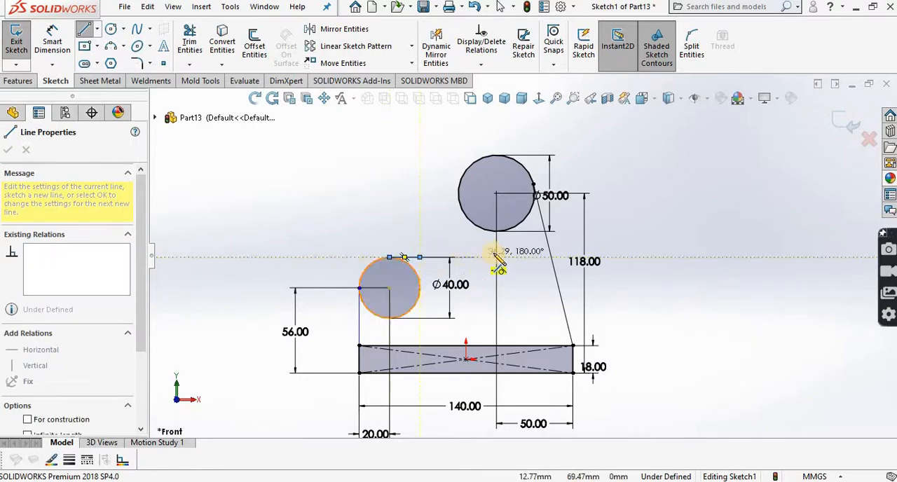
# Step: Sketch a tangent arc of about 28.6 mm radius from the horizontal line's right end up toward the 50 mm circle
pyautogui.click(420, 257)
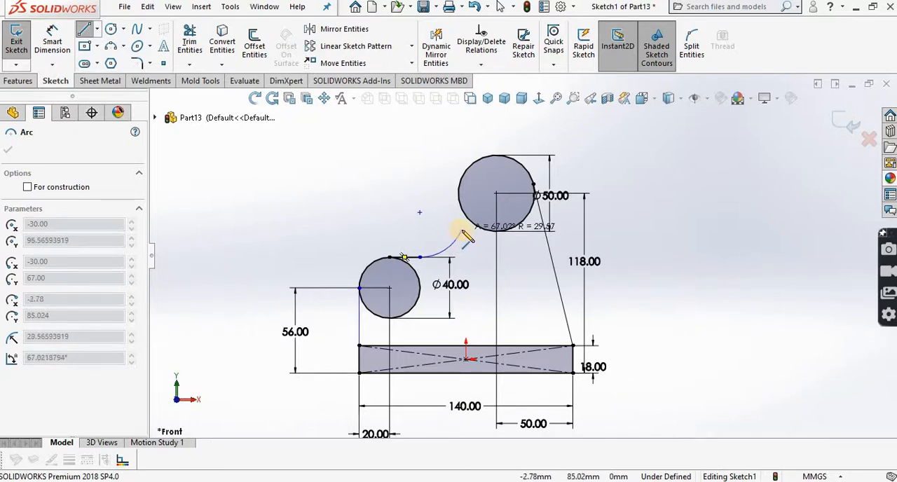
pyautogui.click(461, 229)
pyautogui.rightClick(462, 232)
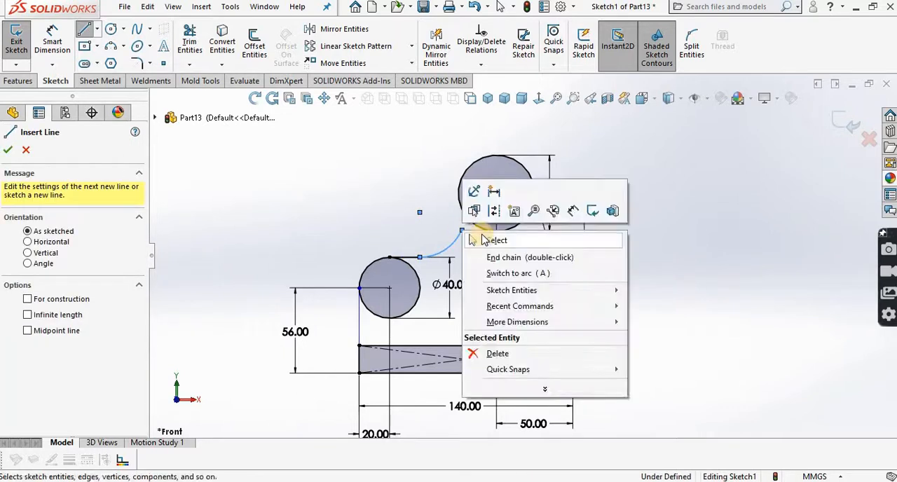
# Step: Sketch a vertical line about 25 mm long downward from the leftmost point of the 50 mm circle
pyautogui.click(471, 239)
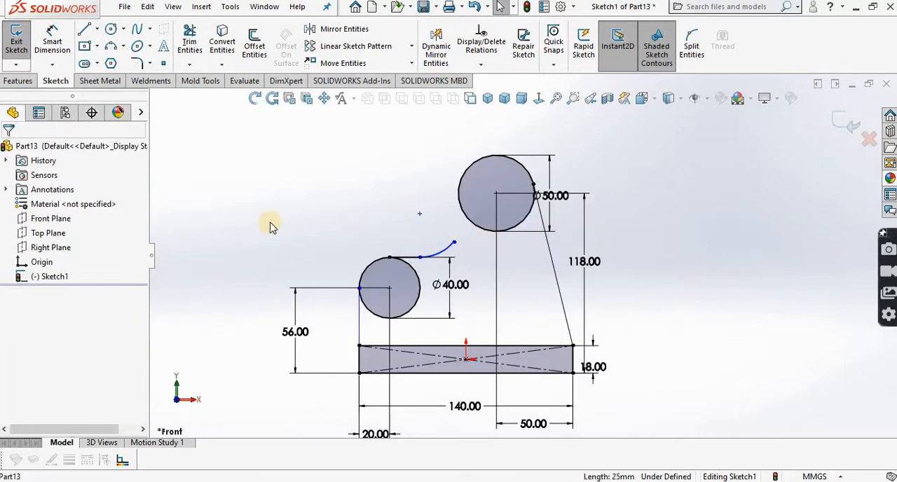
pyautogui.click(83, 29)
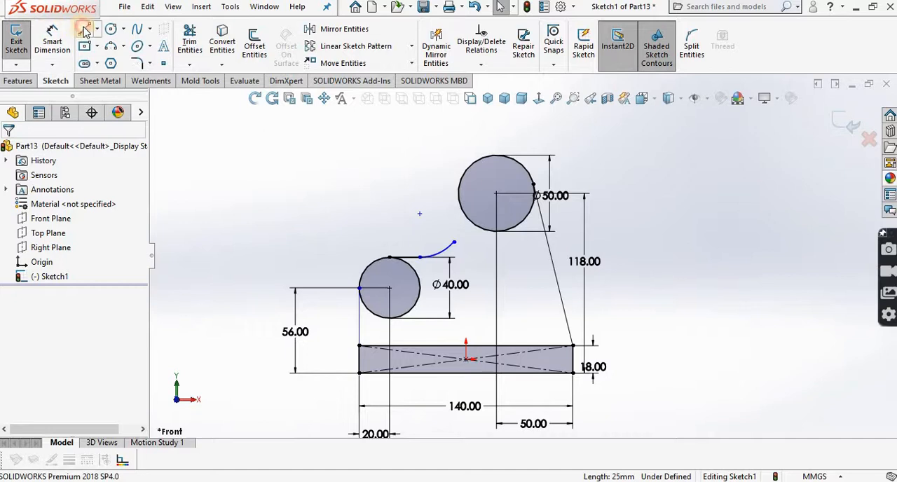
pyautogui.click(458, 195)
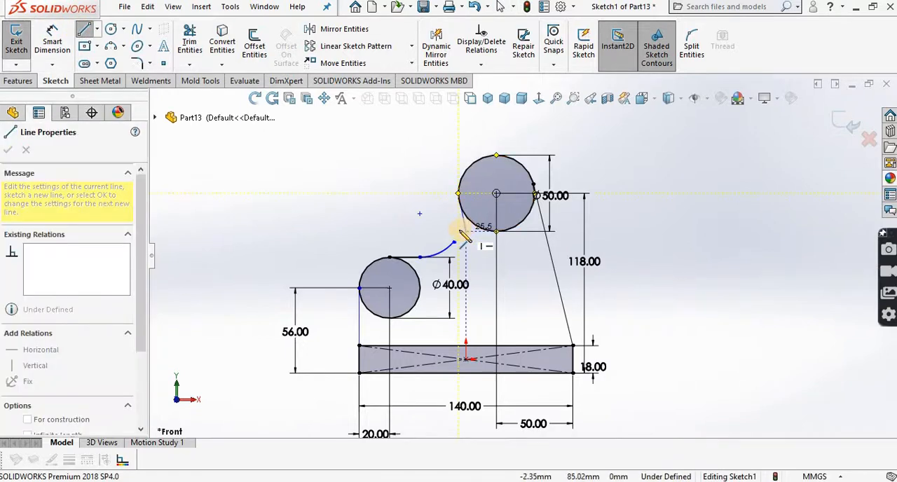
pyautogui.click(458, 231)
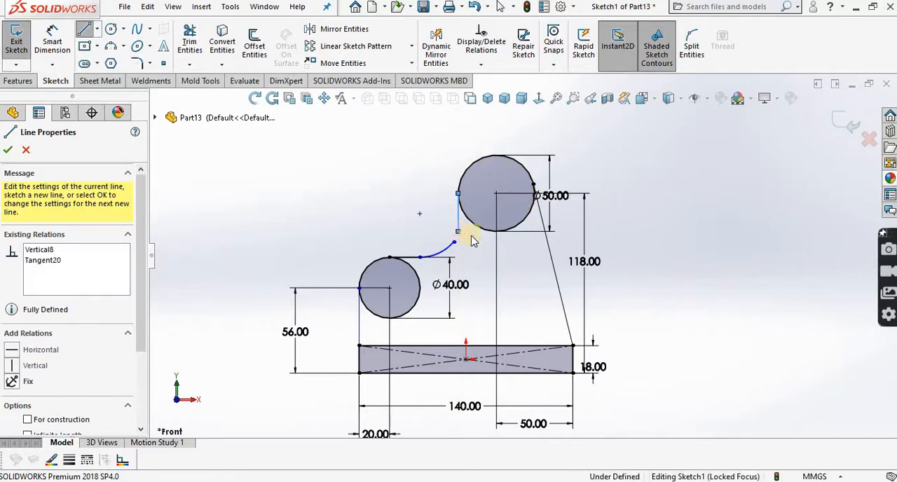
pyautogui.rightClick(474, 232)
pyautogui.click(479, 234)
pyautogui.press('Escape')
pyautogui.press('Escape')
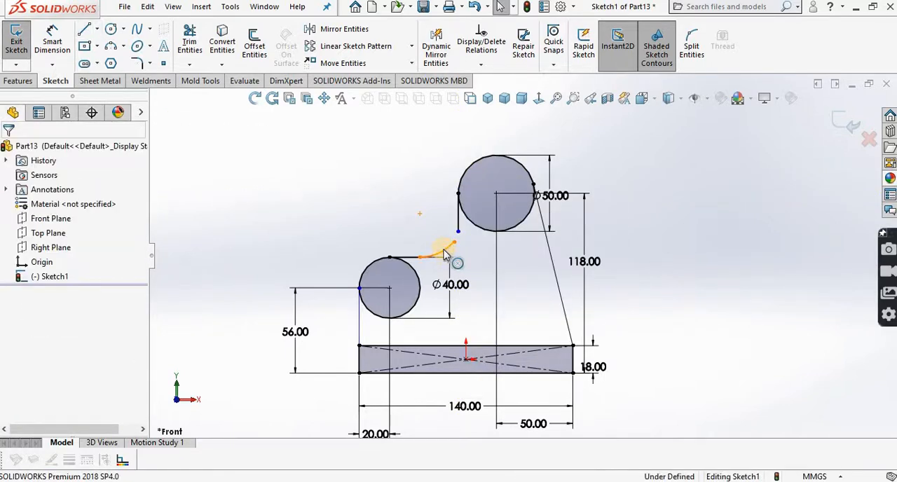
# Step: Replace the arc with a 90° tangent arc of 25 mm radius from the horizontal line's right end to the vertical line
pyautogui.click(444, 254)
pyautogui.press('Delete')
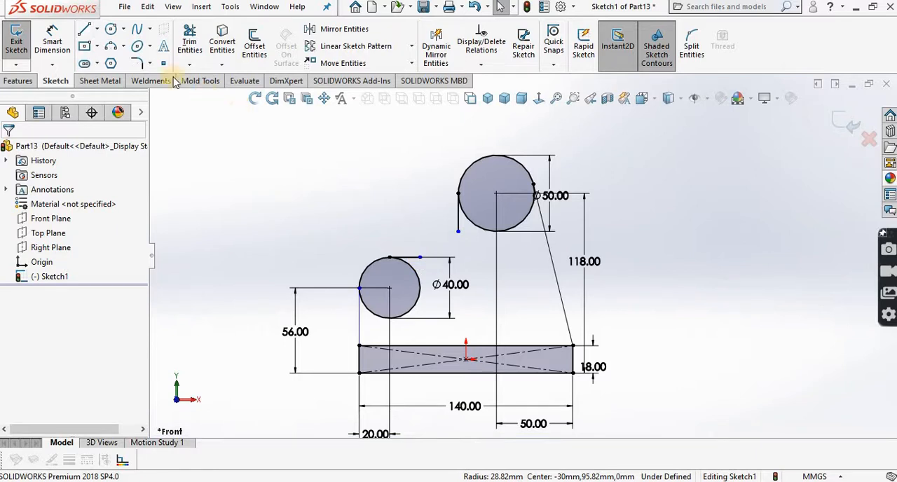
pyautogui.click(419, 257)
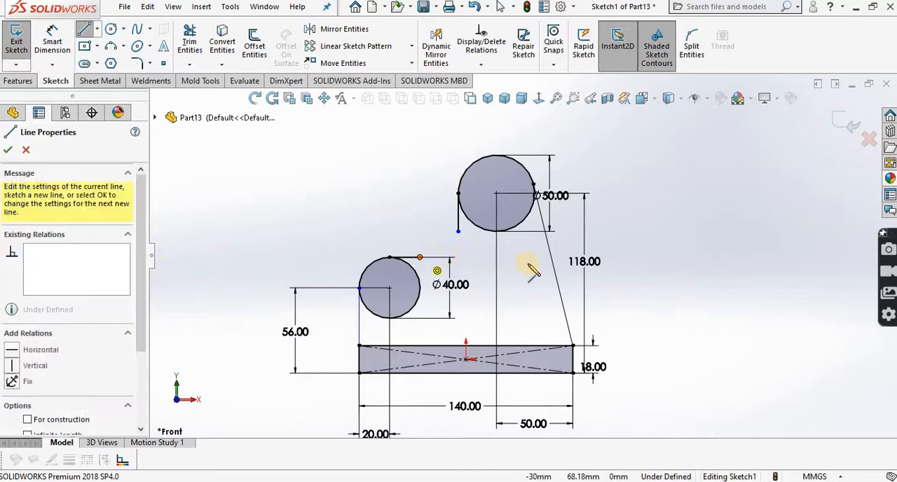
pyautogui.doubleClick(421, 257)
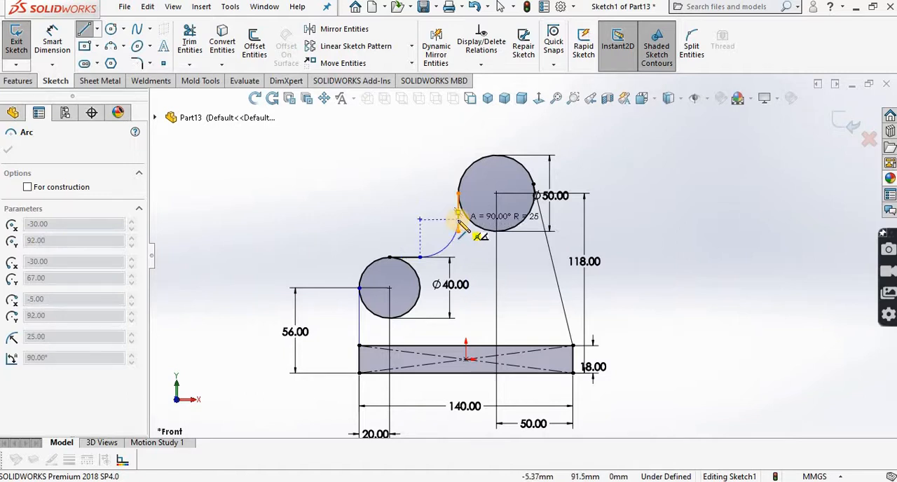
pyautogui.click(459, 222)
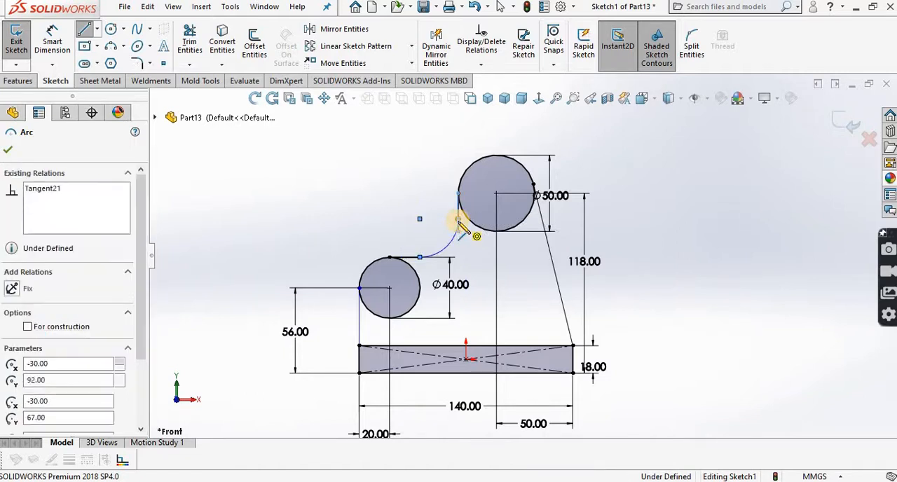
pyautogui.rightClick(459, 223)
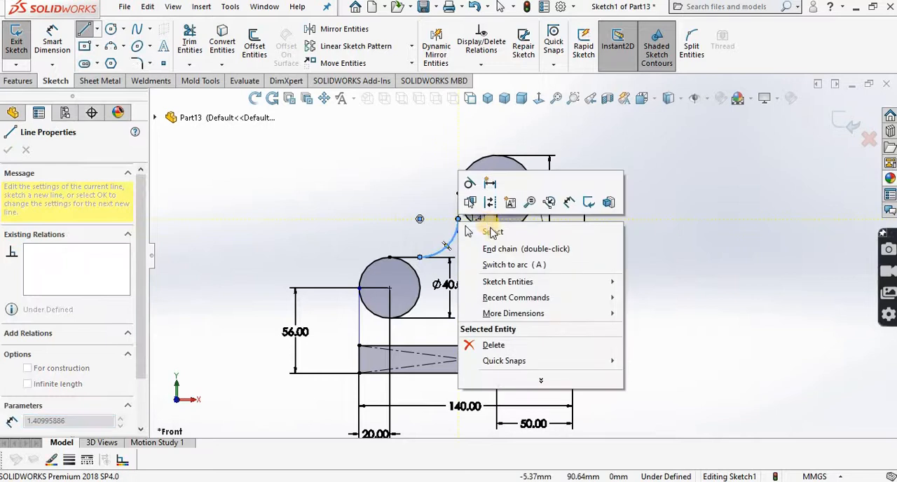
pyautogui.click(491, 230)
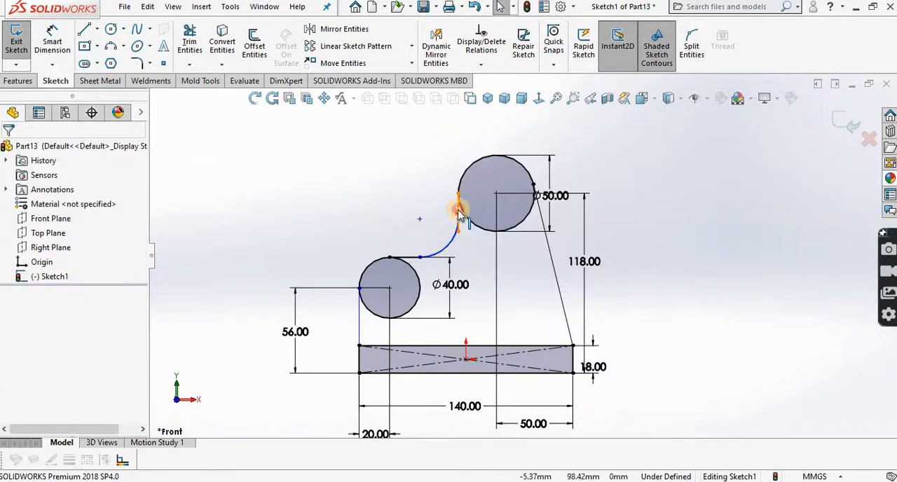
# Step: Delete the vertical line below the leftmost point of the 50 mm circle
pyautogui.click(459, 213)
pyautogui.press('Delete')
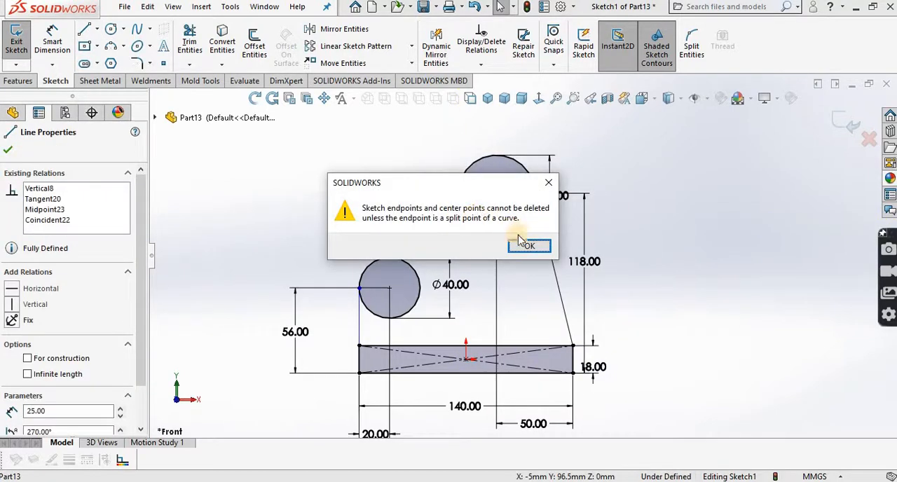
pyautogui.click(529, 246)
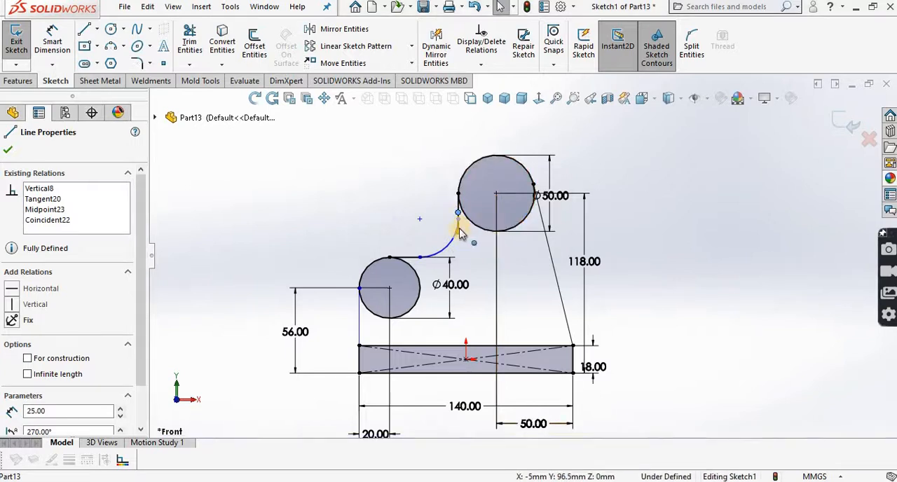
pyautogui.click(460, 224)
pyautogui.press('Delete')
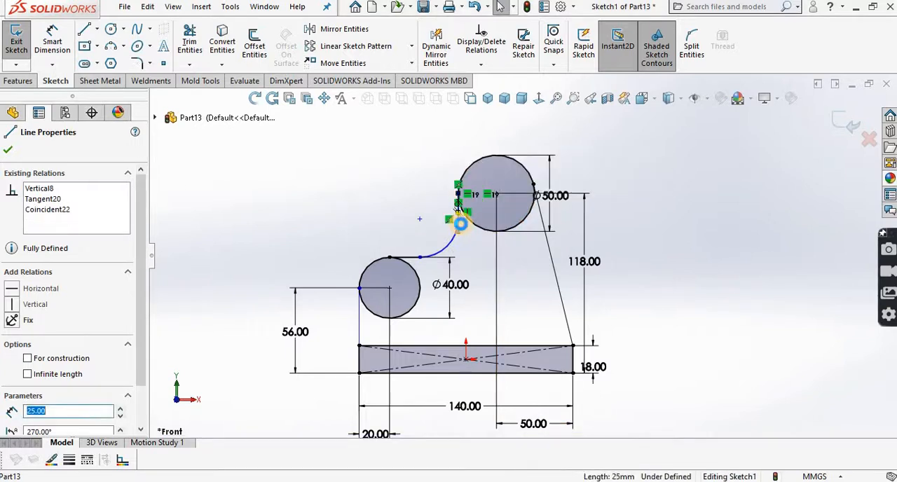
# Step: Sketch a vertical line from the arc's upper end to the leftmost point of the 50 mm circle
pyautogui.click(84, 29)
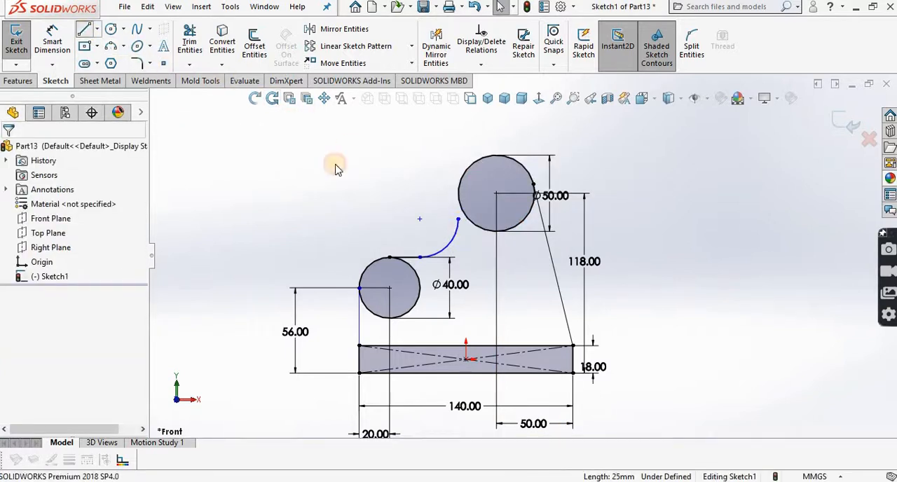
pyautogui.moveTo(458, 219); pyautogui.dragTo(459, 198)
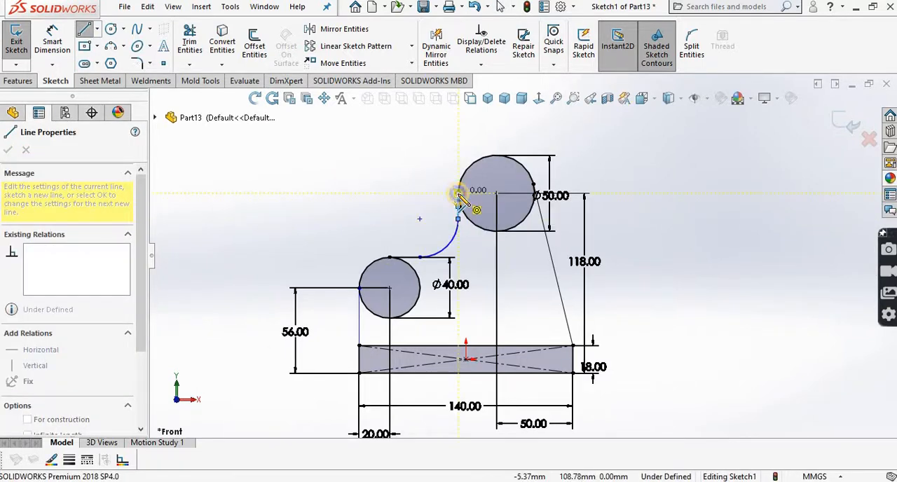
pyautogui.rightClick(465, 197)
pyautogui.click(509, 204)
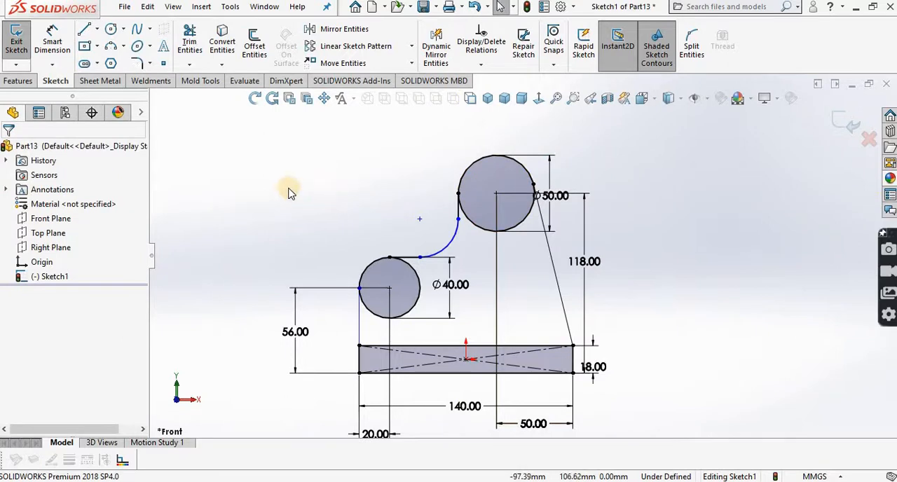
pyautogui.click(254, 98)
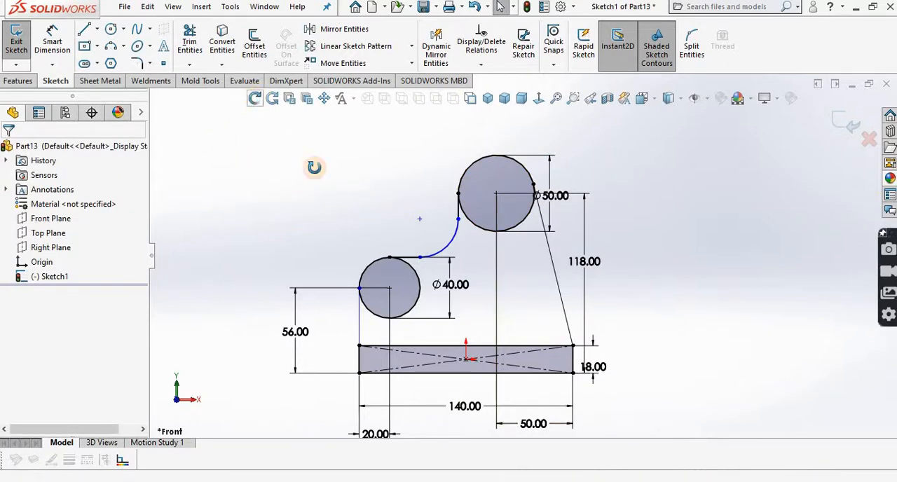
pyautogui.moveTo(310, 167)
pyautogui.mouseDown()
pyautogui.moveTo(330, 181)
pyautogui.moveTo(330, 255)
pyautogui.moveTo(443, 303)
pyautogui.mouseUp()
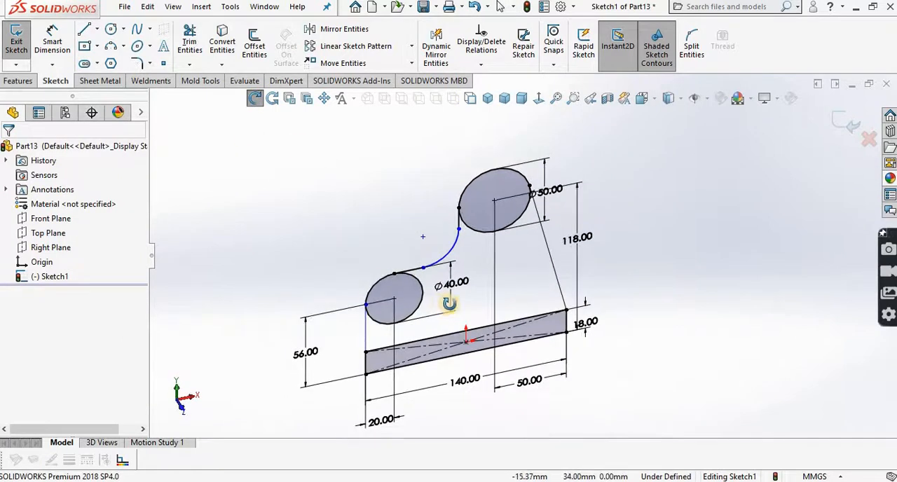
pyautogui.press('Escape')
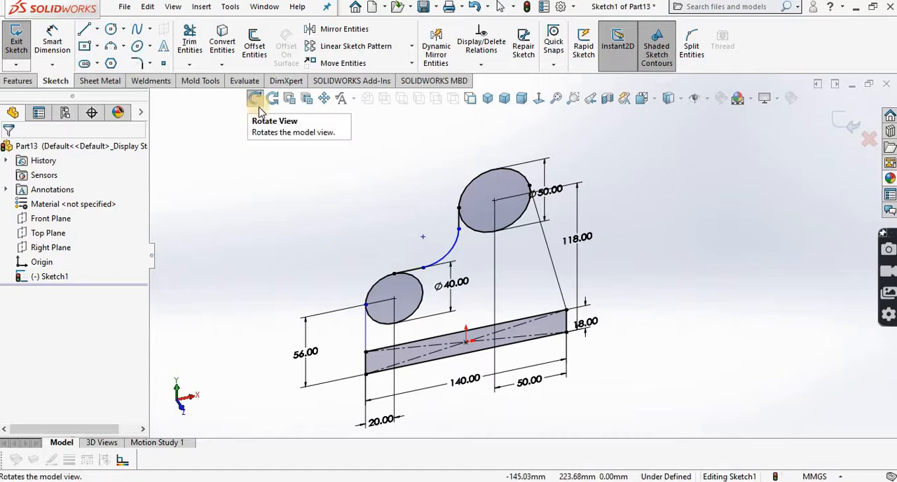
pyautogui.click(257, 102)
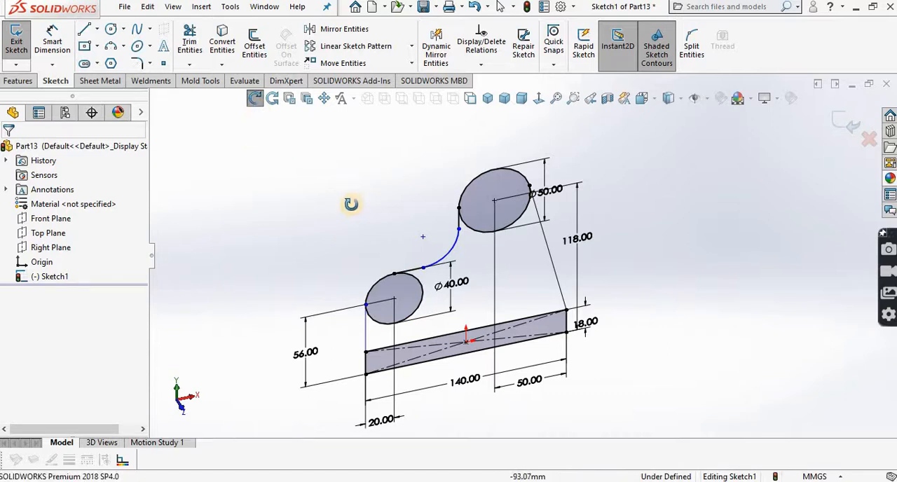
pyautogui.click(538, 98)
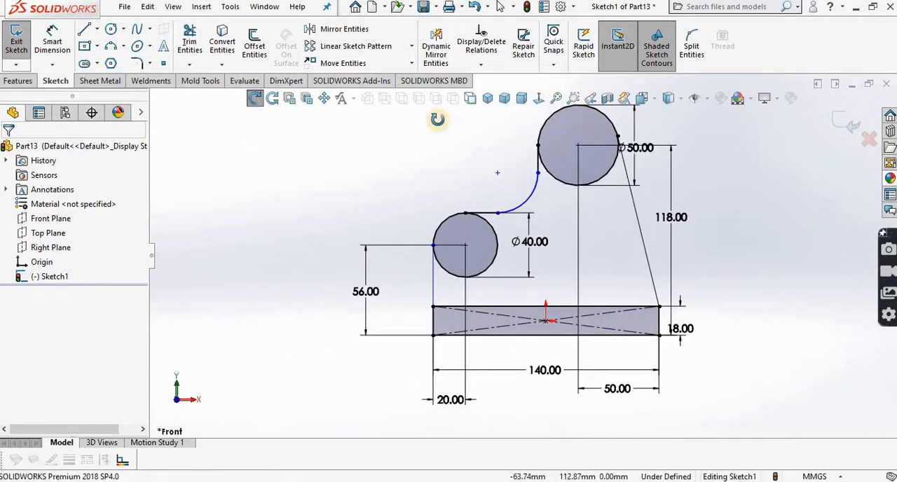
# Step: Sketch concentric inner circles, about 24.9 mm in diameter in the 40 mm circle and about 22.5 mm in the 50 mm circle
pyautogui.click(324, 104)
pyautogui.moveTo(421, 171); pyautogui.dragTo(379, 204)
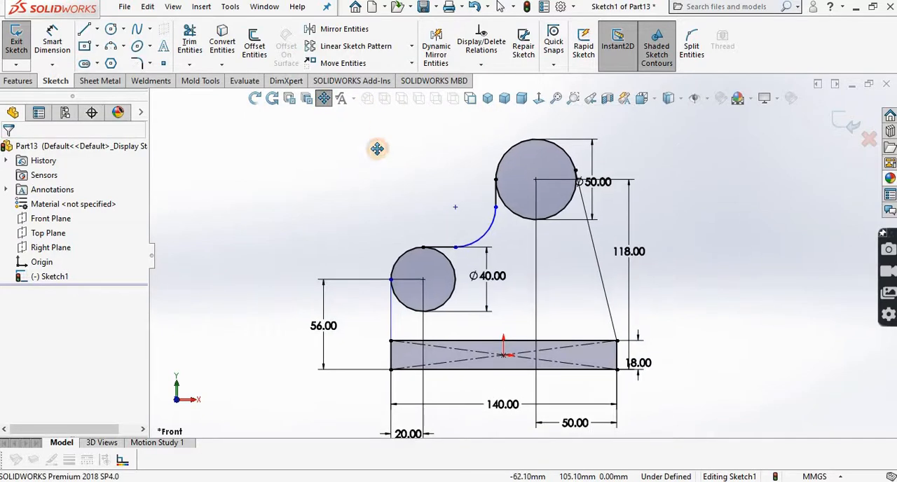
pyautogui.click(110, 30)
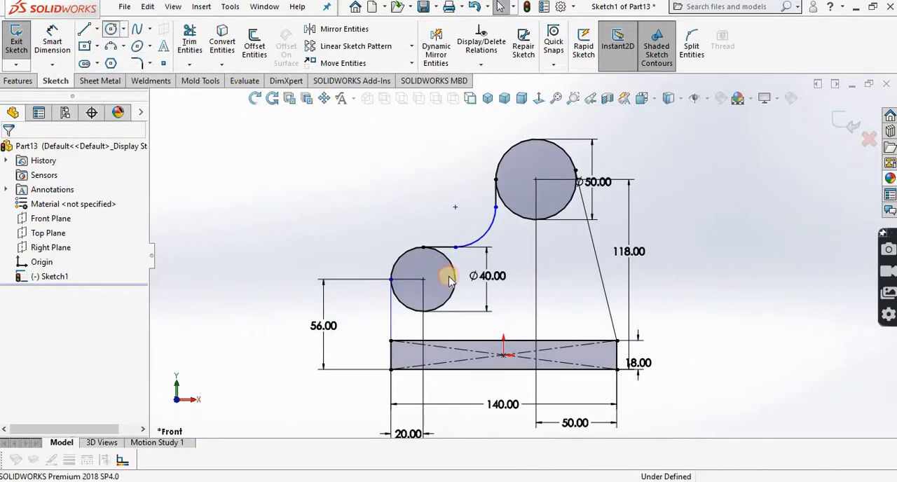
pyautogui.click(423, 278)
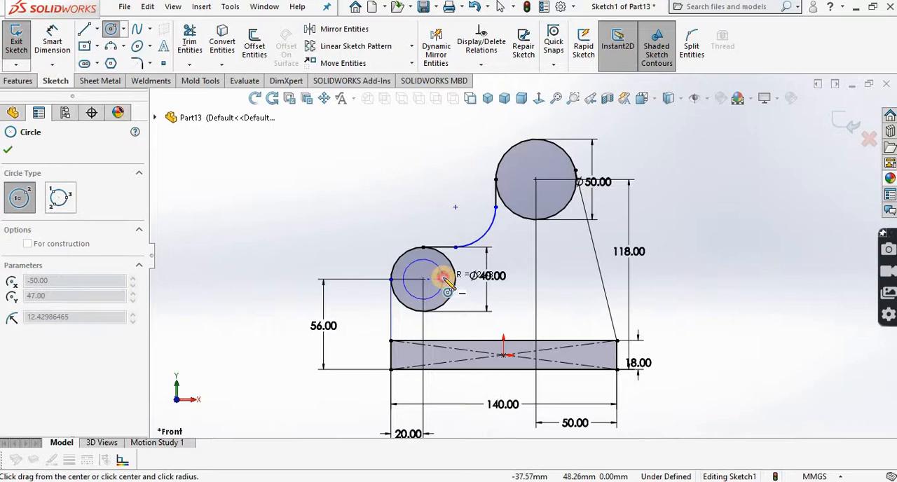
pyautogui.click(444, 279)
pyautogui.click(535, 180)
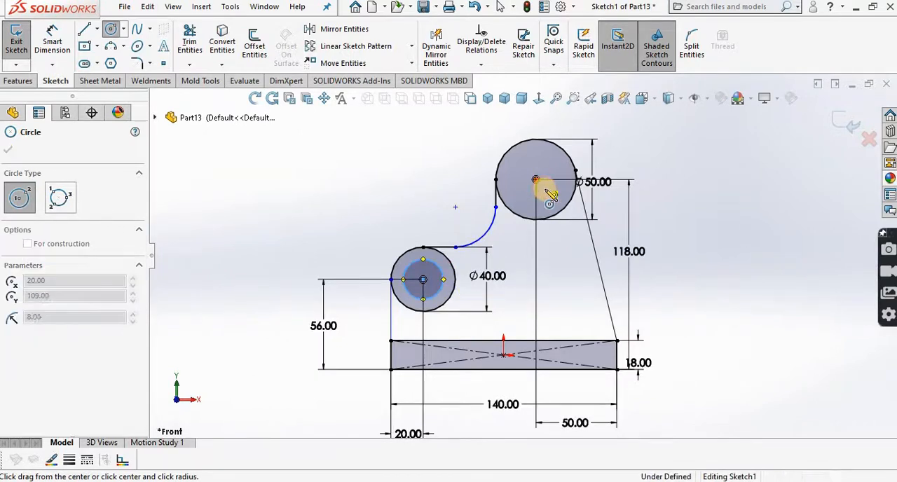
pyautogui.click(547, 196)
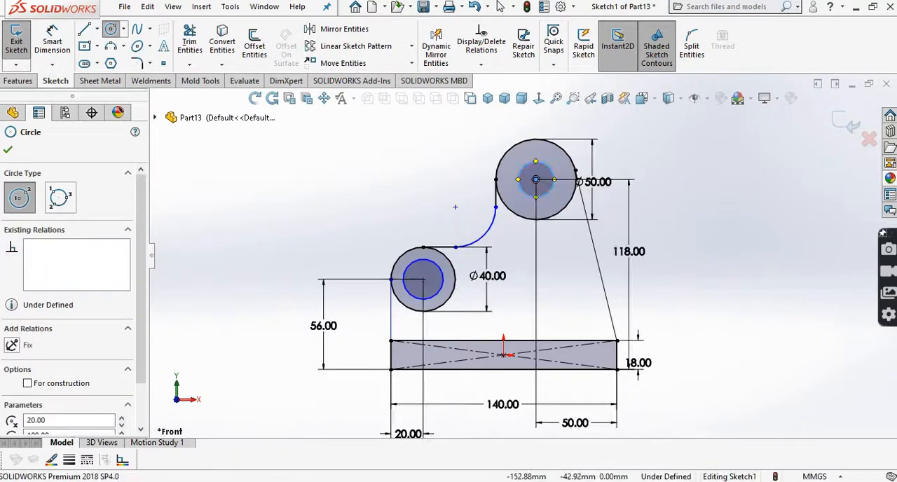
# Step: Check the hole diameters in the PDF drawing and dimension the inner circle of the 50 mm boss to 30 mm
pyautogui.hotkey('alt', 'Tab')
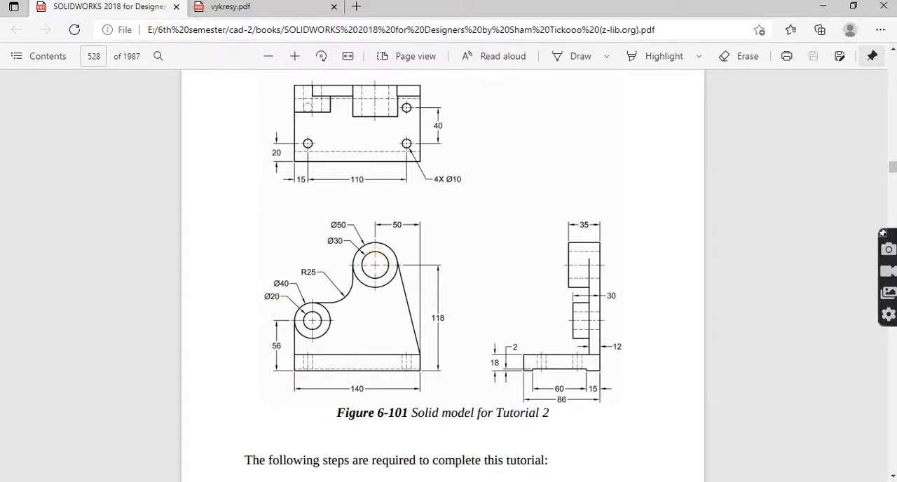
pyautogui.hotkey('alt', 'Tab')
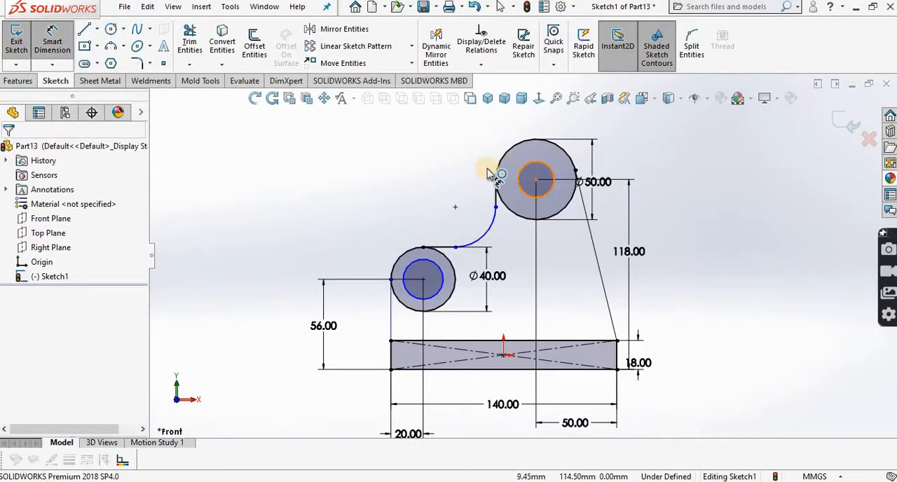
pyautogui.click(519, 173)
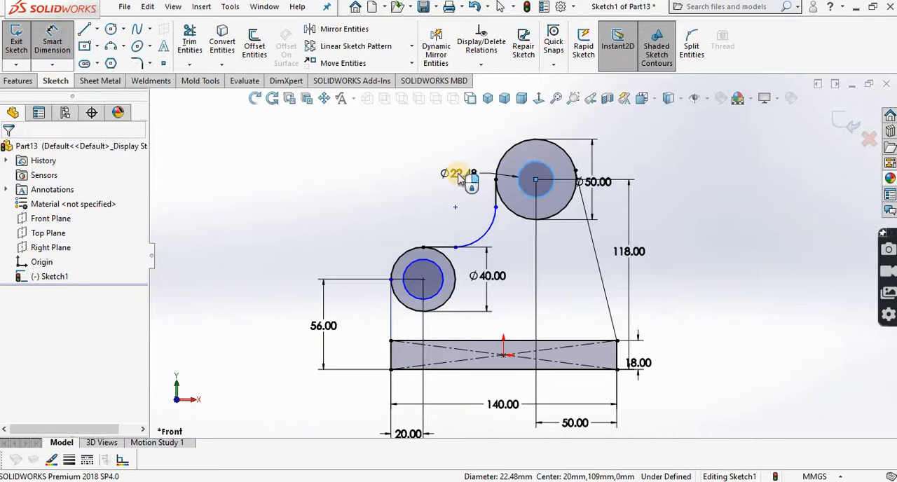
pyautogui.click(456, 177)
pyautogui.write('30')
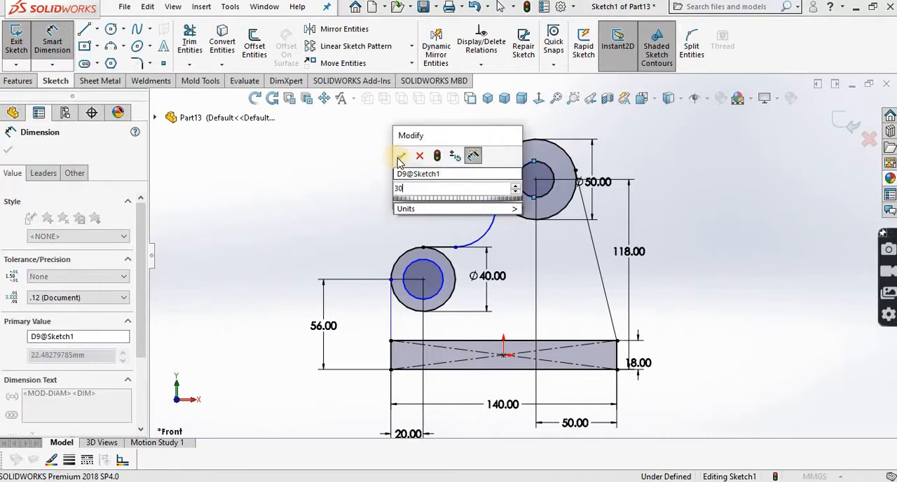
pyautogui.press('Return')
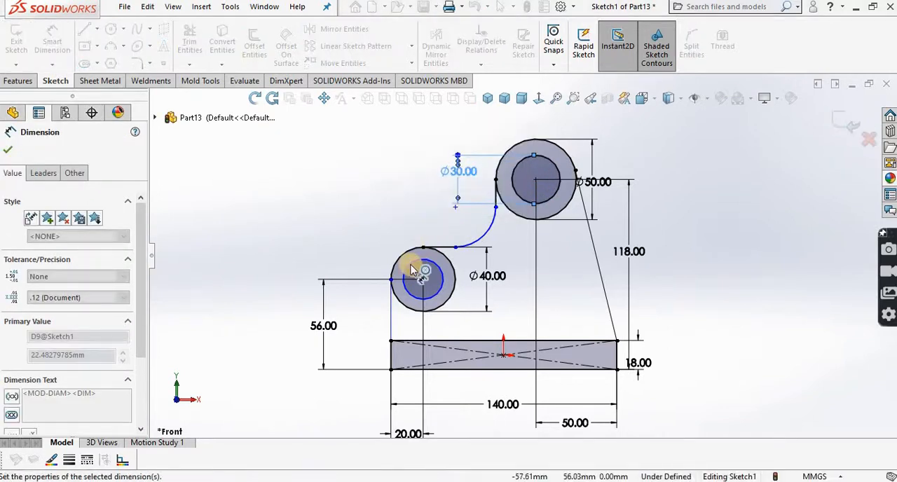
# Step: Dimension the inner circle of the 40 mm boss to a 20 mm diameter
pyautogui.click(400, 262)
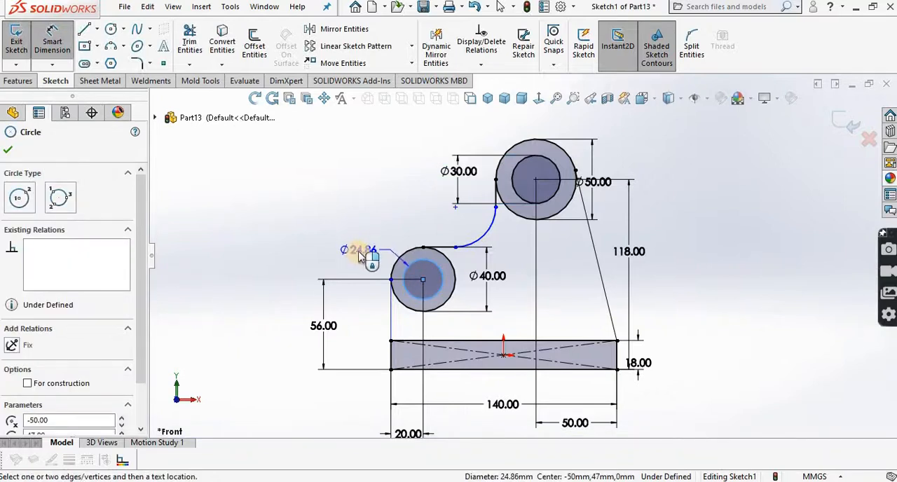
pyautogui.click(359, 257)
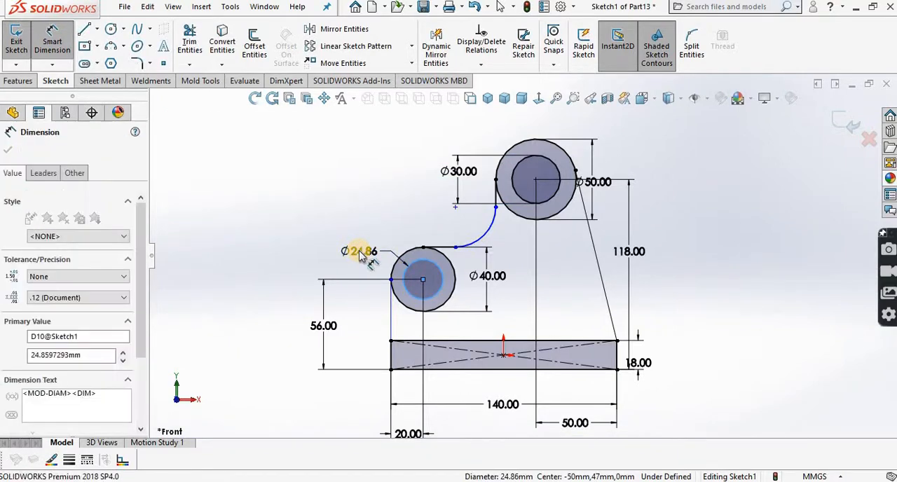
pyautogui.write('20')
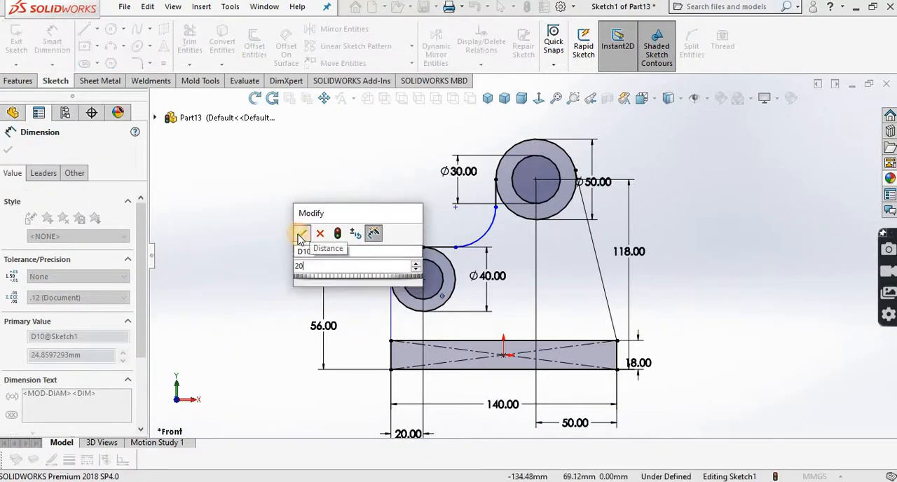
pyautogui.click(301, 234)
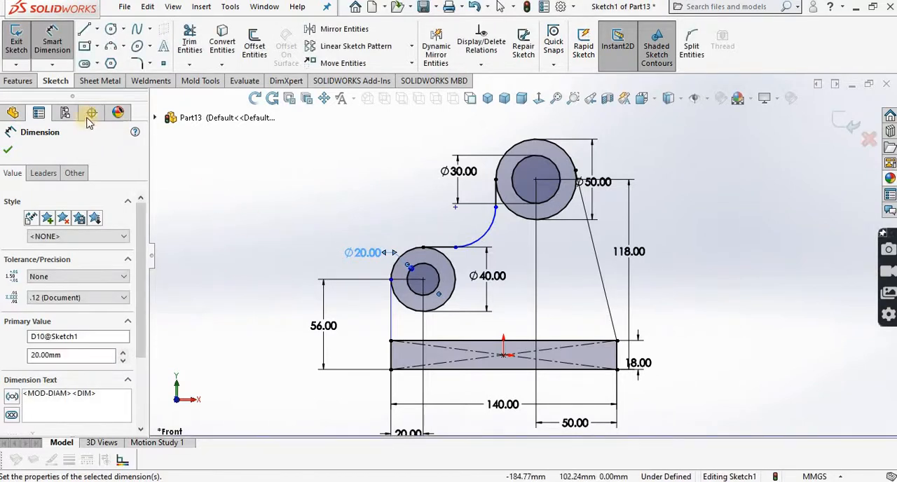
pyautogui.click(10, 153)
# Step: Check the web thickness in the PDF drawing and extrude the web region between the bosses and base plate 12 mm
pyautogui.rightClick(226, 166)
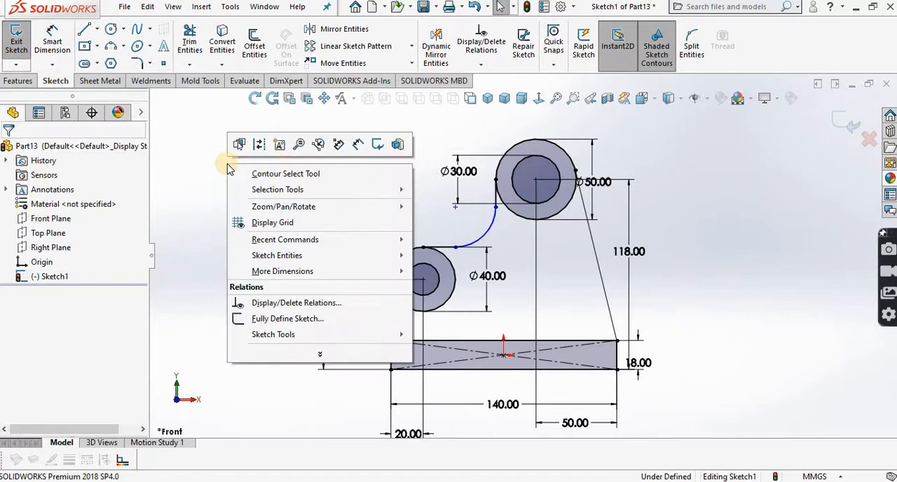
pyautogui.click(315, 181)
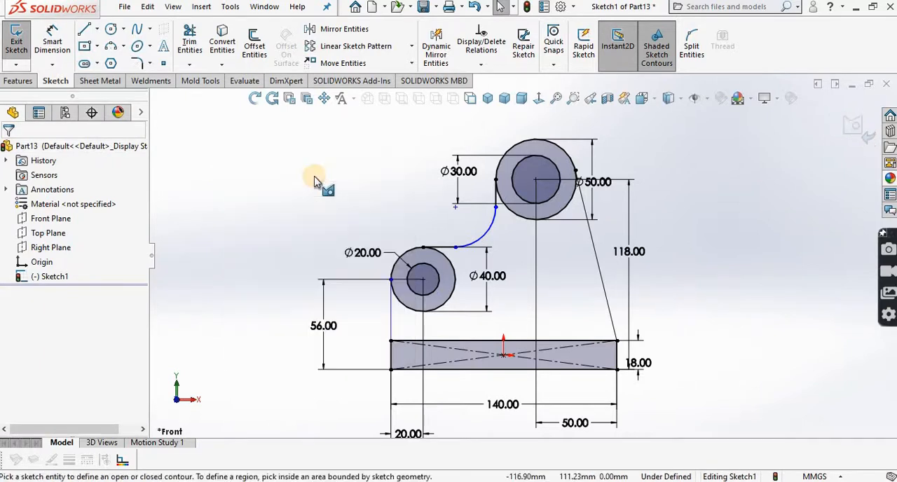
pyautogui.click(17, 81)
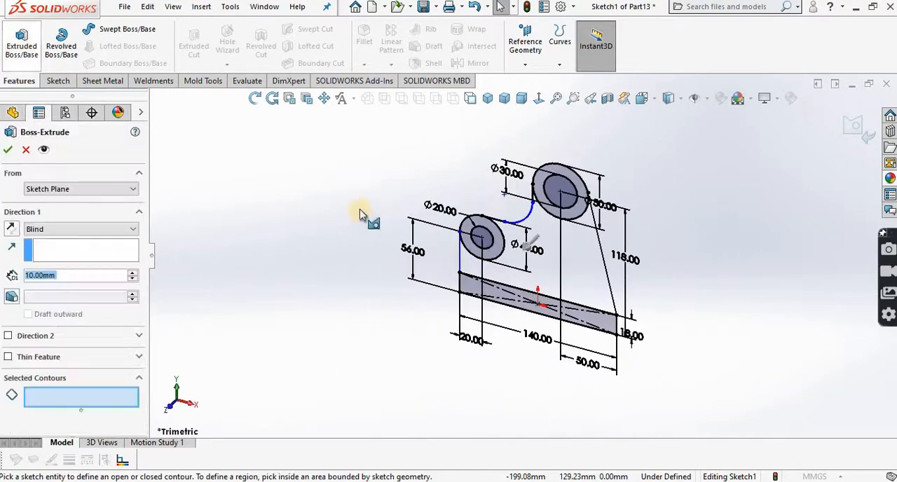
pyautogui.click(571, 272)
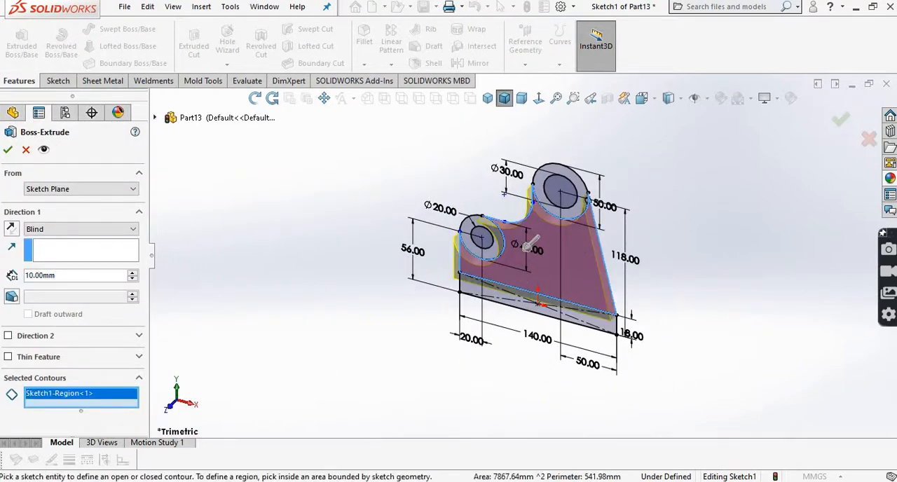
pyautogui.hotkey('alt', 'Tab')
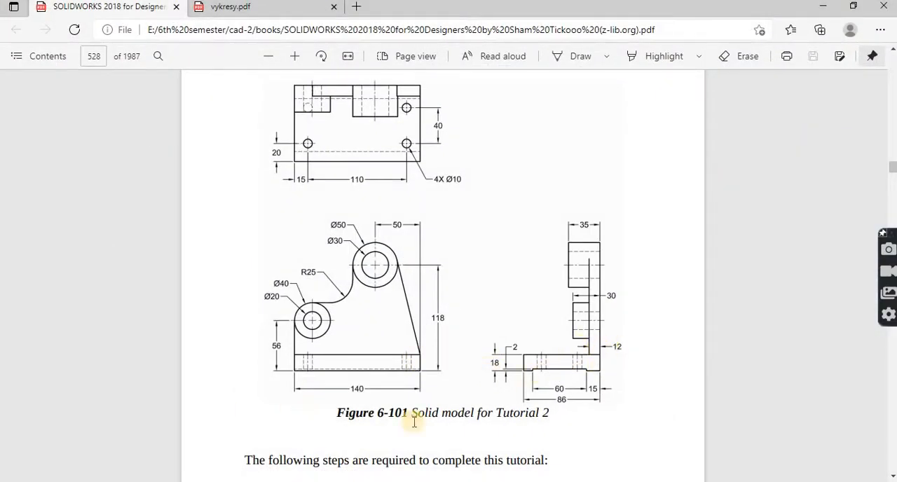
pyautogui.hotkey('alt', 'Tab')
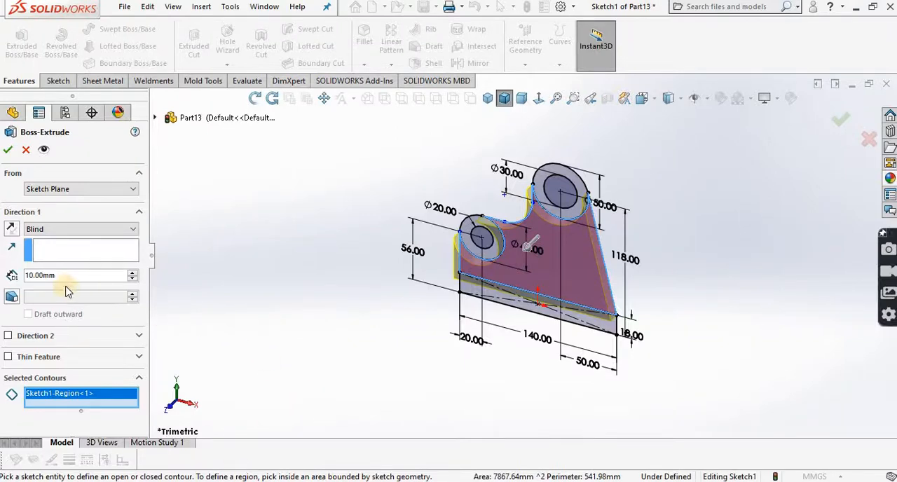
pyautogui.moveTo(60, 275); pyautogui.dragTo(14, 275)
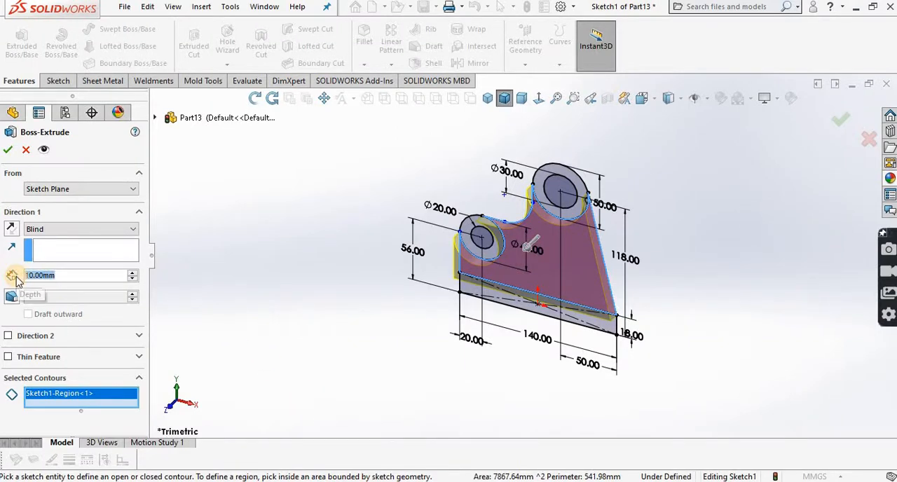
pyautogui.write('12')
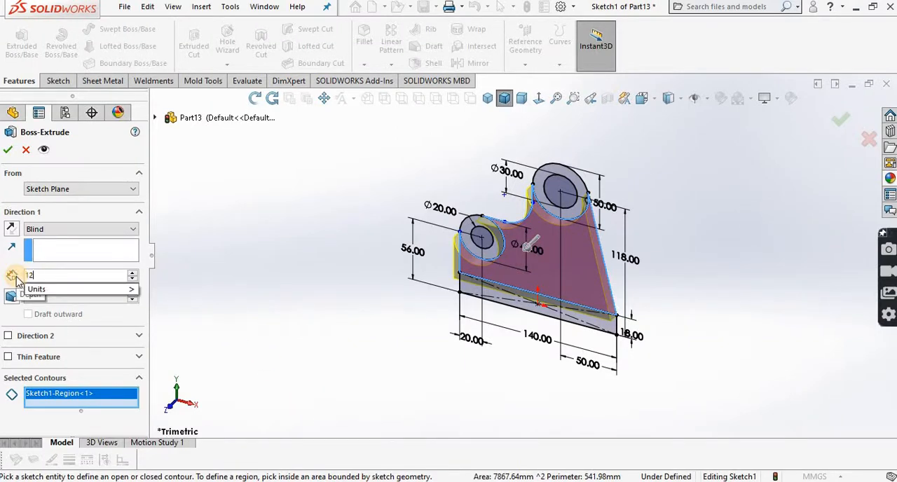
pyautogui.click(333, 337)
pyautogui.click(9, 151)
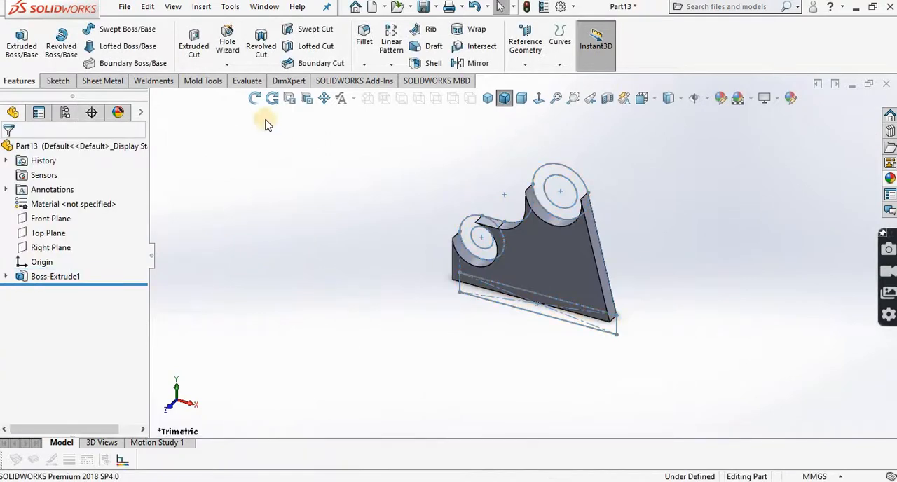
# Step: Reuse Sketch1 to extrude the base plate rectangle 86 mm with merged result, taking the depth from the PDF drawing
pyautogui.click(254, 98)
pyautogui.moveTo(311, 206); pyautogui.dragTo(351, 258)
pyautogui.click(254, 98)
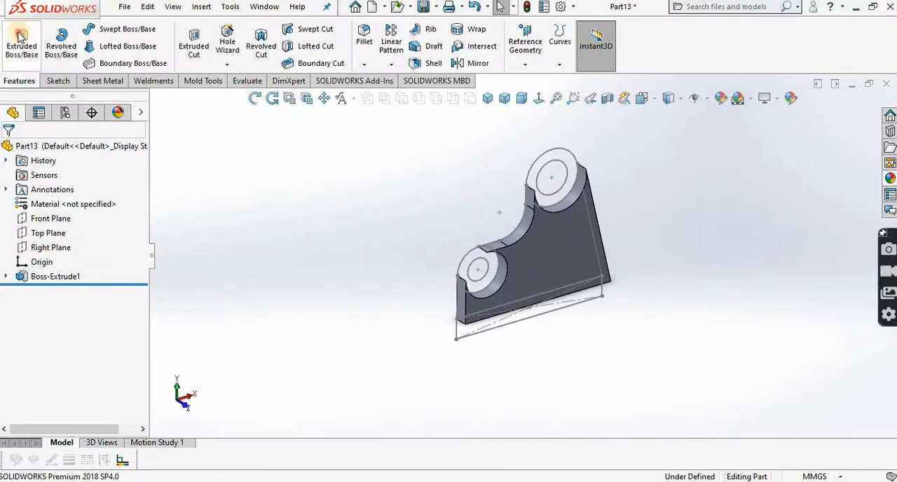
pyautogui.click(22, 42)
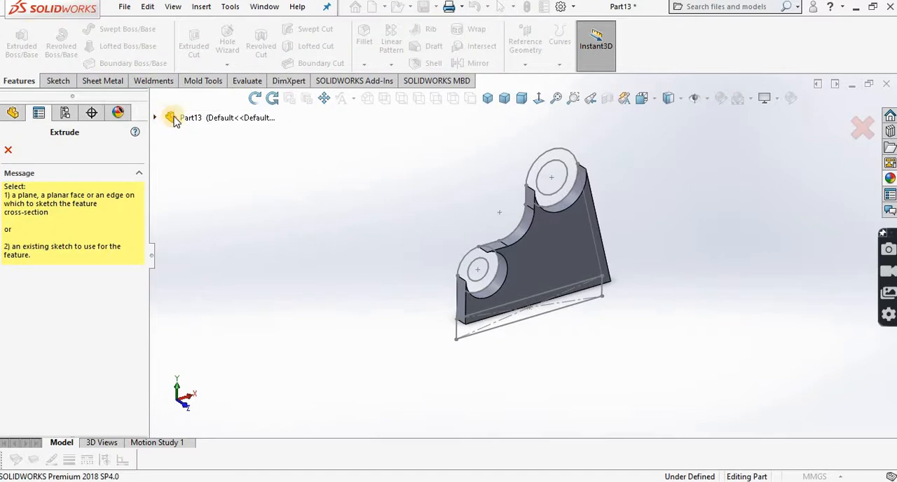
pyautogui.click(170, 118)
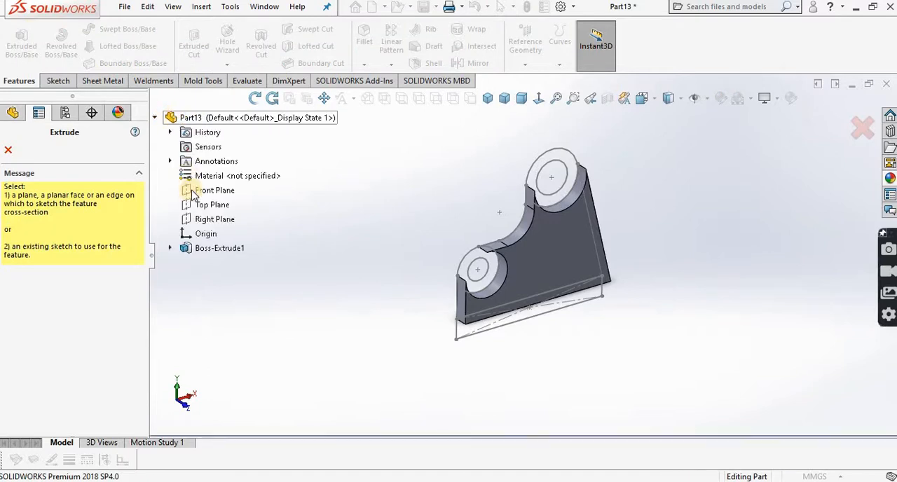
pyautogui.click(170, 249)
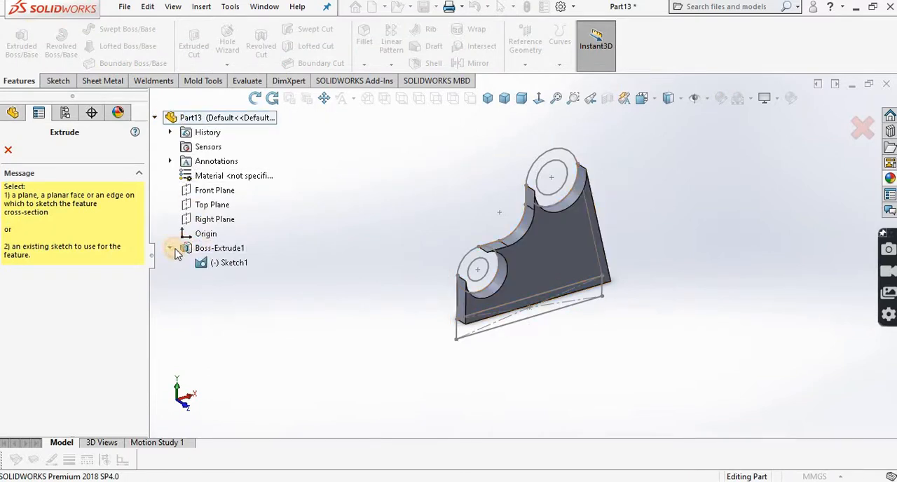
pyautogui.click(229, 263)
pyautogui.click(472, 334)
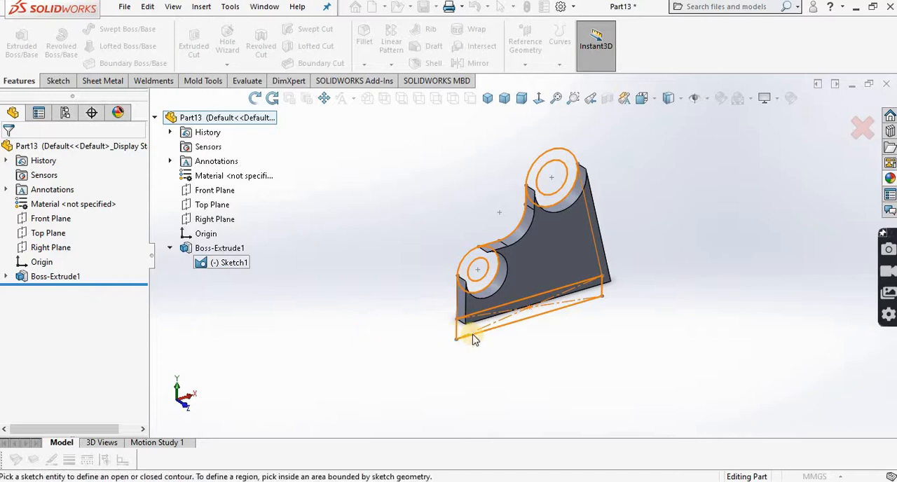
pyautogui.click(475, 332)
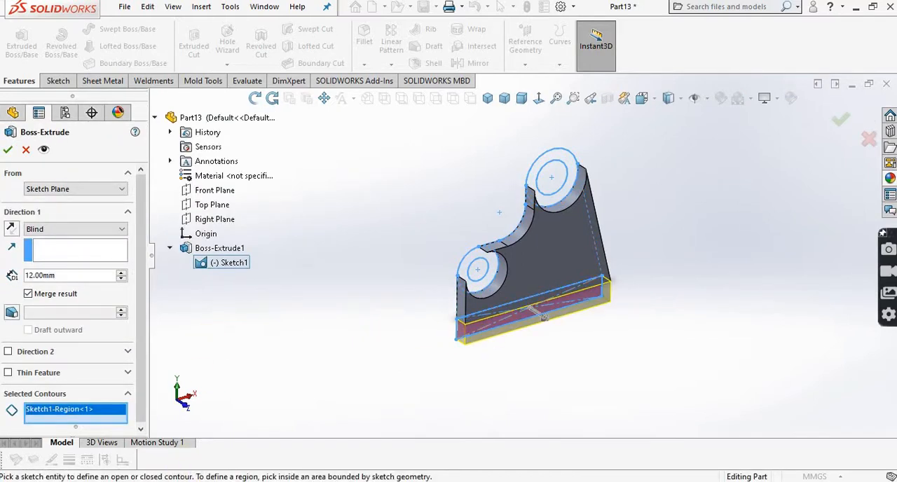
pyautogui.click(210, 441)
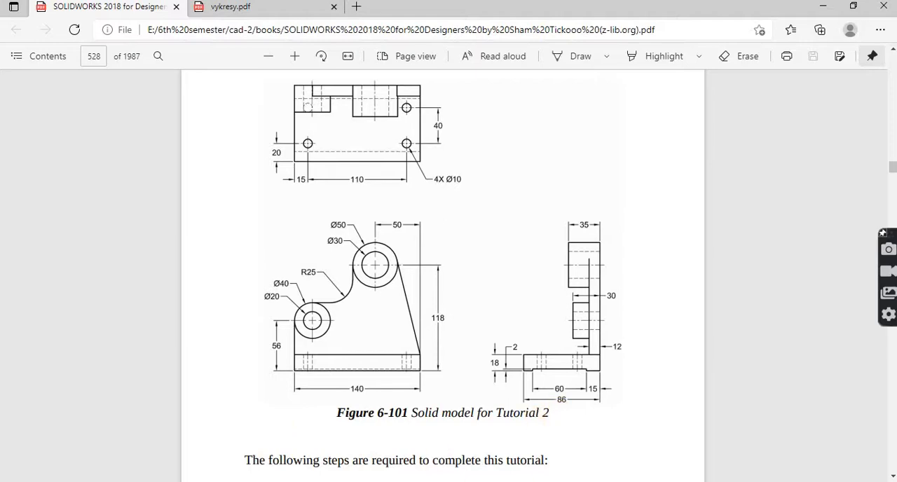
pyautogui.hotkey('alt', 'Tab')
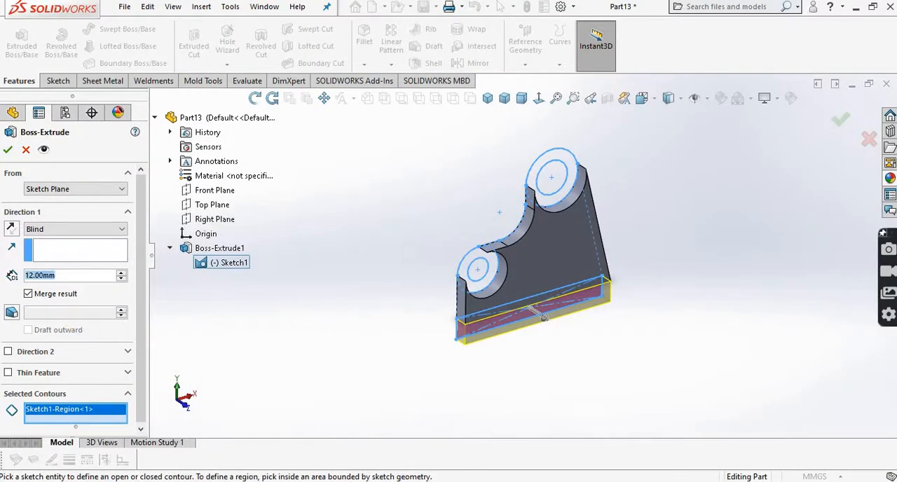
pyautogui.write('86')
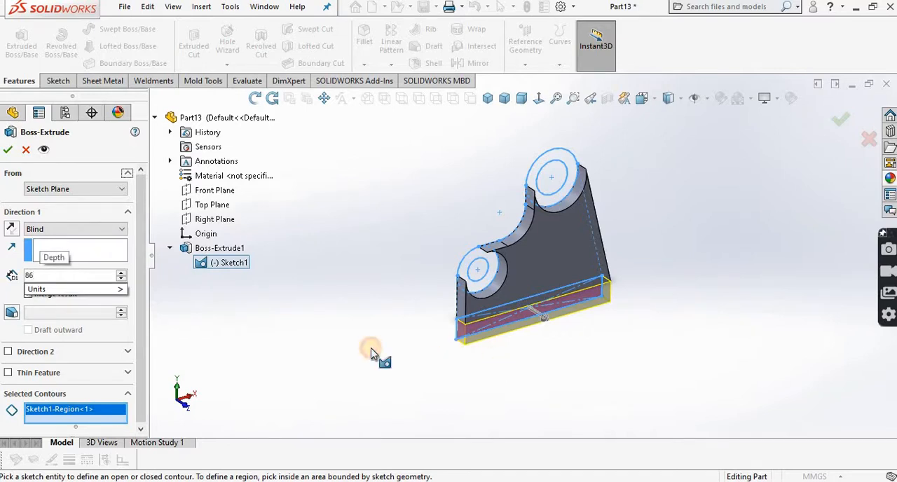
pyautogui.press('Return')
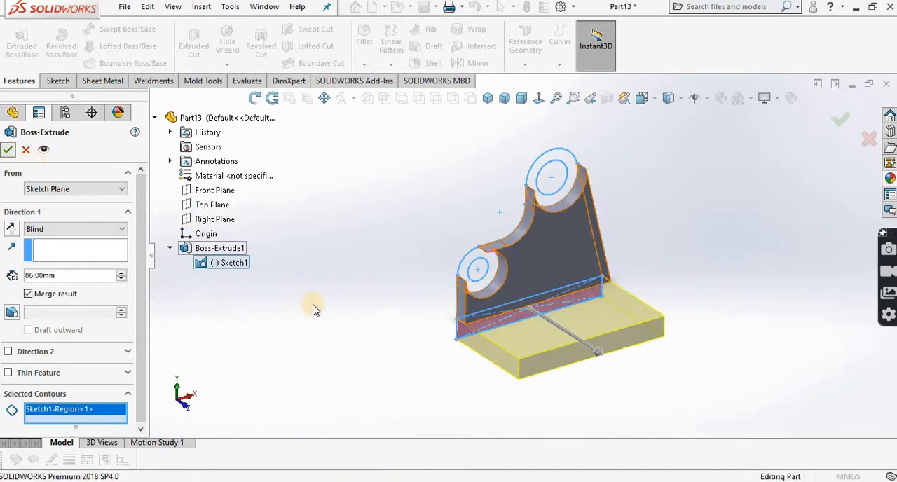
# Step: Reuse Sketch1 to extrude the ring between the 20 mm and 40 mm circles 30 mm, per the PDF drawing
pyautogui.click(22, 44)
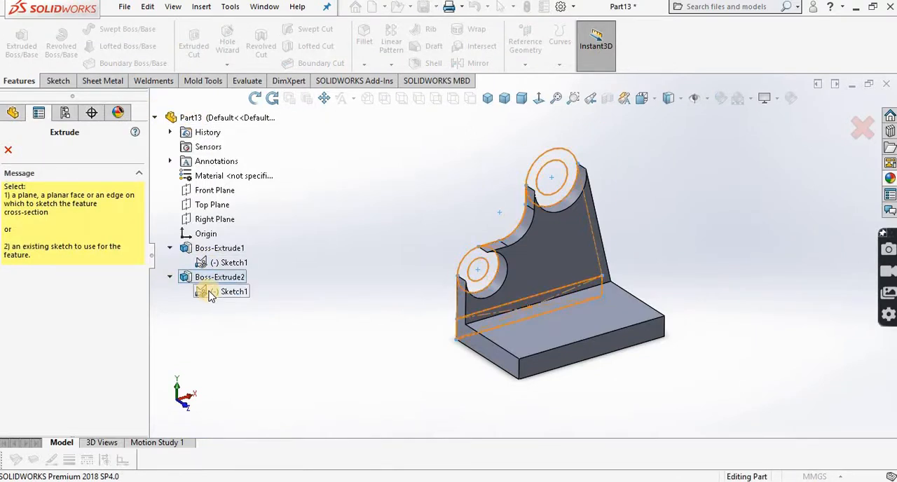
pyautogui.click(211, 293)
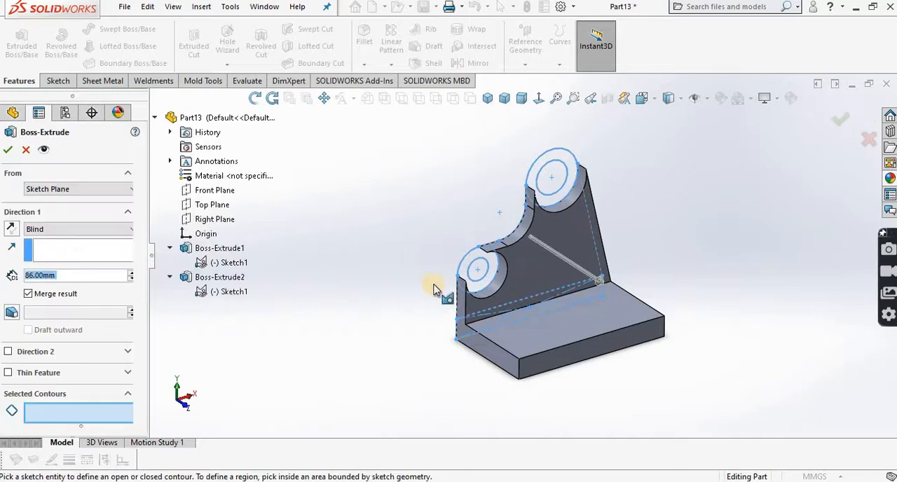
pyautogui.click(486, 282)
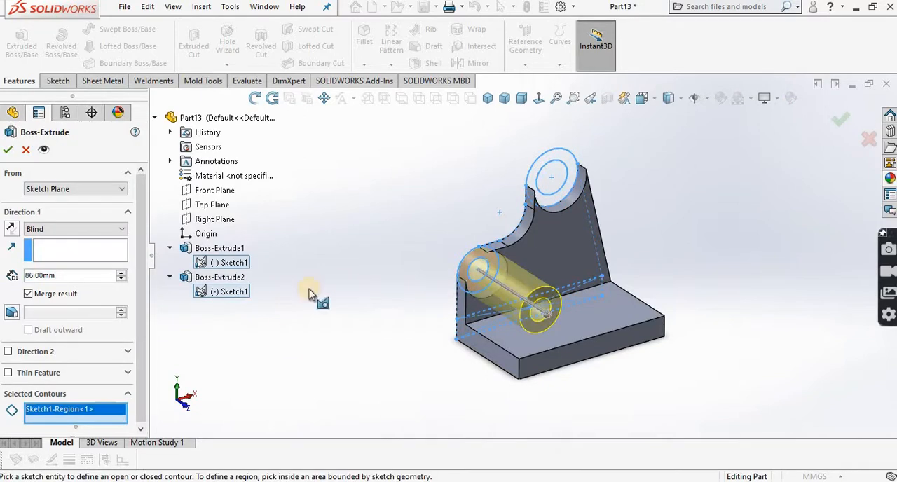
pyautogui.hotkey('alt', 'Tab')
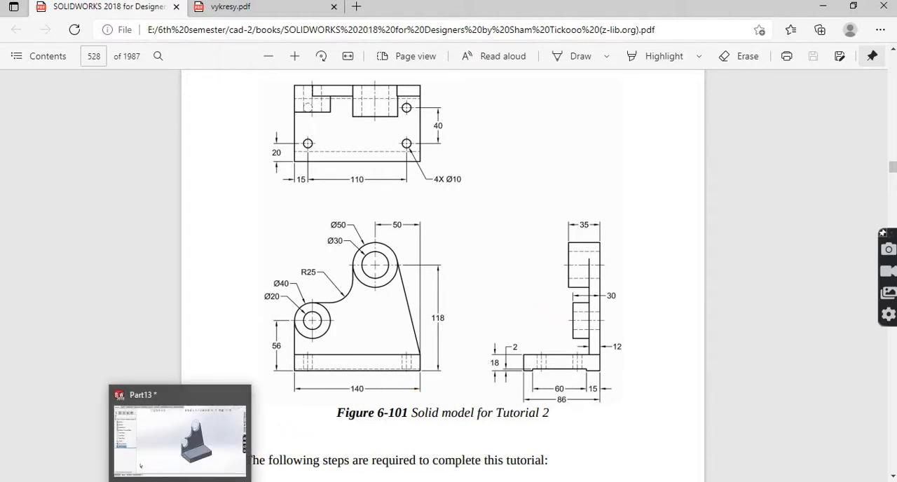
pyautogui.click(180, 430)
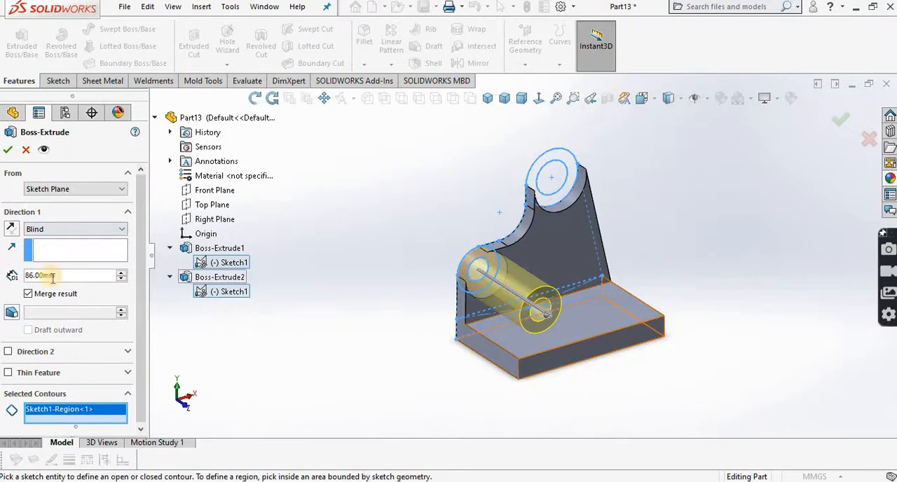
pyautogui.write('30')
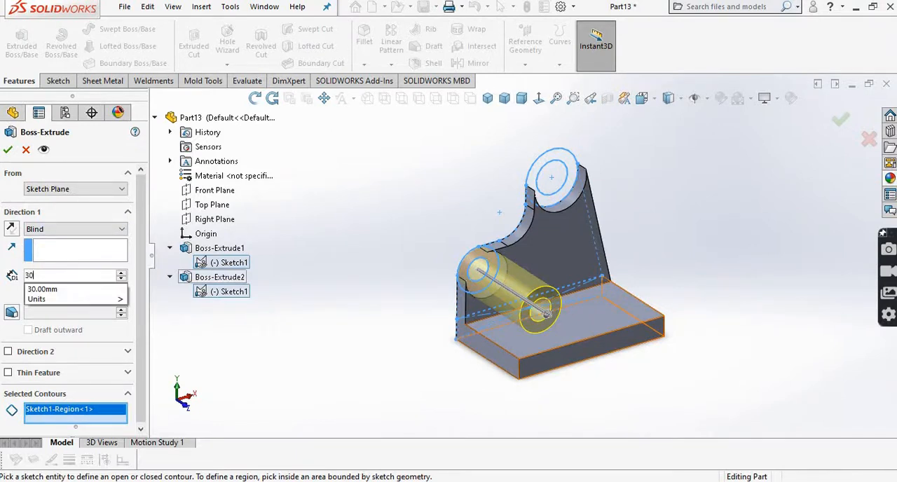
pyautogui.click(390, 382)
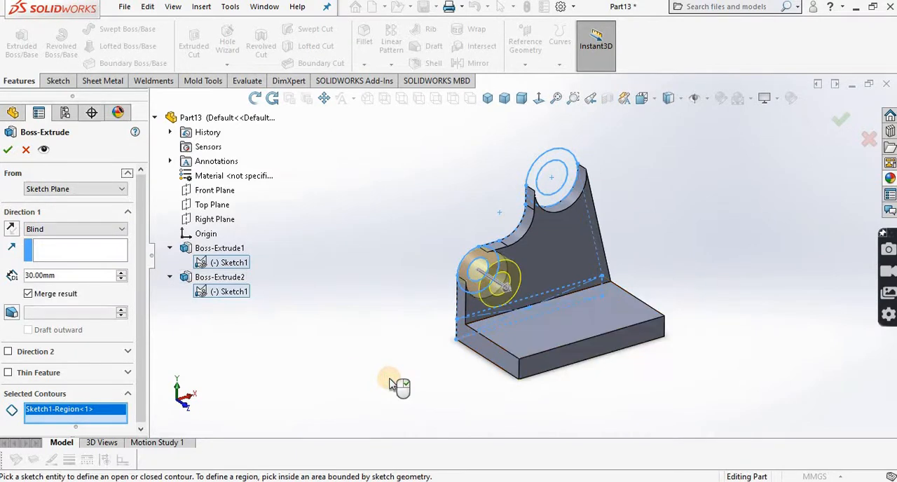
pyautogui.click(9, 150)
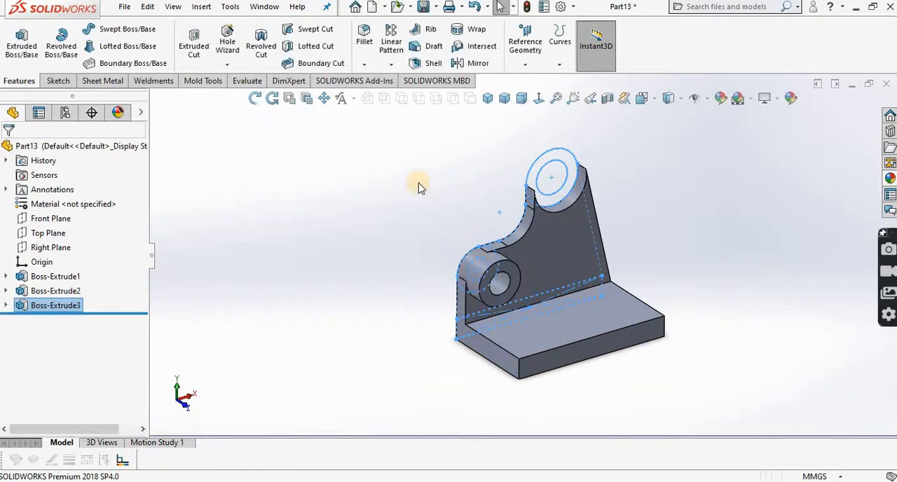
# Step: Reuse Sketch1 to extrude the ring of the upper, larger boss 35 mm with merged result
pyautogui.click(21, 44)
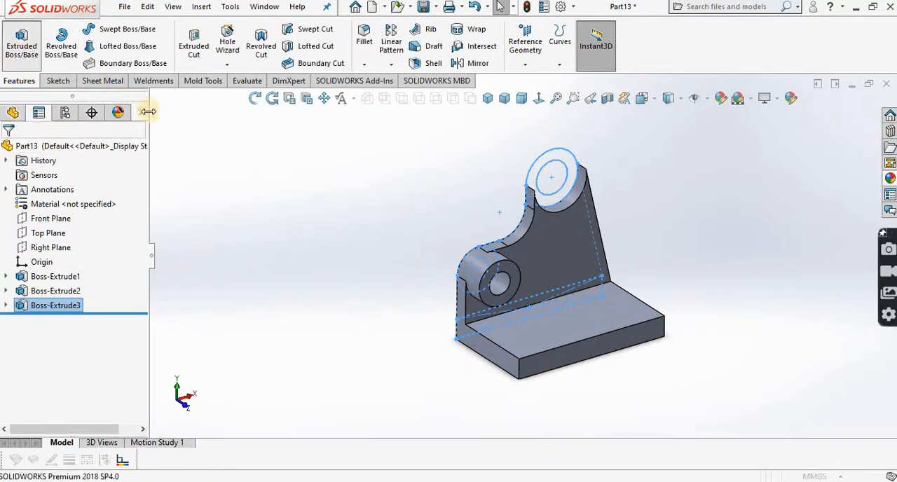
pyautogui.click(186, 300)
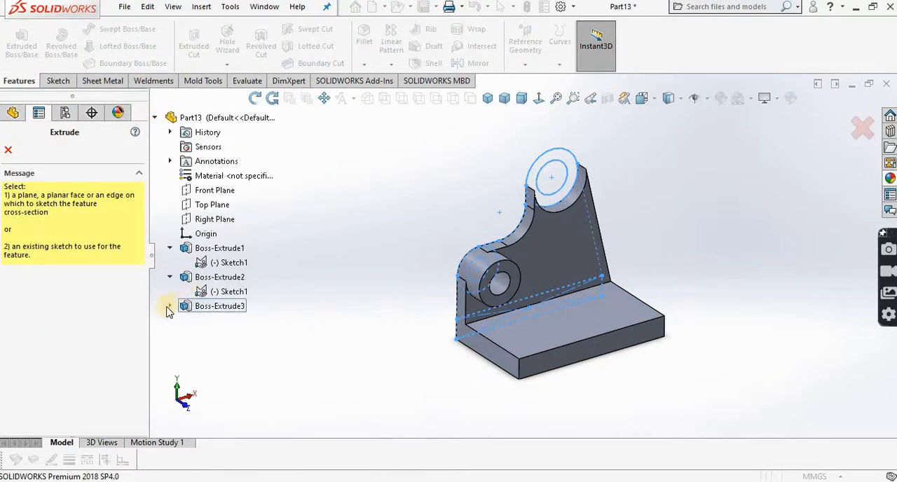
pyautogui.click(212, 293)
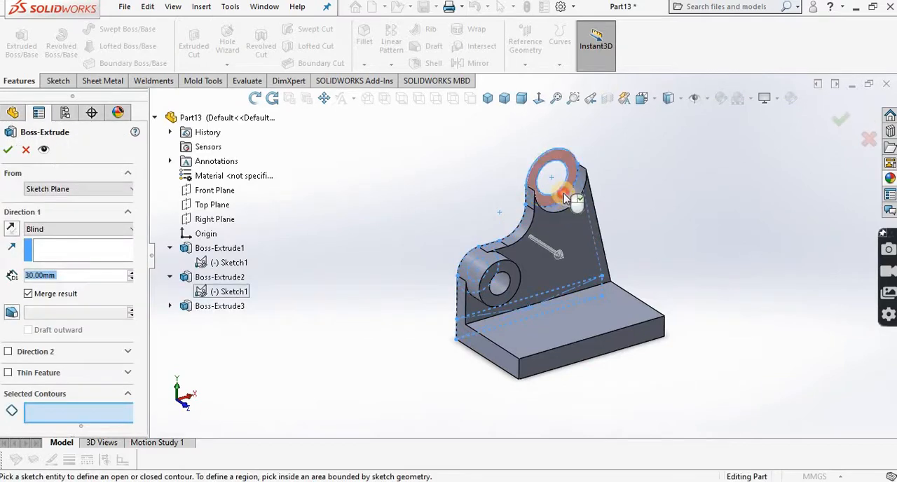
pyautogui.click(564, 199)
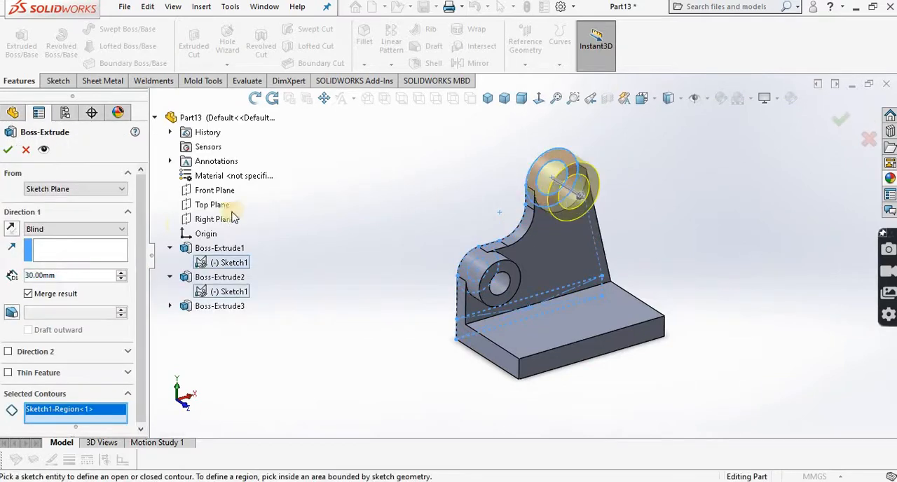
pyautogui.click(28, 274)
pyautogui.write('35')
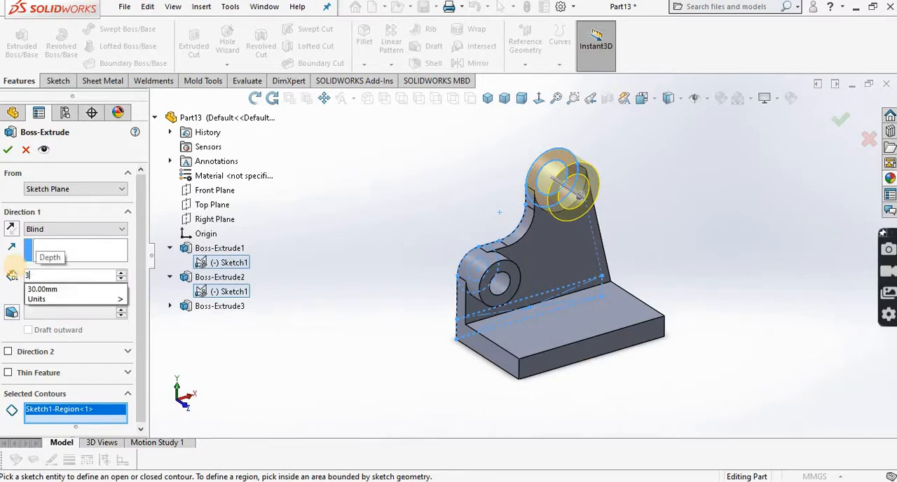
pyautogui.click(370, 351)
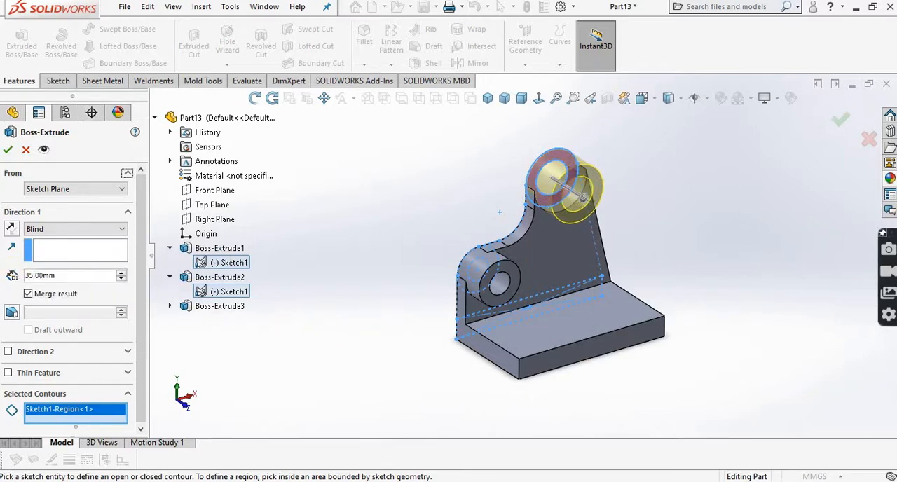
pyautogui.click(11, 149)
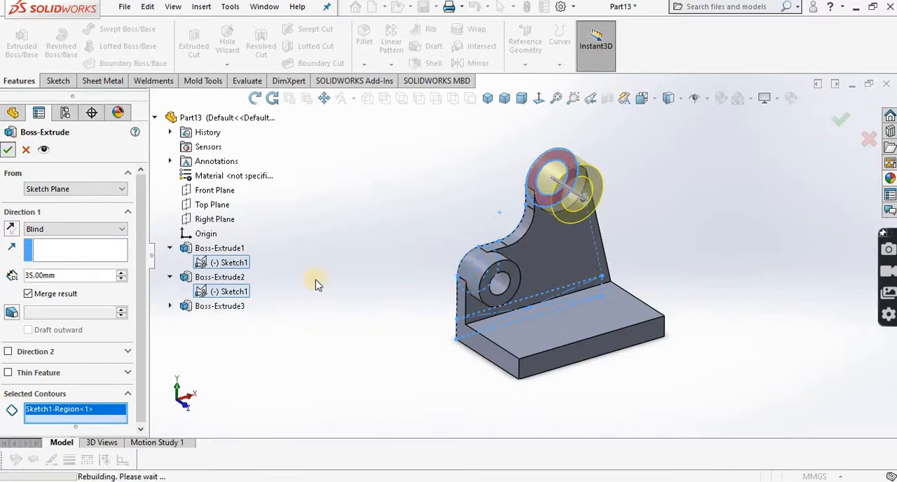
# Step: Start a sketch on the underside of the base plate and view it face-on
pyautogui.click(254, 98)
pyautogui.moveTo(400, 192); pyautogui.dragTo(352, 278)
pyautogui.press('Escape')
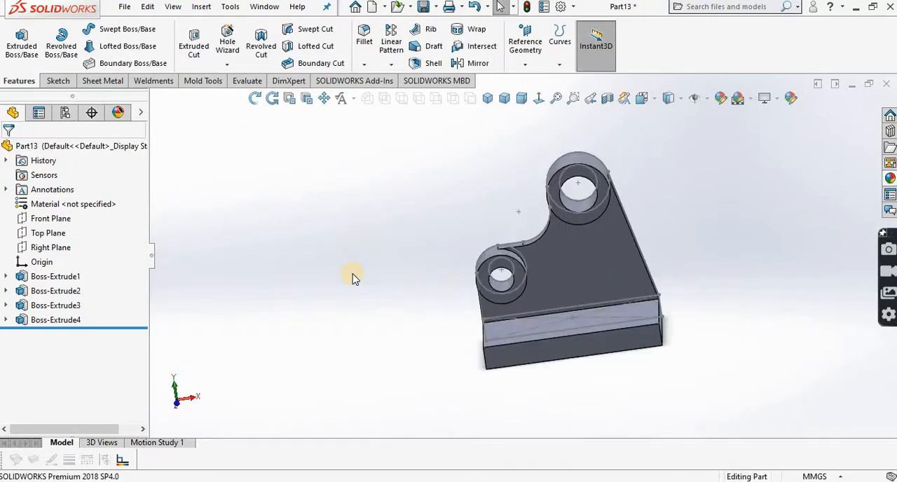
pyautogui.click(255, 97)
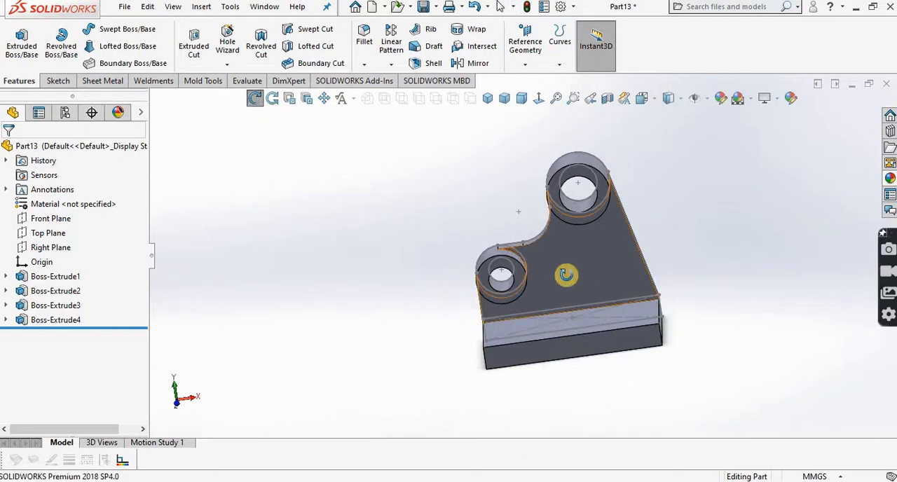
pyautogui.moveTo(564, 274); pyautogui.dragTo(407, 123)
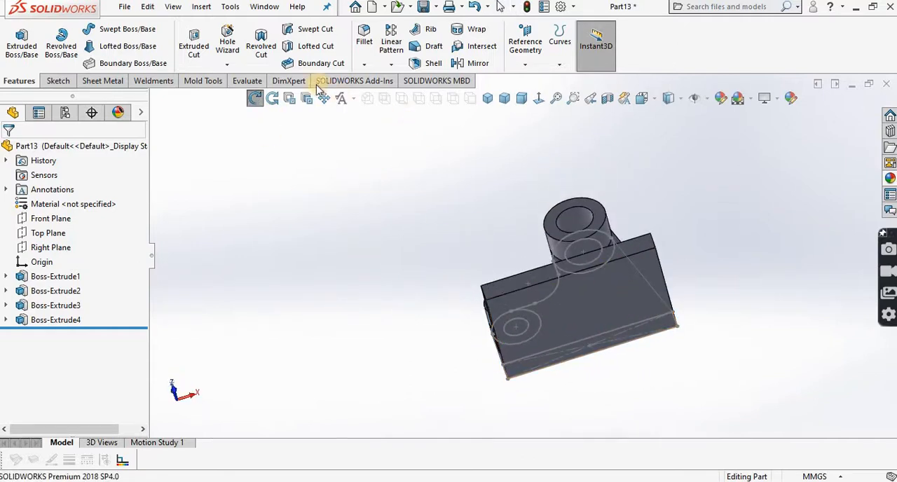
pyautogui.click(254, 97)
pyautogui.click(588, 314)
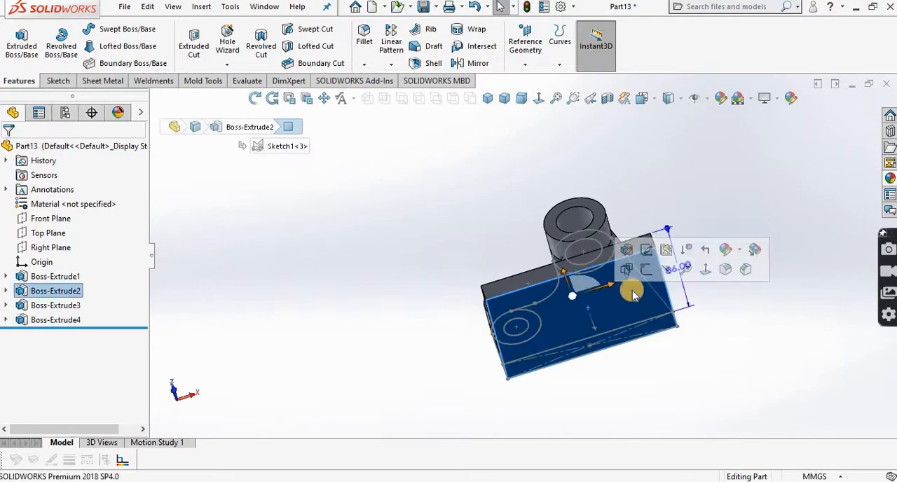
pyautogui.click(646, 272)
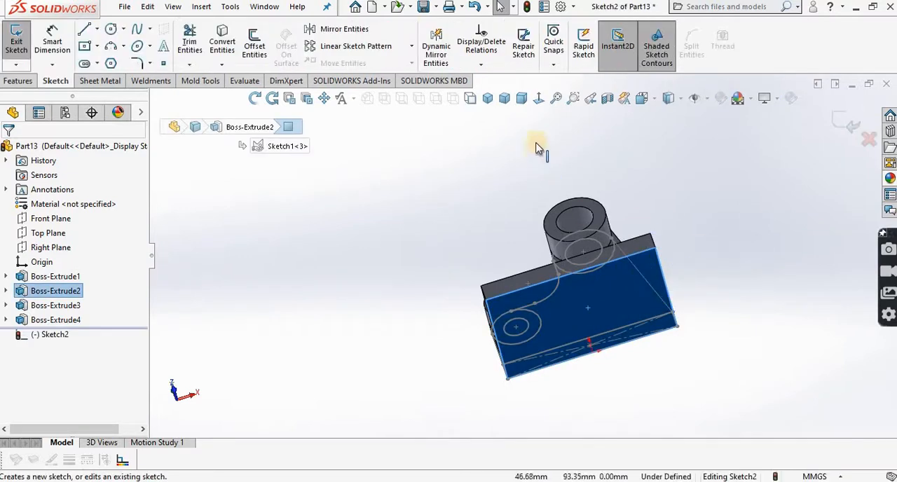
pyautogui.click(539, 98)
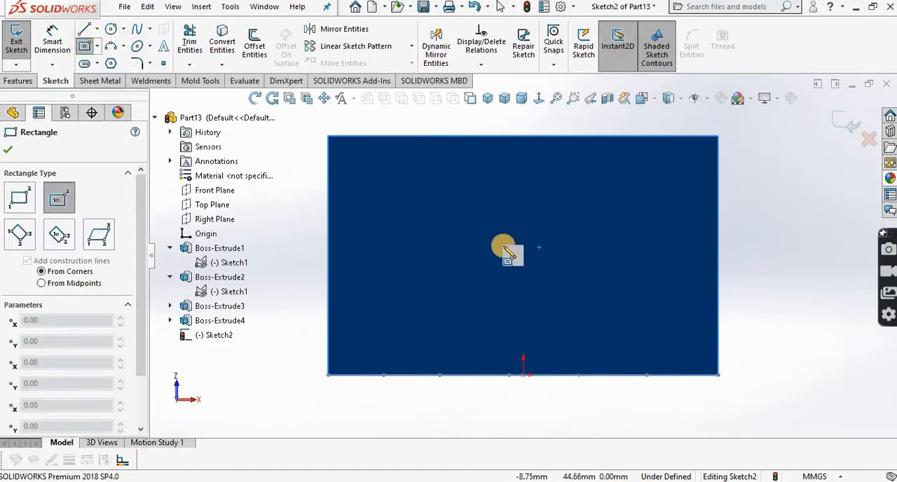
# Step: Sketch a center rectangle about 115 mm long near the middle of the base plate's underside
pyautogui.click(539, 246)
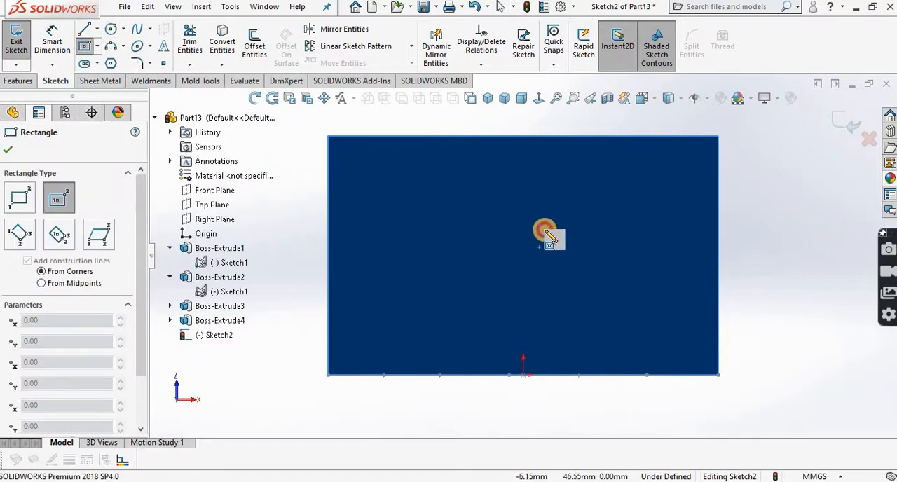
pyautogui.click(666, 168)
pyautogui.rightClick(667, 172)
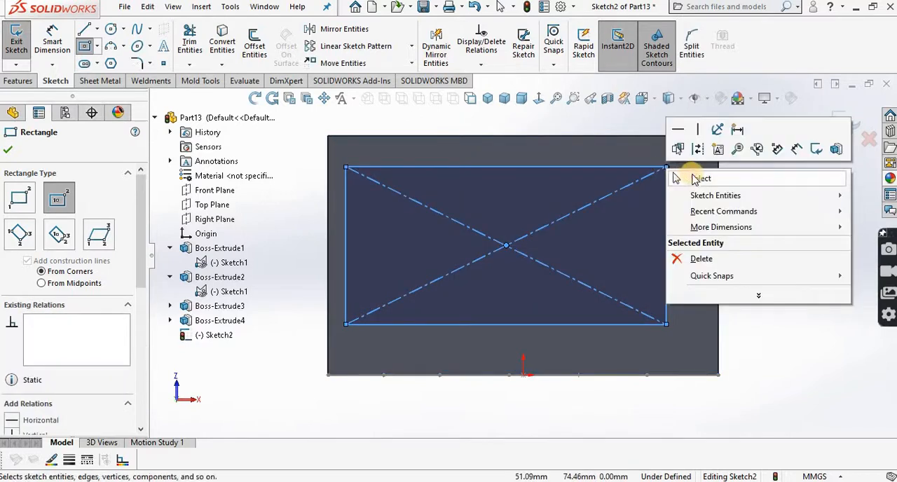
pyautogui.click(692, 177)
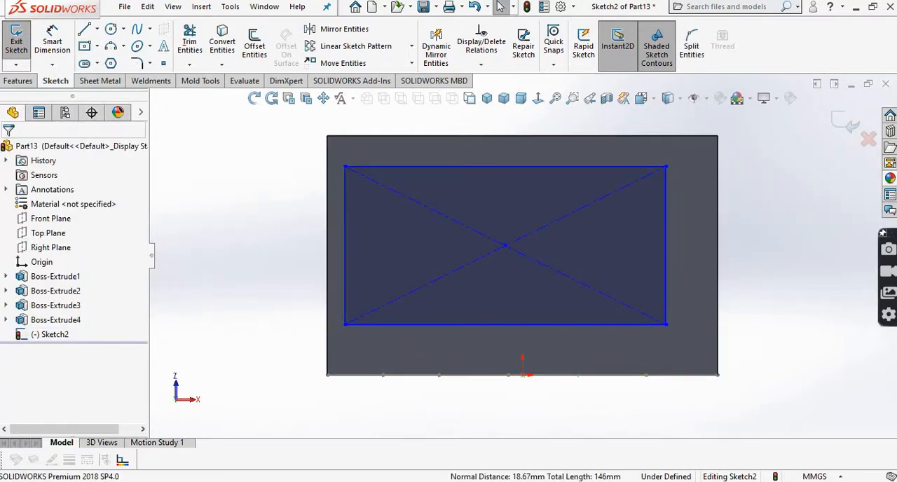
# Step: Check the recess offset in the PDF drawing and dimension the rectangle 15 mm from the base plate's web-side edge
pyautogui.click(319, 480)
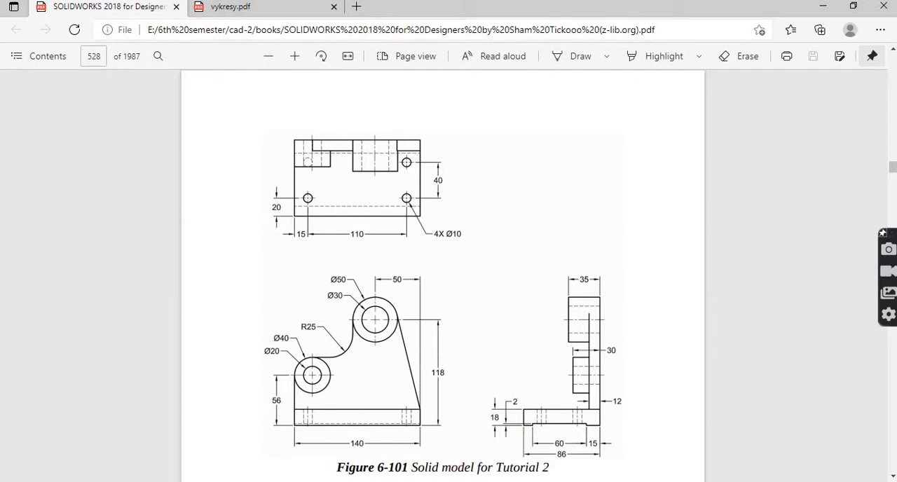
pyautogui.hotkey('alt', 'Tab')
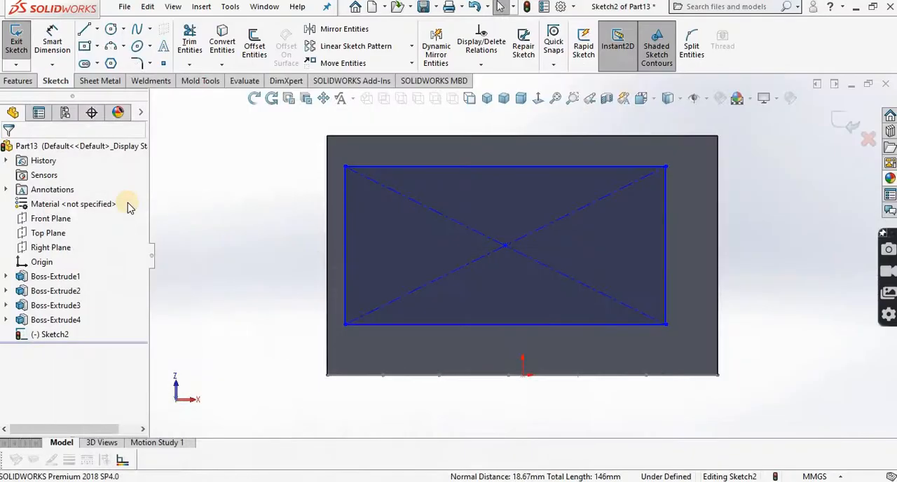
pyautogui.click(54, 35)
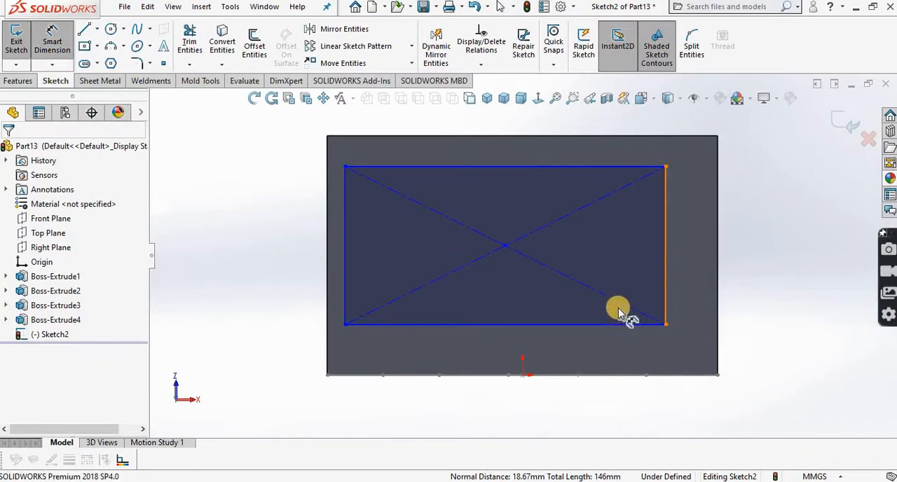
pyautogui.click(522, 325)
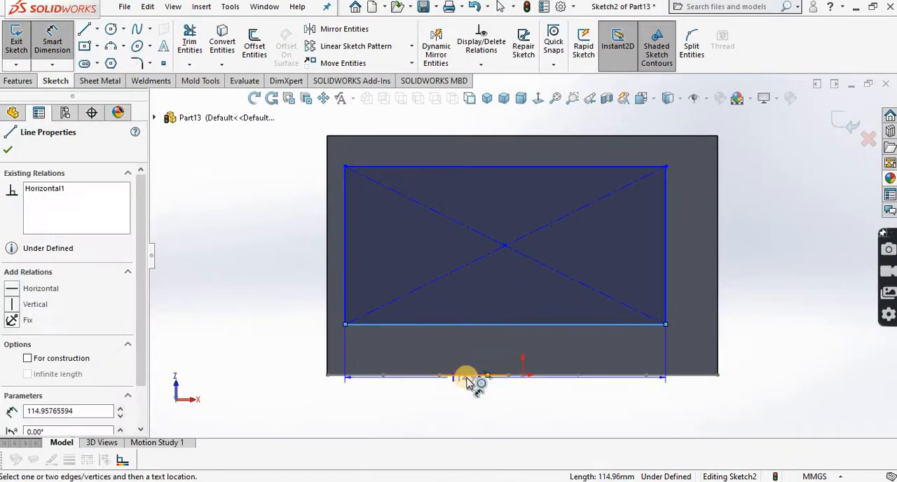
pyautogui.click(468, 377)
pyautogui.click(486, 352)
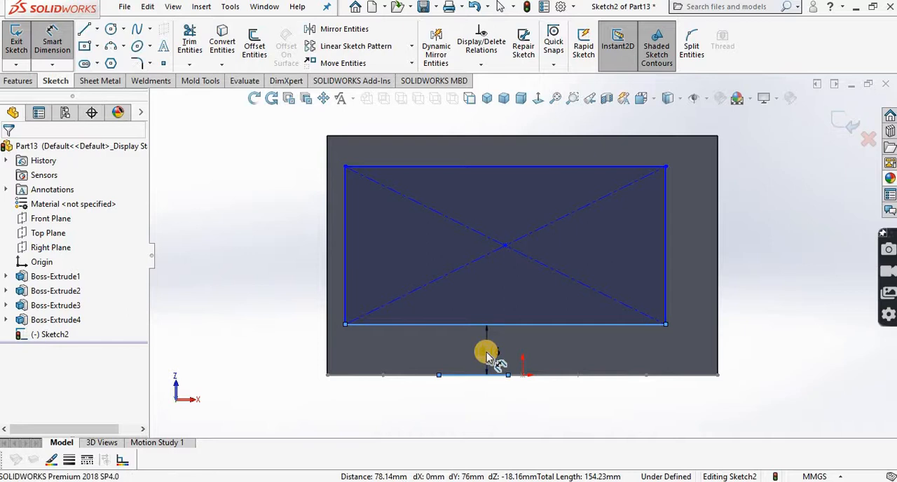
pyautogui.write('15')
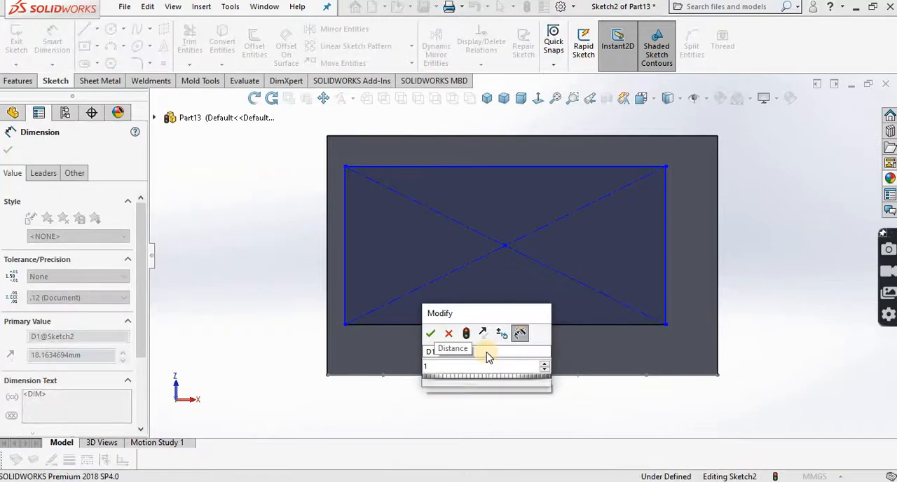
pyautogui.click(429, 333)
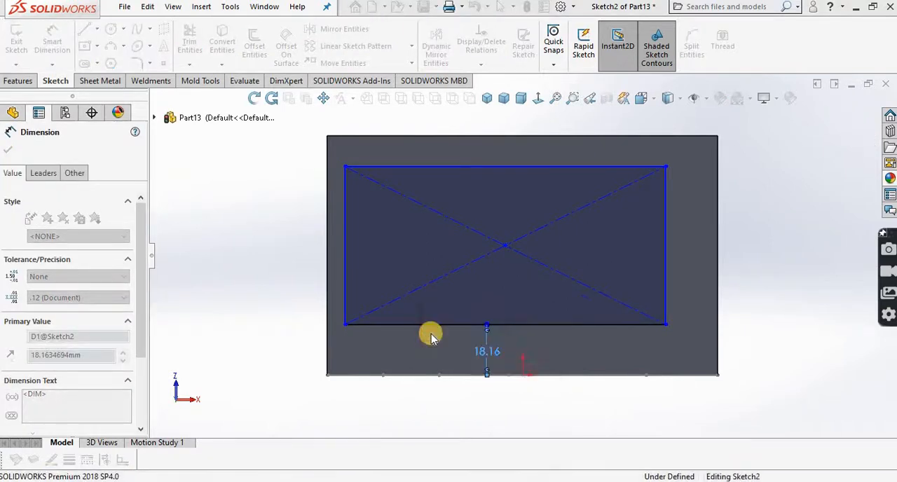
# Step: Dimension the rectangle's opposite long side 11 mm from the base plate's front edge
pyautogui.click(419, 176)
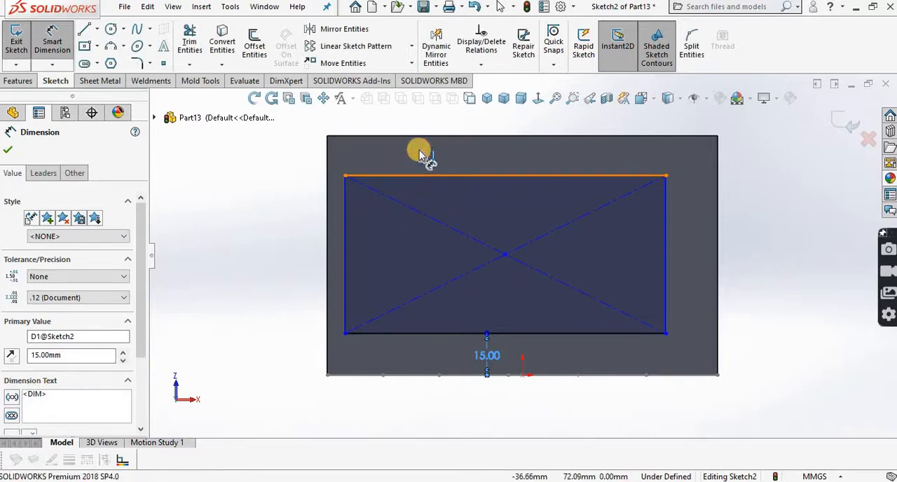
pyautogui.click(421, 136)
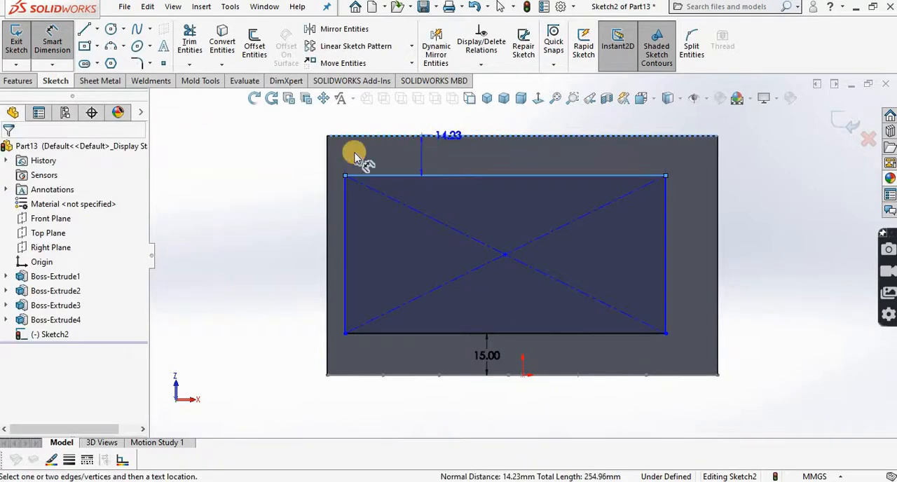
pyautogui.click(301, 160)
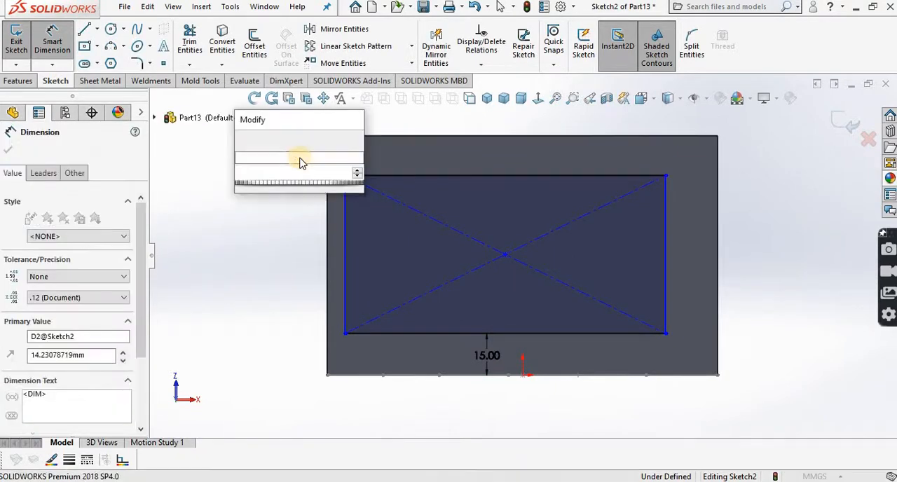
pyautogui.click(243, 140)
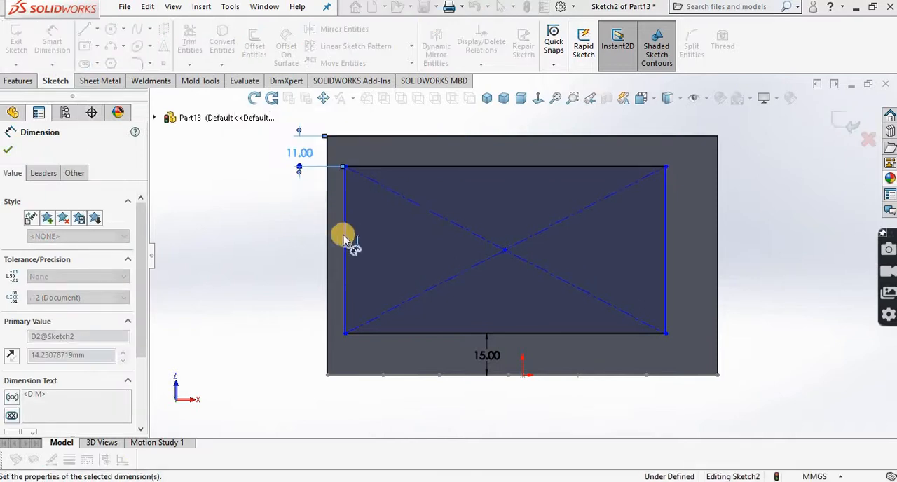
pyautogui.click(8, 150)
pyautogui.press('Escape')
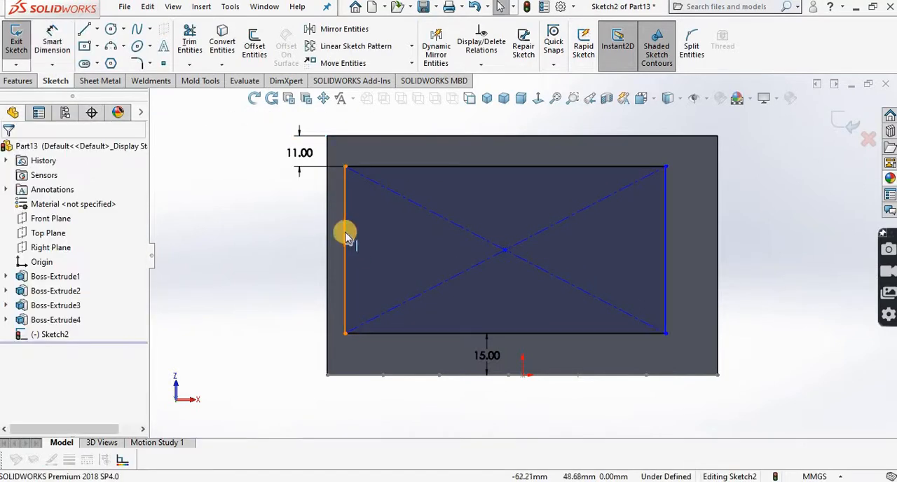
# Step: Make the rectangle's short side nearest the plate's end edge collinear with that edge
pyautogui.click(343, 235)
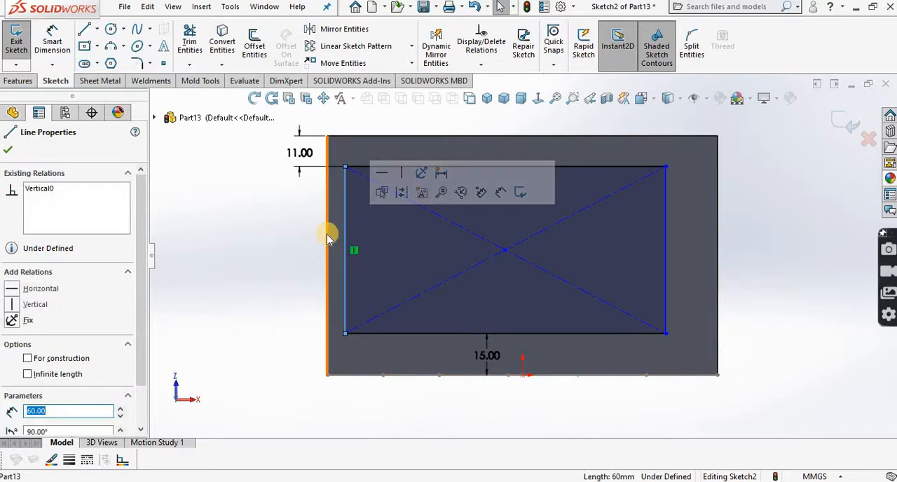
pyautogui.keyDown('ctrl'); pyautogui.click(327, 238); pyautogui.keyUp('ctrl')
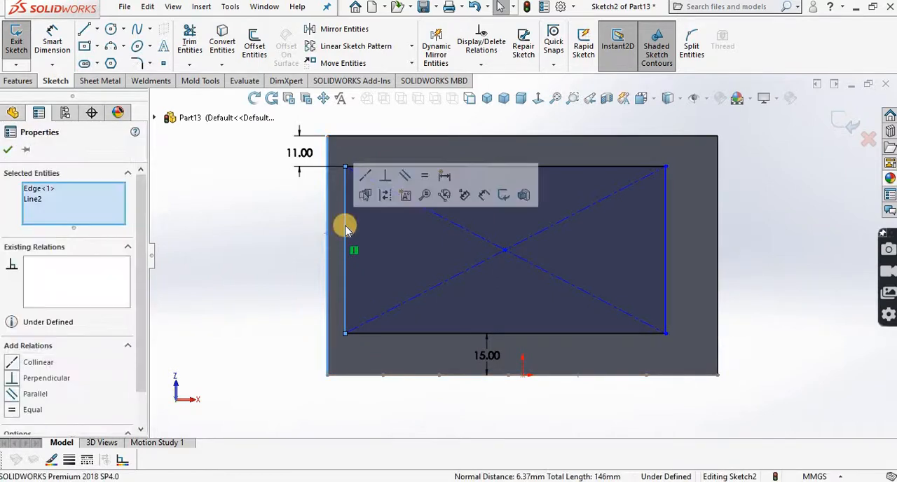
pyautogui.click(445, 177)
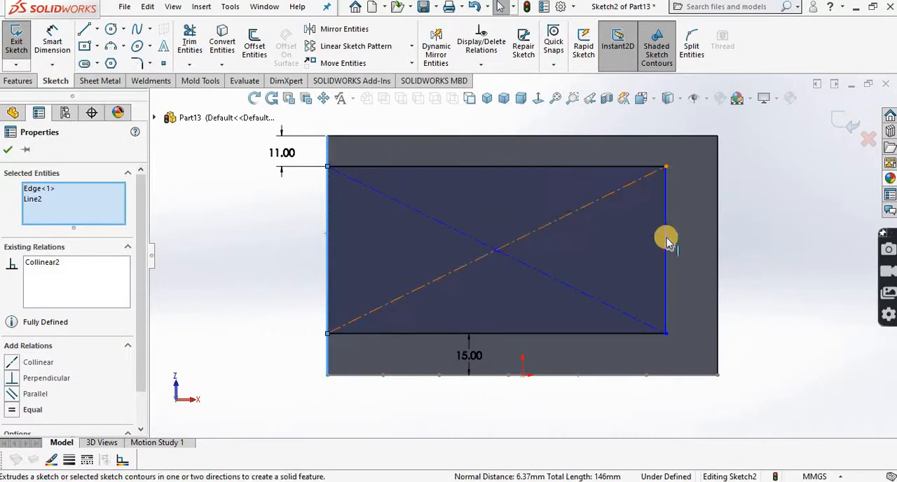
pyautogui.keyDown('ctrl'); pyautogui.click(667, 241); pyautogui.keyUp('ctrl')
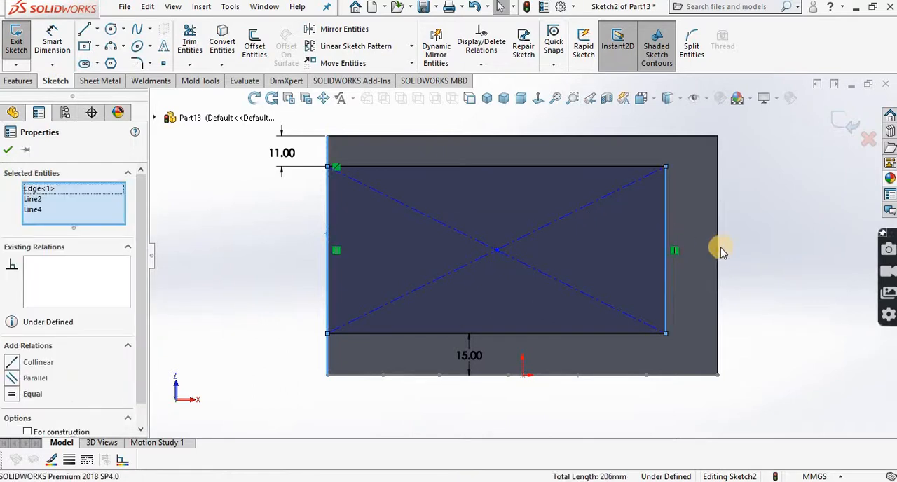
pyautogui.keyDown('ctrl'); pyautogui.click(717, 251); pyautogui.keyUp('ctrl')
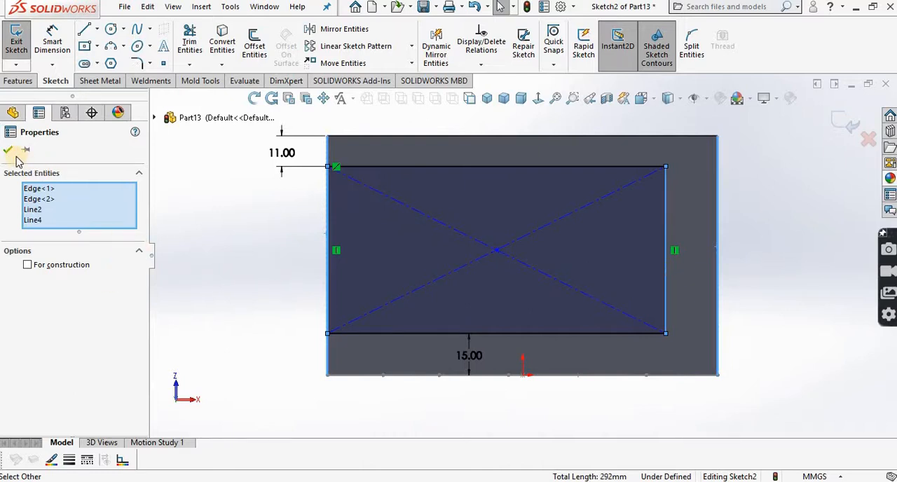
pyautogui.click(238, 280)
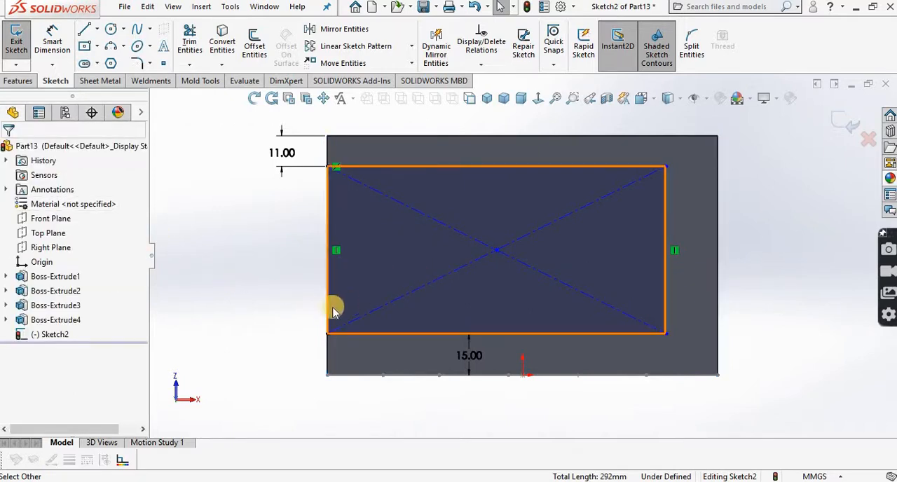
# Step: Make the rectangle's remaining free short side collinear with the base plate's opposite end edge
pyautogui.click(665, 281)
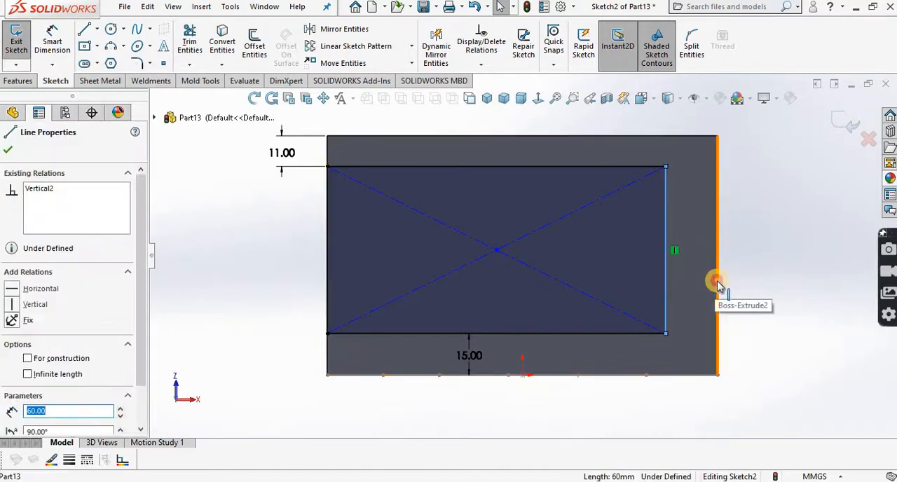
pyautogui.keyDown('ctrl'); pyautogui.click(719, 284); pyautogui.keyUp('ctrl')
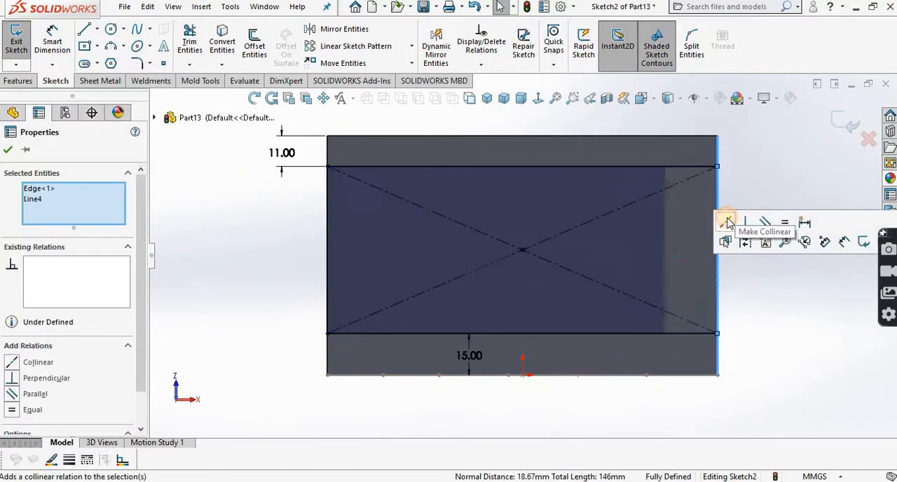
pyautogui.click(728, 222)
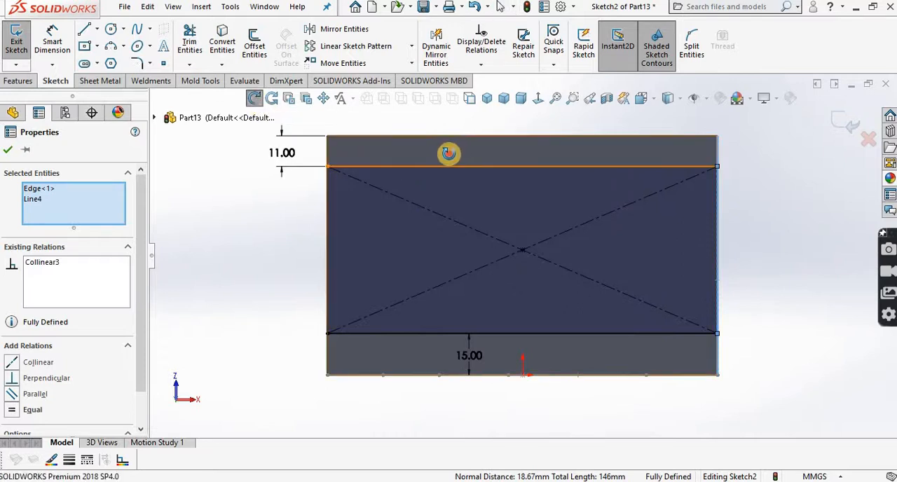
# Step: Check the recess depth in the PDF drawing and cut the rectangle 2 mm blind into the base plate's underside
pyautogui.moveTo(448, 153)
pyautogui.mouseDown(button='middle')
pyautogui.moveTo(464, 225)
pyautogui.moveTo(557, 246)
pyautogui.moveTo(555, 214)
pyautogui.moveTo(502, 181)
pyautogui.moveTo(364, 314)
pyautogui.moveTo(365, 300)
pyautogui.mouseUp(button='middle')
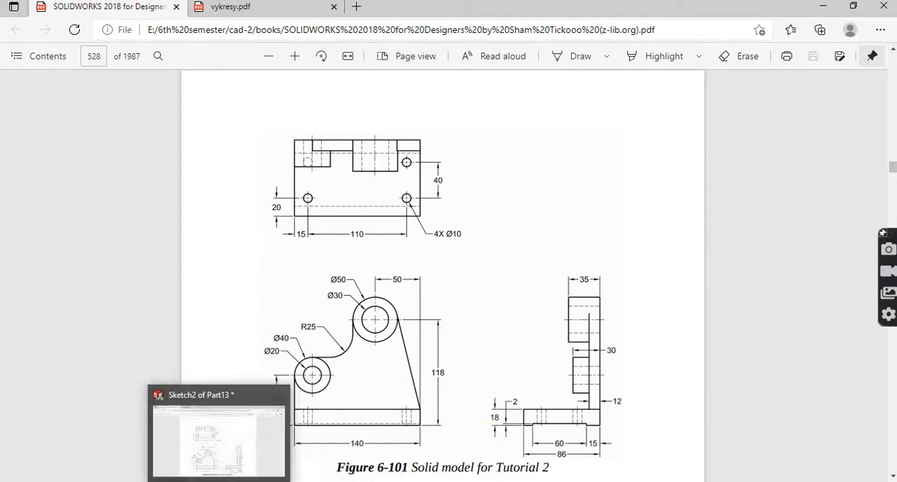
pyautogui.click(219, 481)
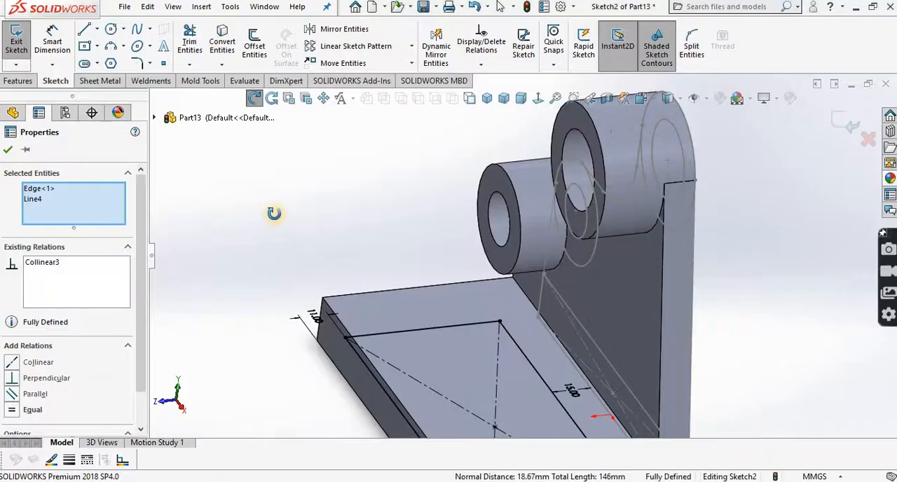
pyautogui.click(18, 80)
pyautogui.click(191, 45)
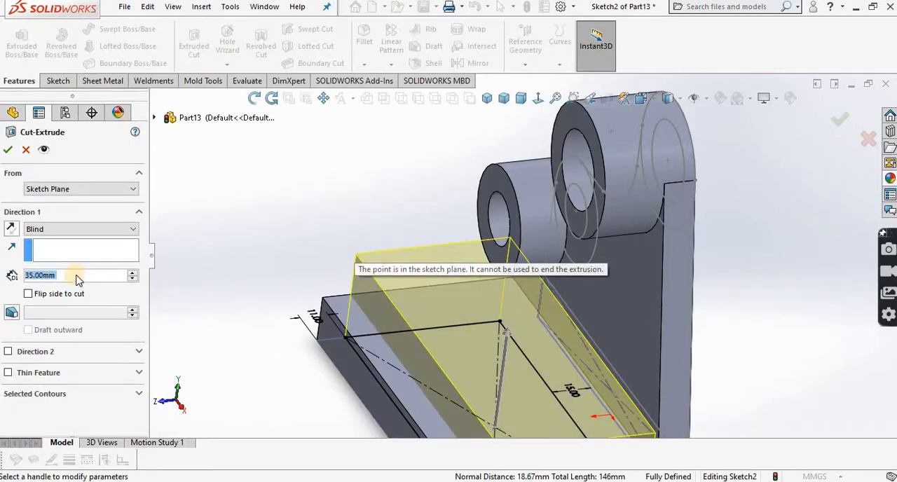
pyautogui.write('2')
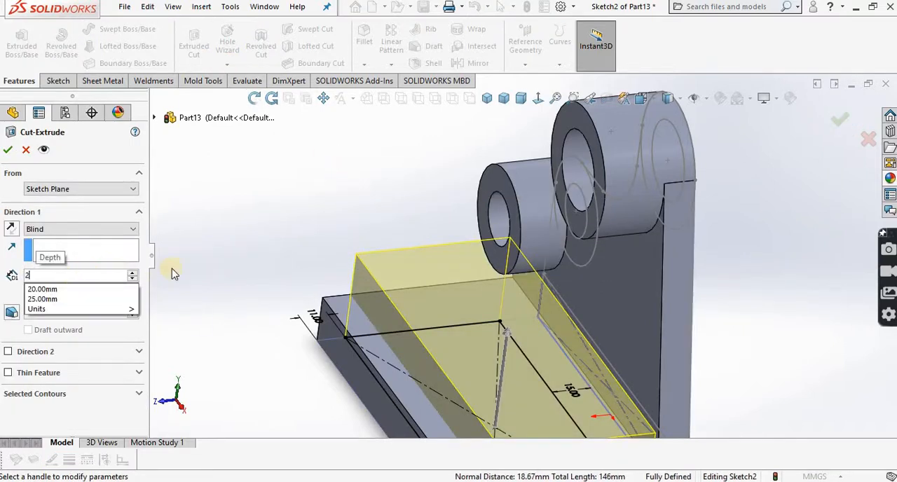
pyautogui.press('Return')
pyautogui.click(8, 151)
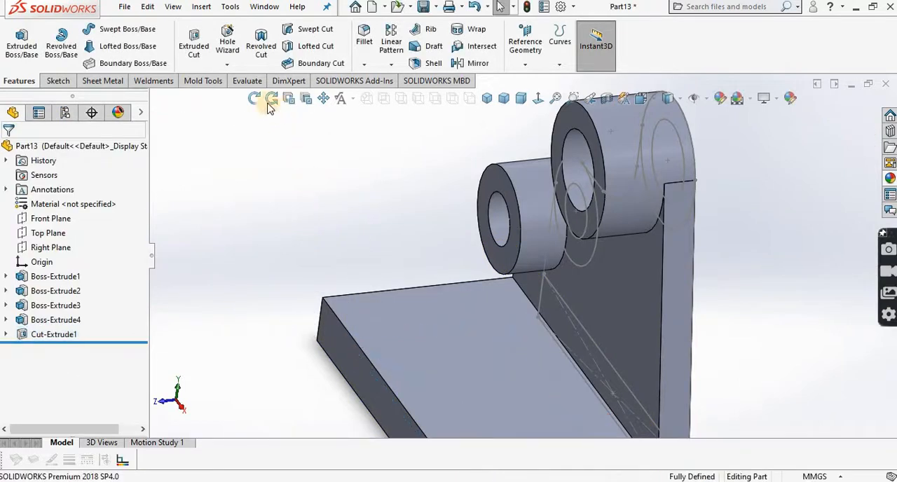
# Step: Start a new sketch on the base plate's top face and view it normal to the face
pyautogui.click(254, 98)
pyautogui.moveTo(365, 214); pyautogui.dragTo(468, 340)
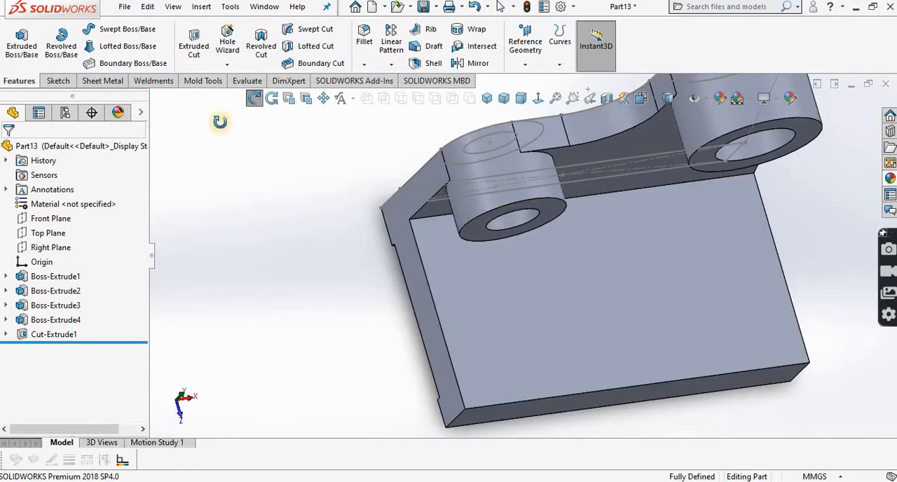
pyautogui.click(254, 98)
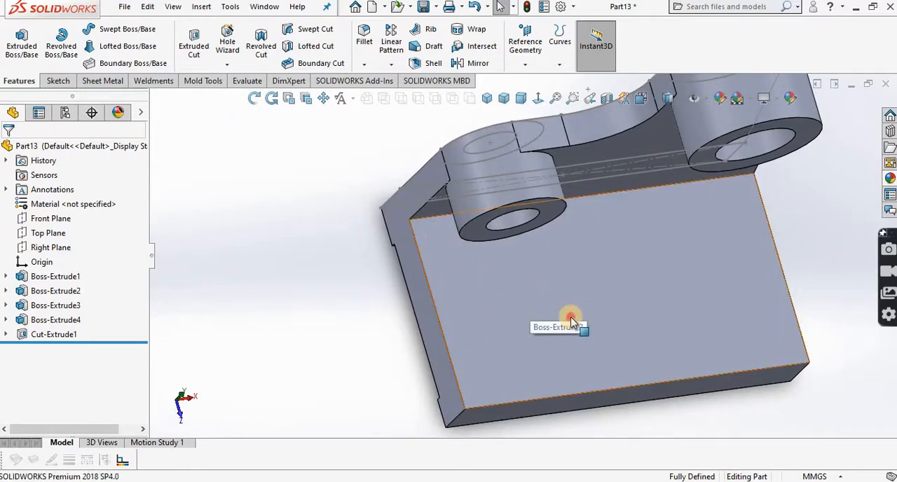
pyautogui.click(571, 322)
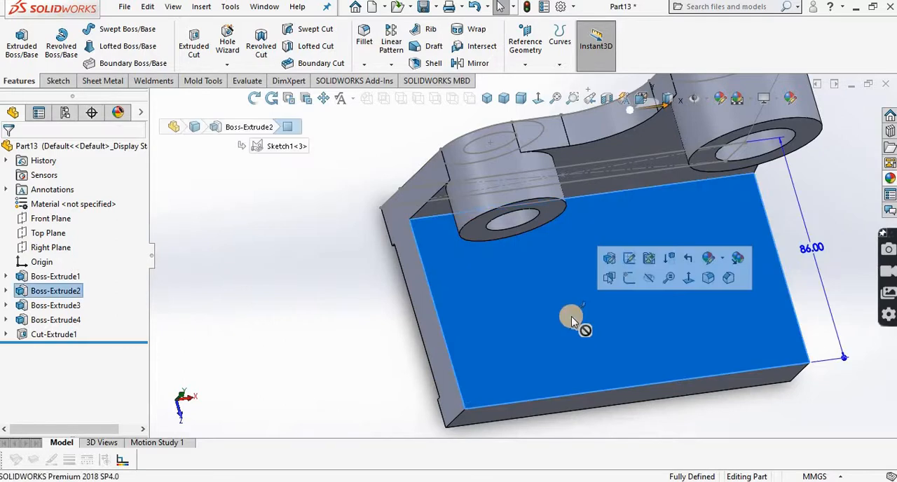
pyautogui.click(629, 278)
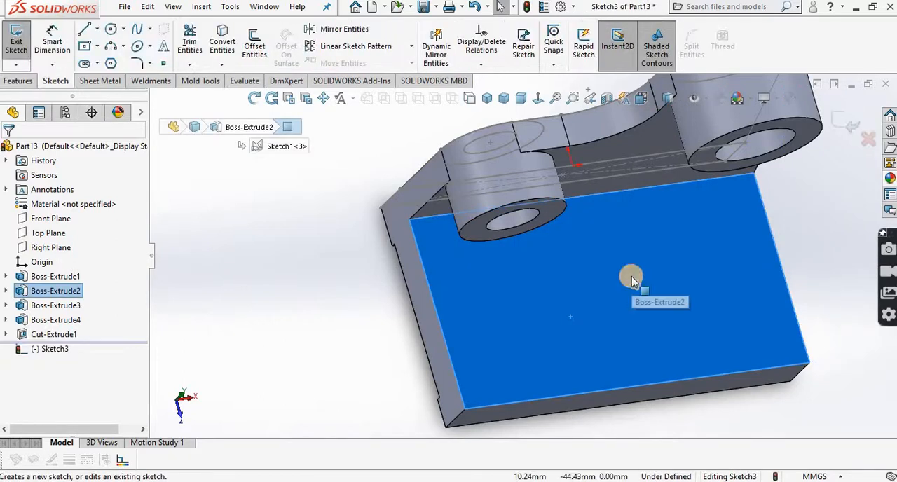
pyautogui.click(538, 98)
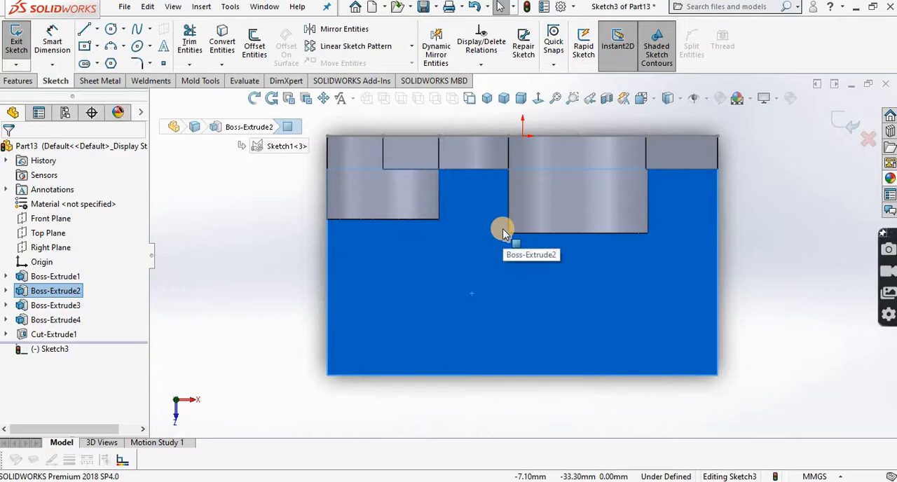
# Step: Sketch two horizontally aligned circles, about 11.7 mm and 11.1 mm in diameter, near the two front corners of the base plate's top face
pyautogui.click(110, 30)
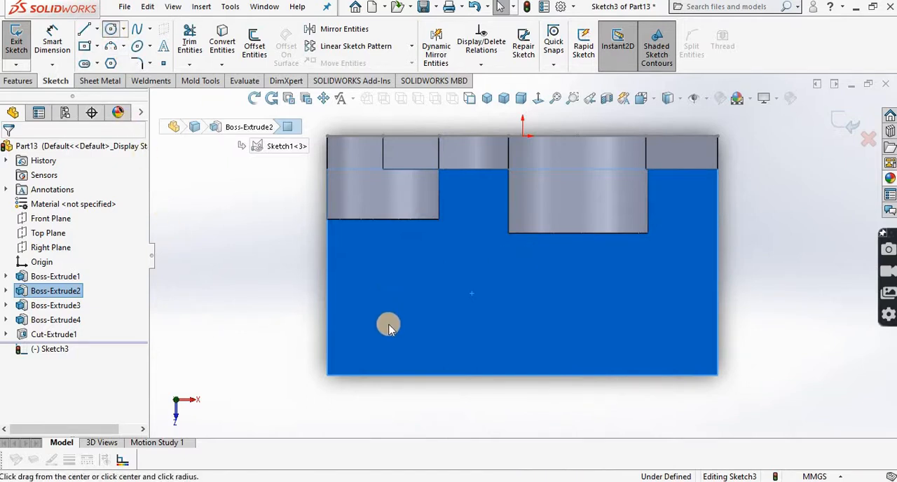
pyautogui.moveTo(391, 323); pyautogui.dragTo(401, 339)
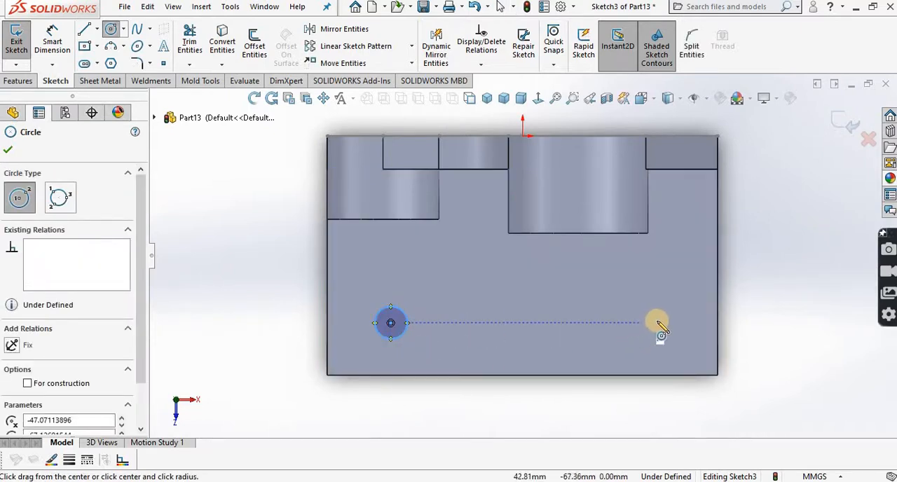
pyautogui.moveTo(653, 325); pyautogui.dragTo(659, 334)
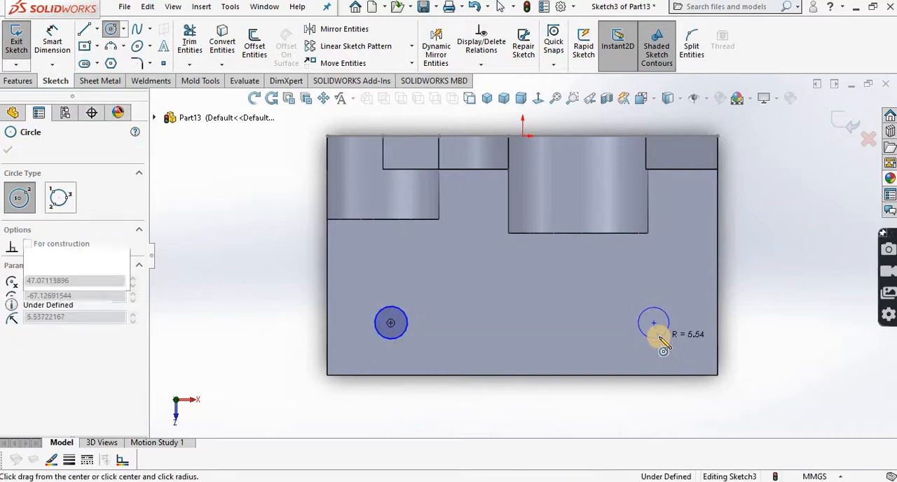
pyautogui.rightClick(696, 343)
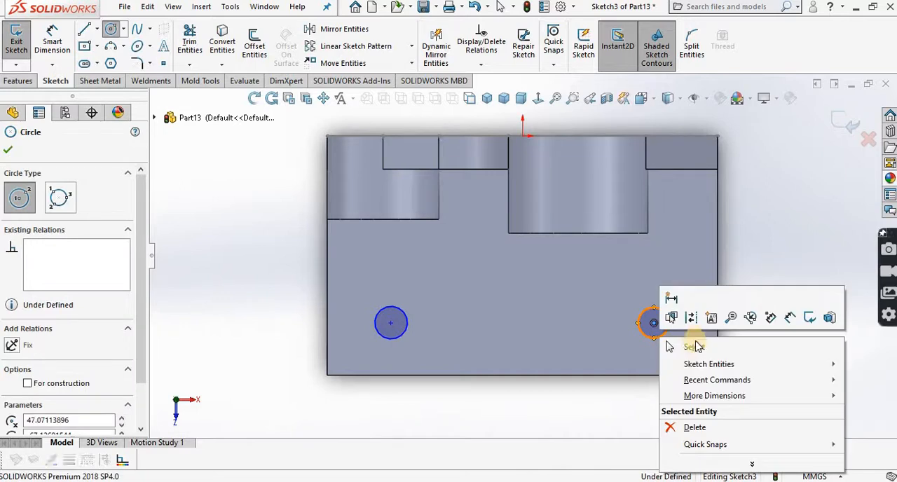
pyautogui.click(694, 344)
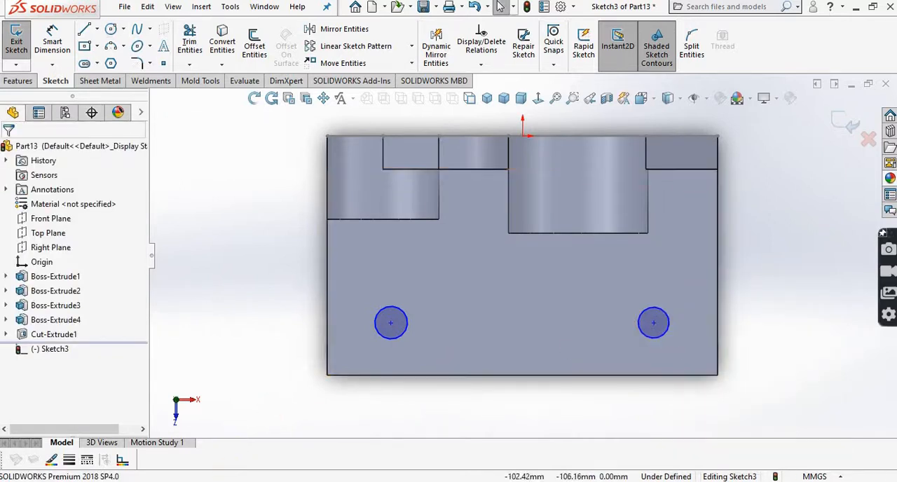
# Step: Check the hole diameter in the PDF drawing and dimension the circle on the small-boss side to 10 mm diameter
pyautogui.hotkey('alt', 'Tab')
pyautogui.scroll(-3, 299, 367)
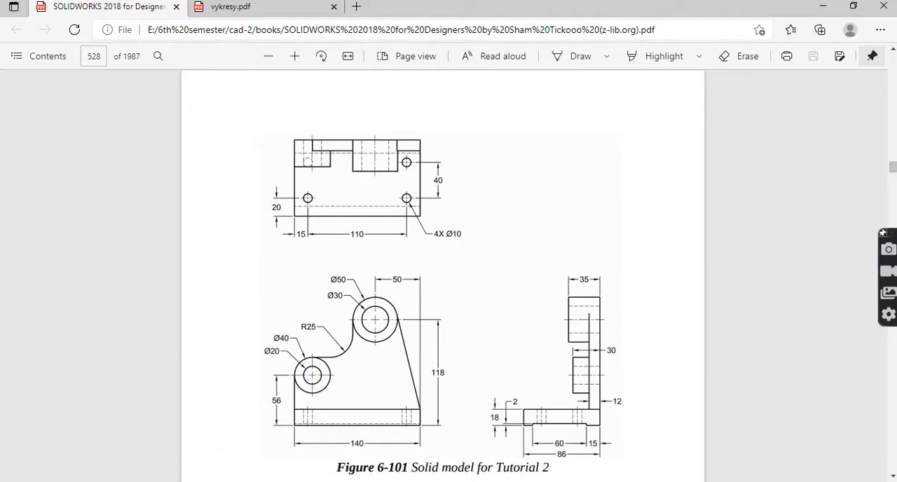
pyautogui.hotkey('alt', 'Tab')
pyautogui.click(54, 36)
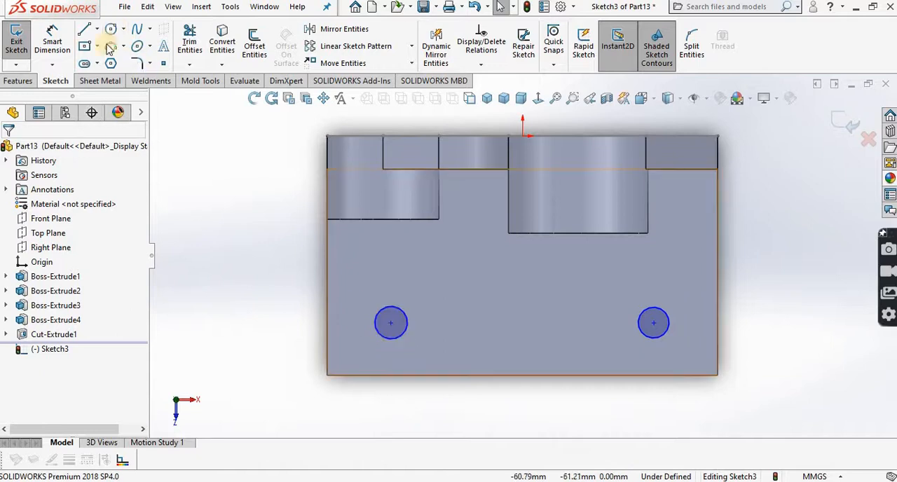
pyautogui.click(56, 35)
pyautogui.click(325, 240)
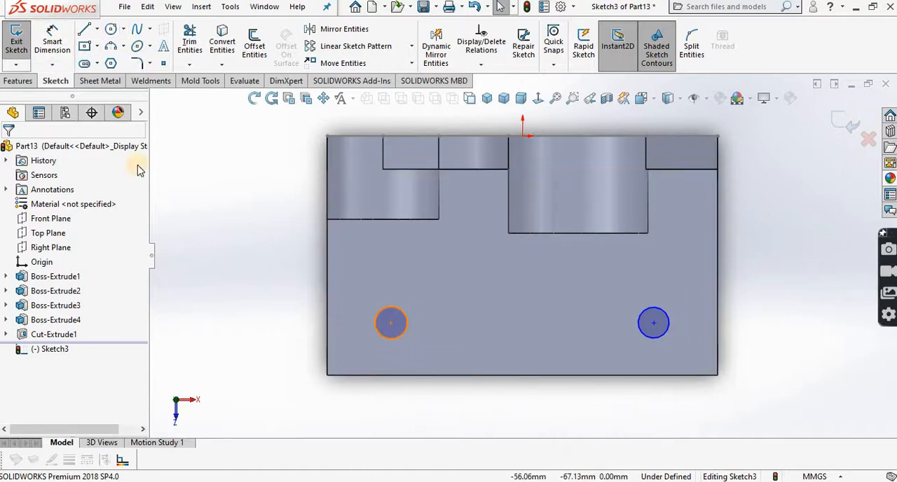
pyautogui.click(58, 43)
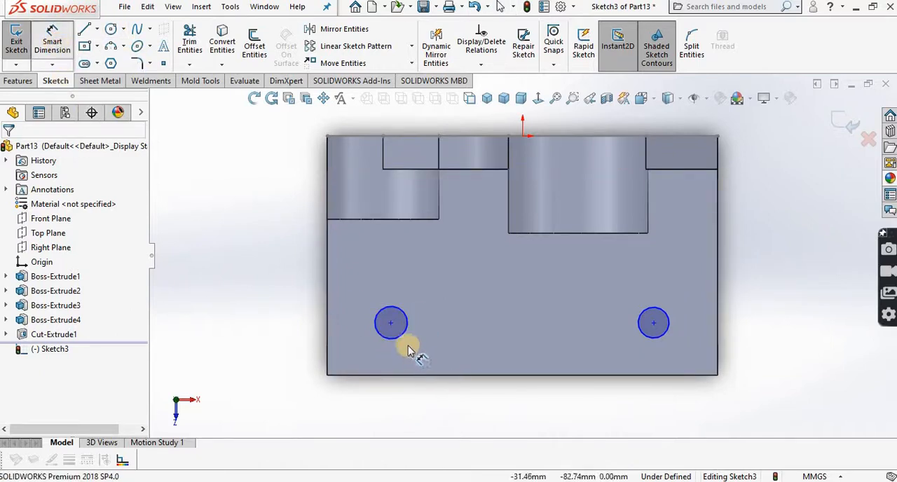
pyautogui.click(398, 403)
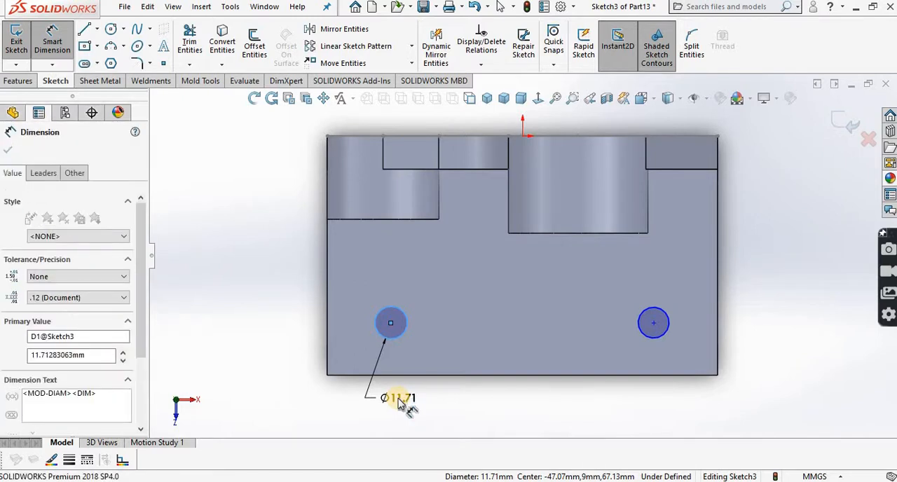
pyautogui.write('10')
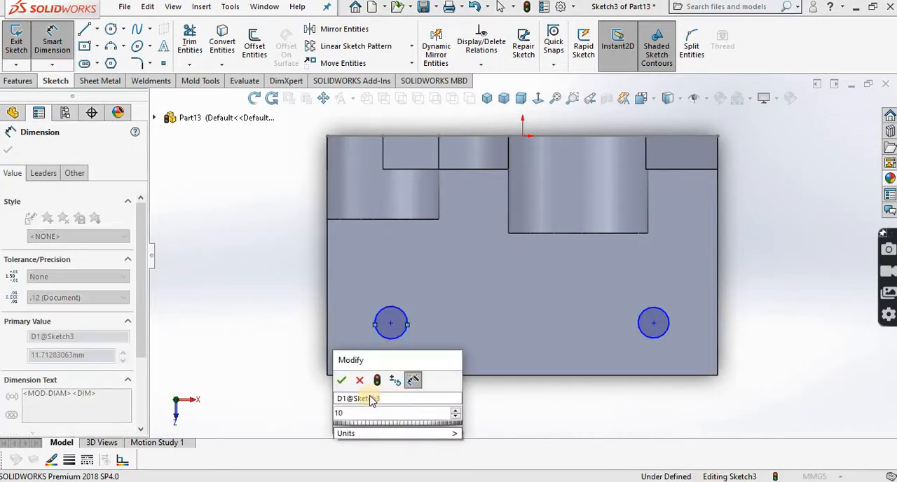
pyautogui.click(343, 381)
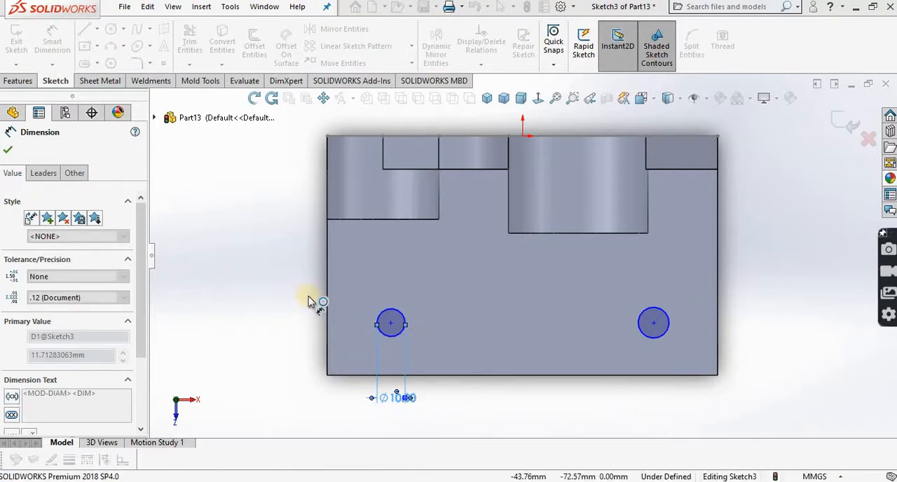
# Step: Place a second, driven diameter dimension just below the circle on the small-boss side
pyautogui.click(9, 150)
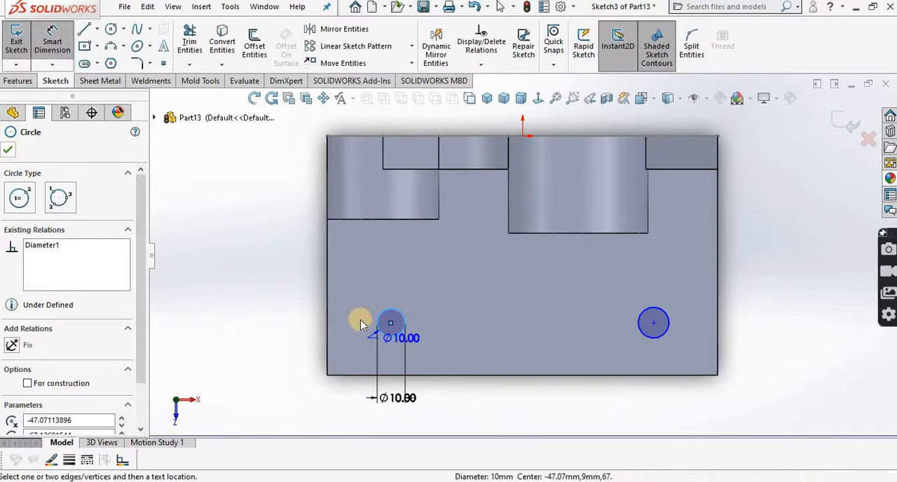
pyautogui.click(394, 352)
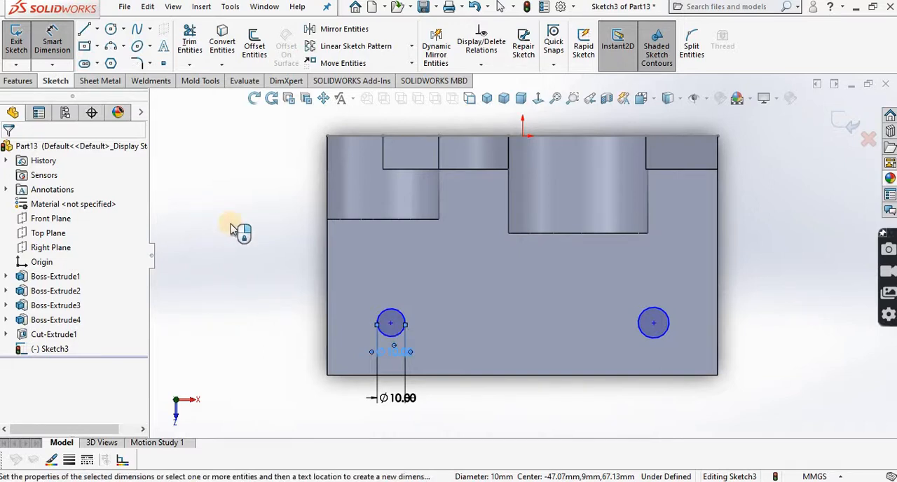
pyautogui.press('Escape')
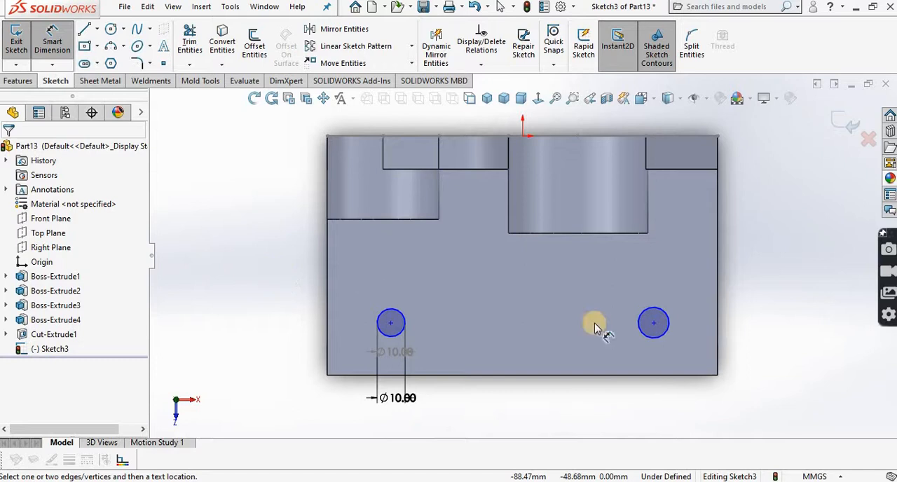
# Step: Dimension the circle on the large-boss side to 10 mm diameter
pyautogui.click(665, 341)
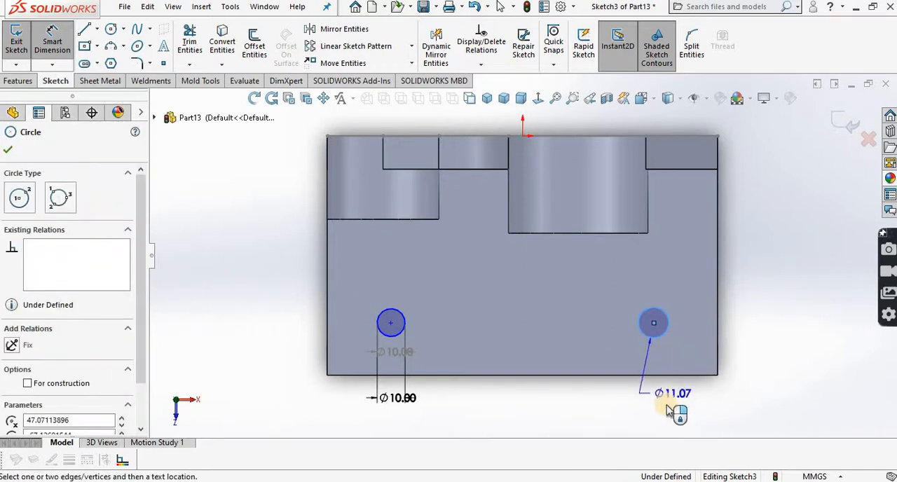
pyautogui.click(666, 406)
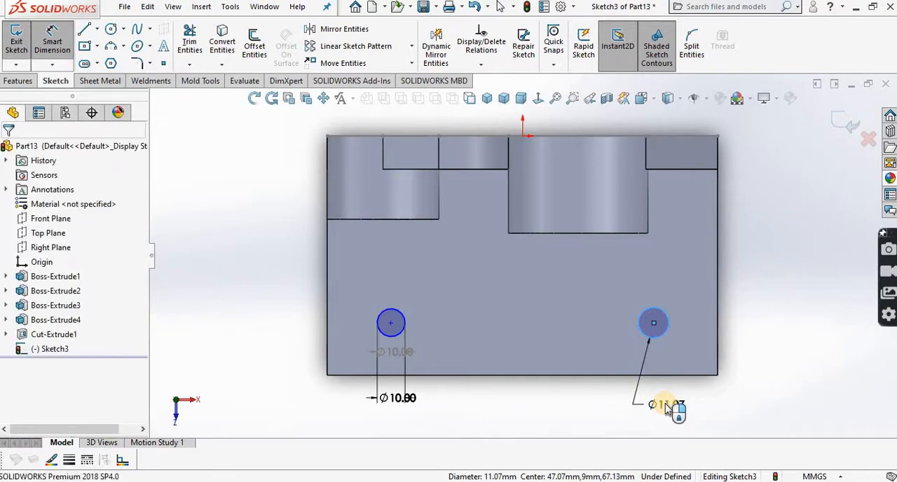
pyautogui.doubleClick(666, 406)
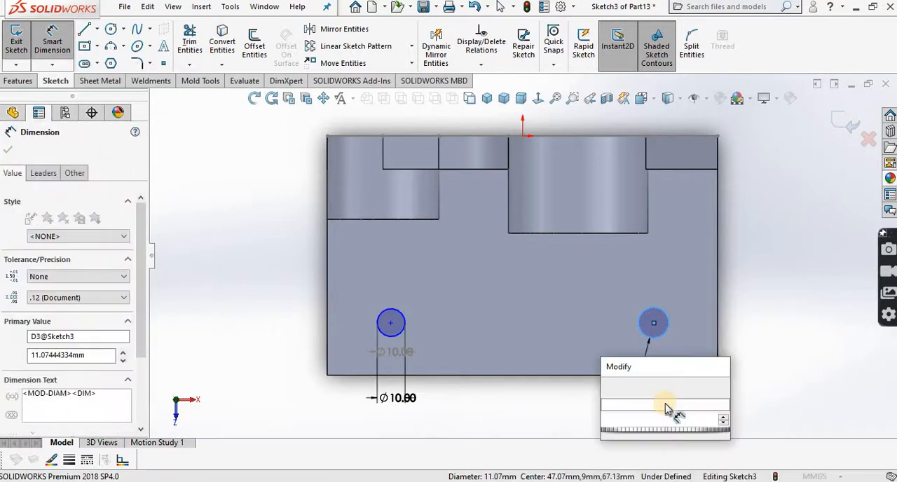
pyautogui.write('10')
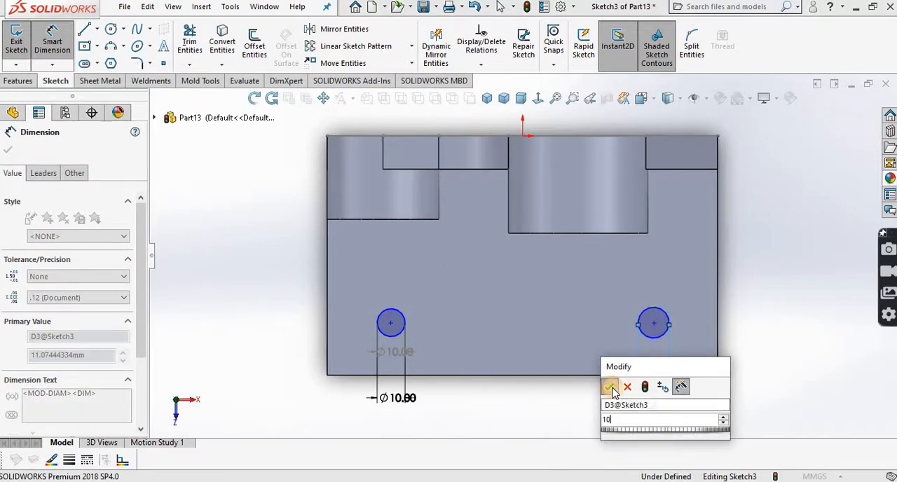
pyautogui.click(611, 387)
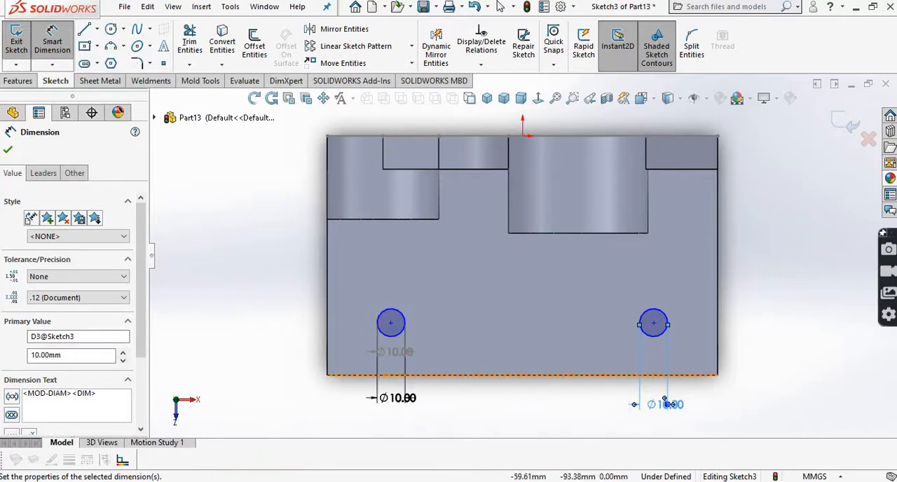
# Step: Check the hole offset in the PDF drawing and dimension the small-boss-side circle's center 20 mm from the base plate's front edge
pyautogui.click(218, 480)
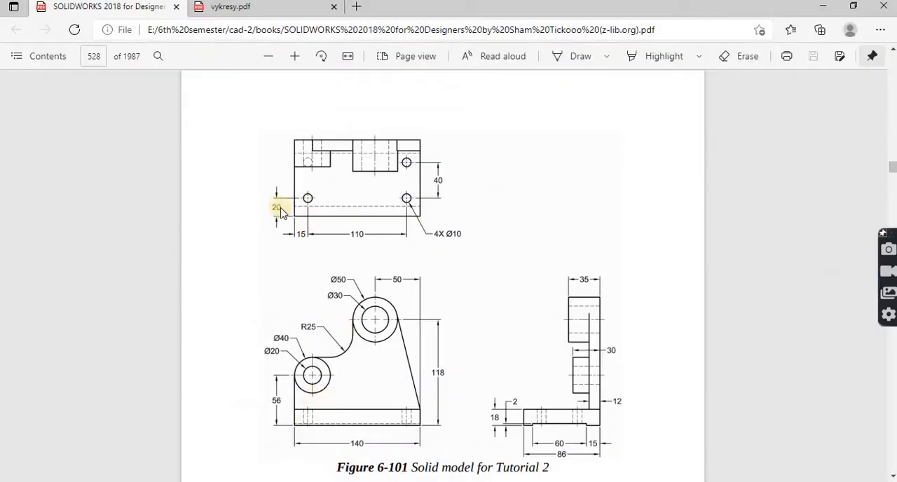
pyautogui.click(224, 481)
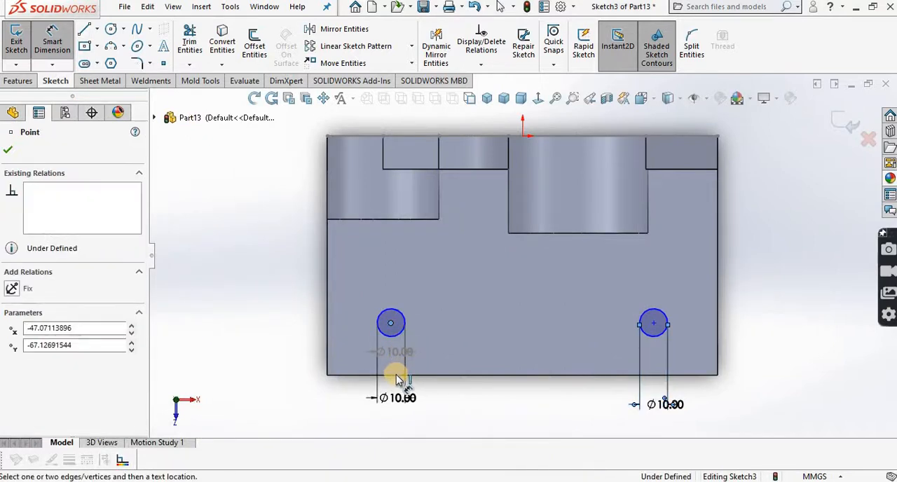
pyautogui.click(396, 375)
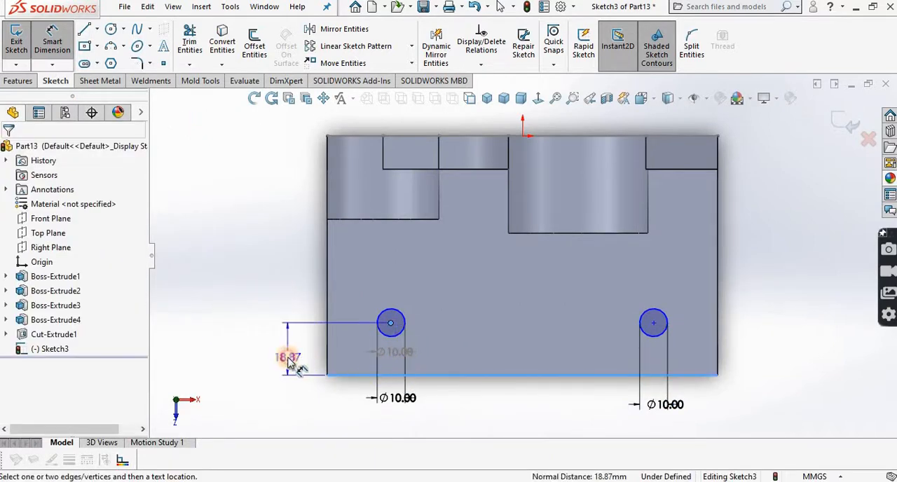
pyautogui.click(290, 360)
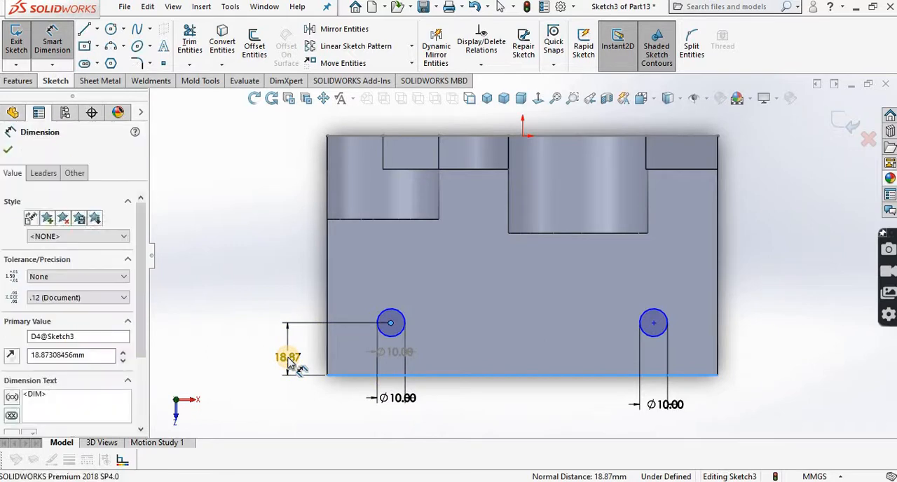
pyautogui.write('20')
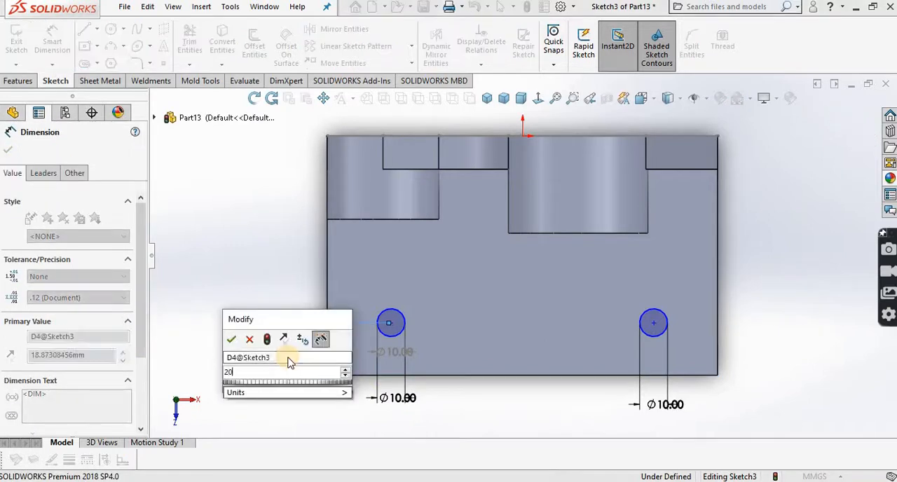
pyautogui.click(232, 341)
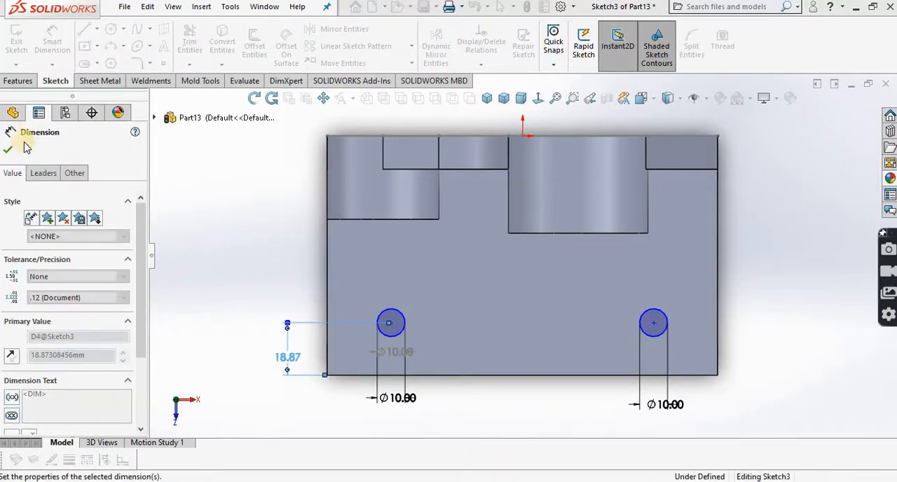
pyautogui.click(8, 149)
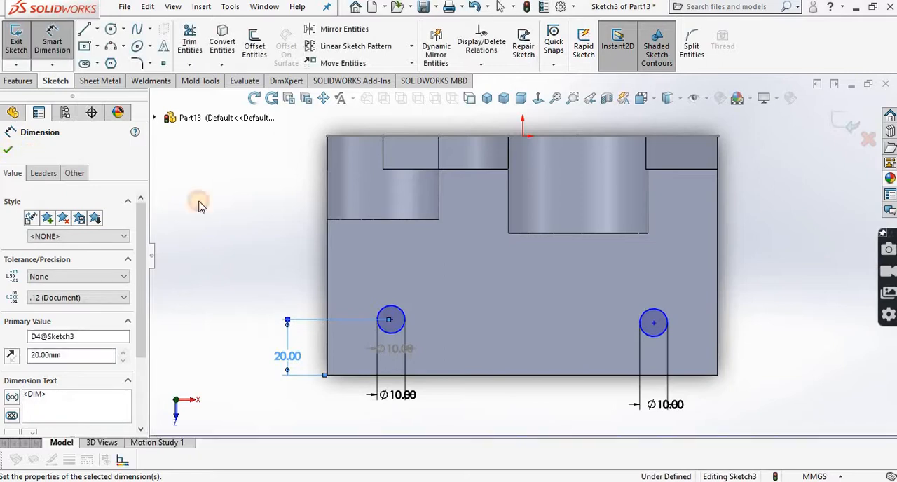
# Step: Add a horizontal relation between the center points of the two mounting-hole circles
pyautogui.click(390, 321)
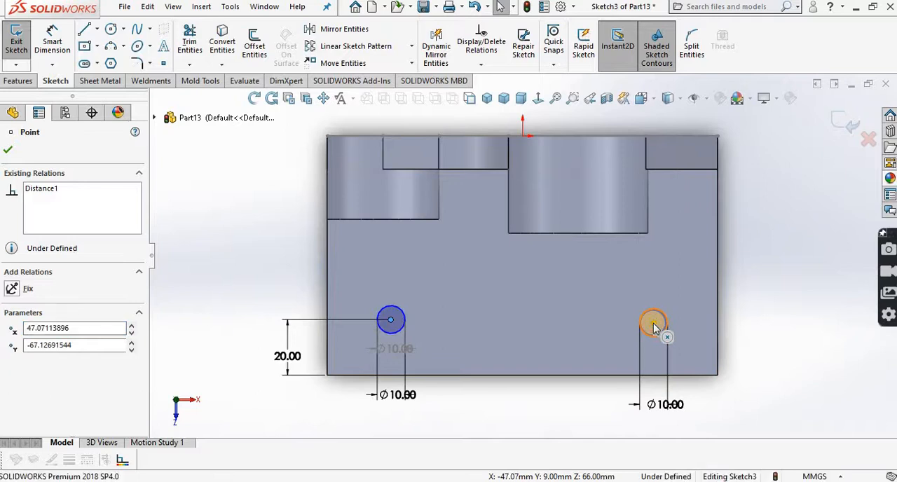
pyautogui.keyDown('ctrl'); pyautogui.click(653, 323); pyautogui.keyUp('ctrl')
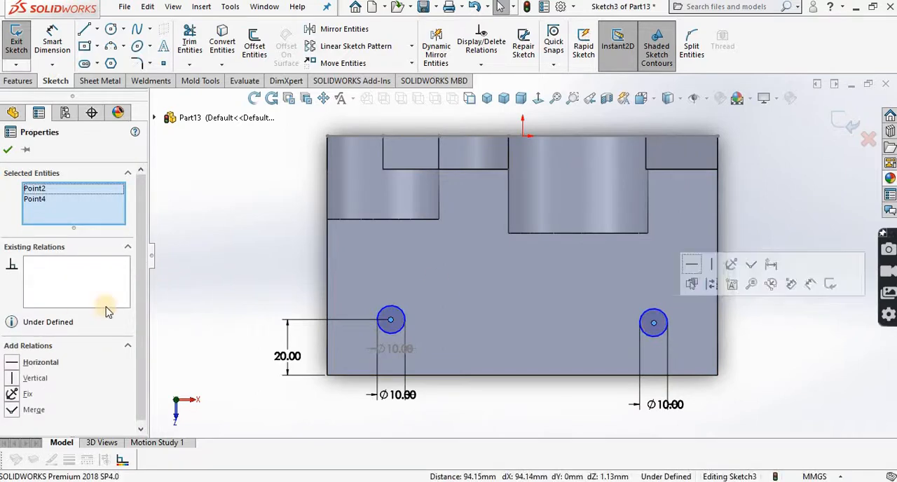
pyautogui.click(41, 363)
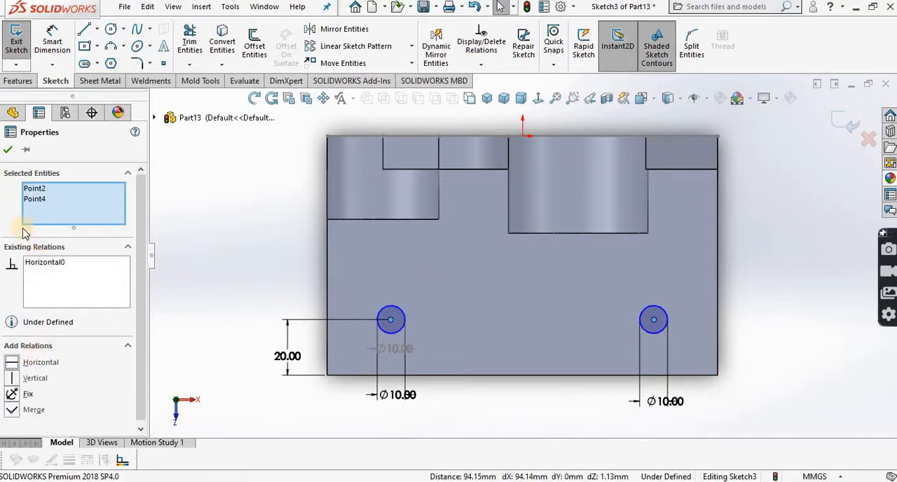
pyautogui.click(321, 335)
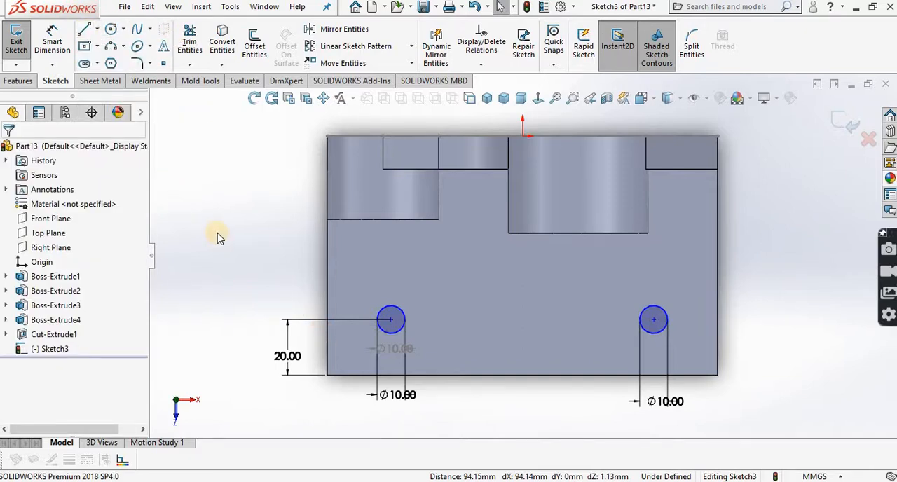
# Step: Sketch a line about 42.8 mm long from the front corner along the base plate's side edge on the small-boss side
pyautogui.press('l')
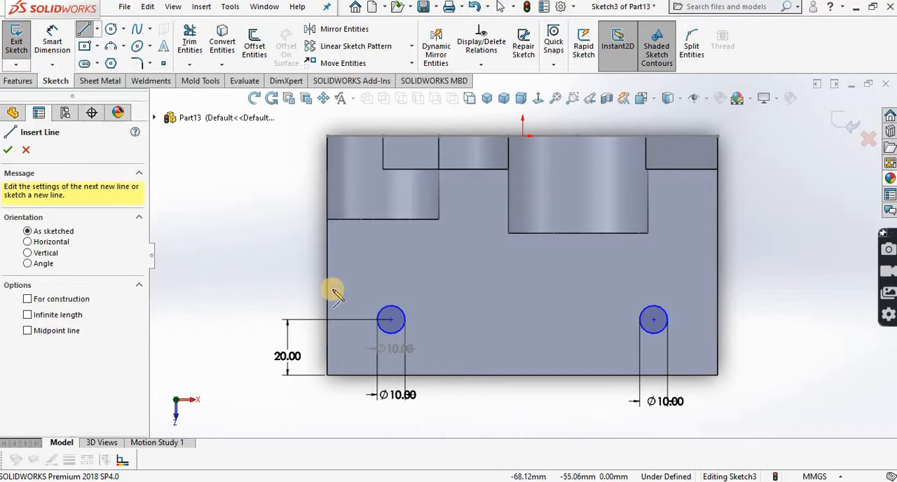
pyautogui.click(327, 374)
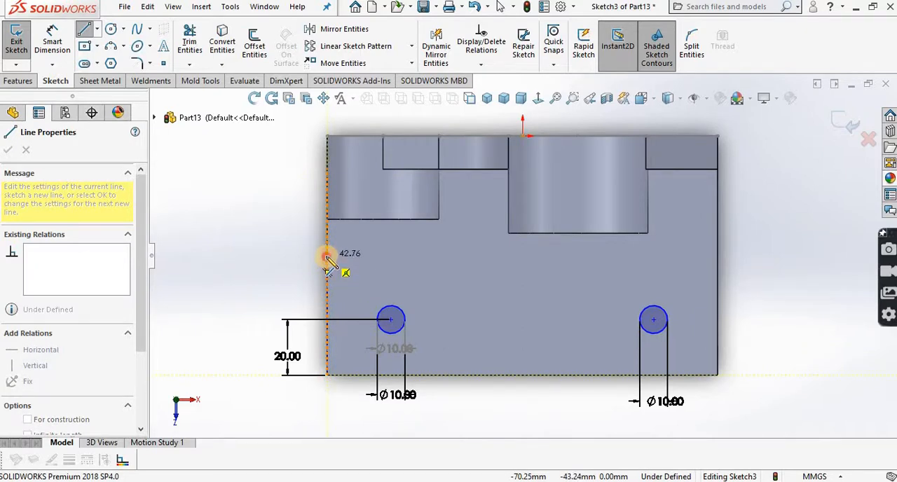
pyautogui.click(327, 257)
pyautogui.rightClick(327, 257)
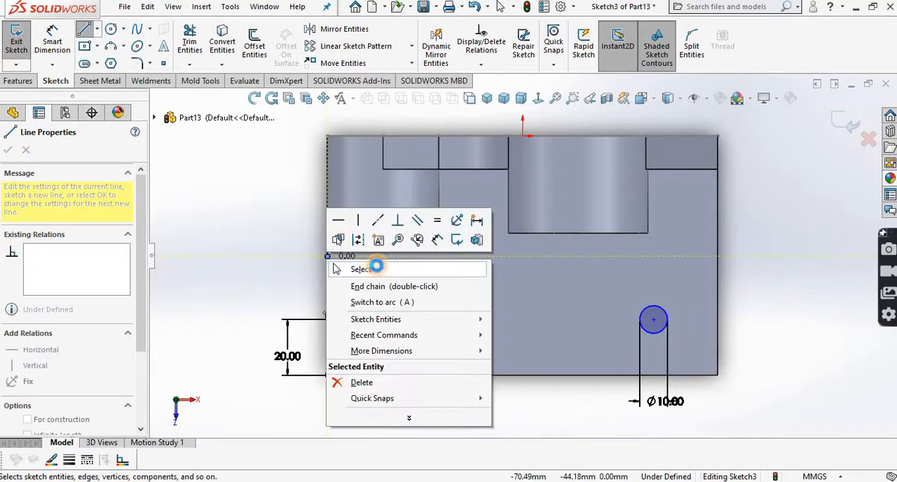
pyautogui.click(336, 269)
# Step: Dimension the line along the plate's side edge to 43 mm
pyautogui.click(52, 42)
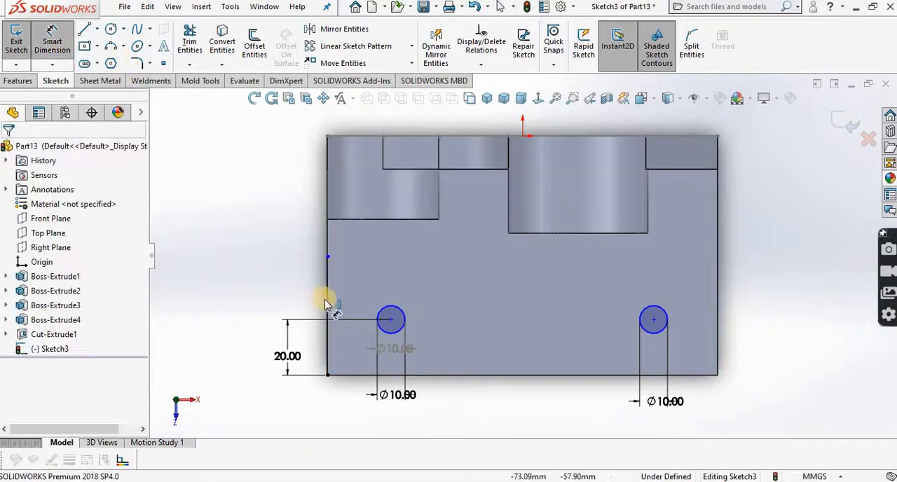
pyautogui.click(327, 303)
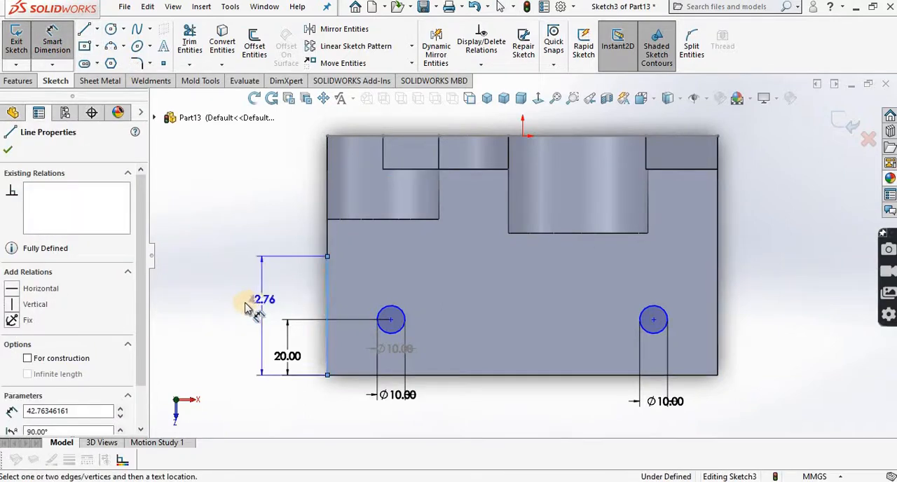
pyautogui.click(245, 308)
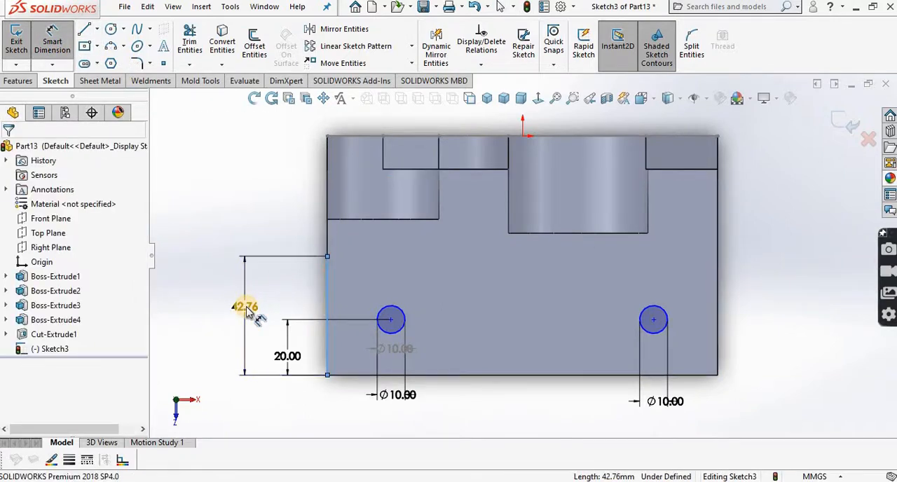
pyautogui.write('43')
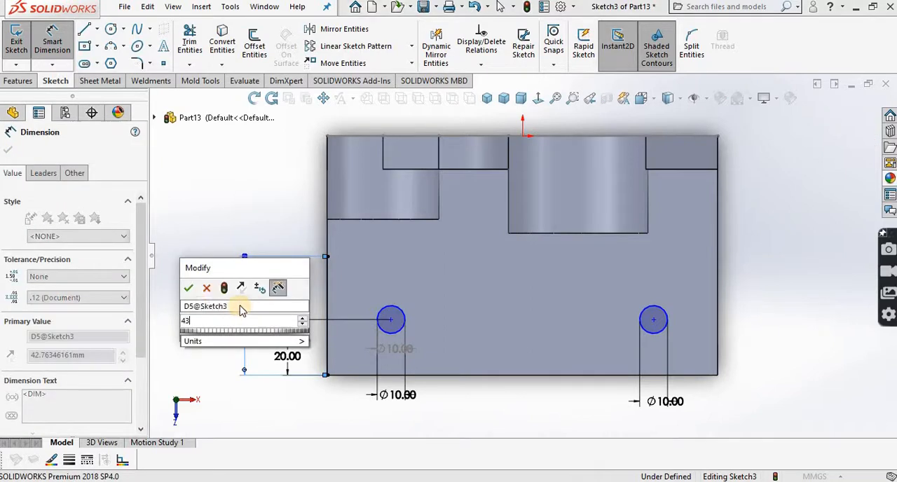
pyautogui.click(189, 288)
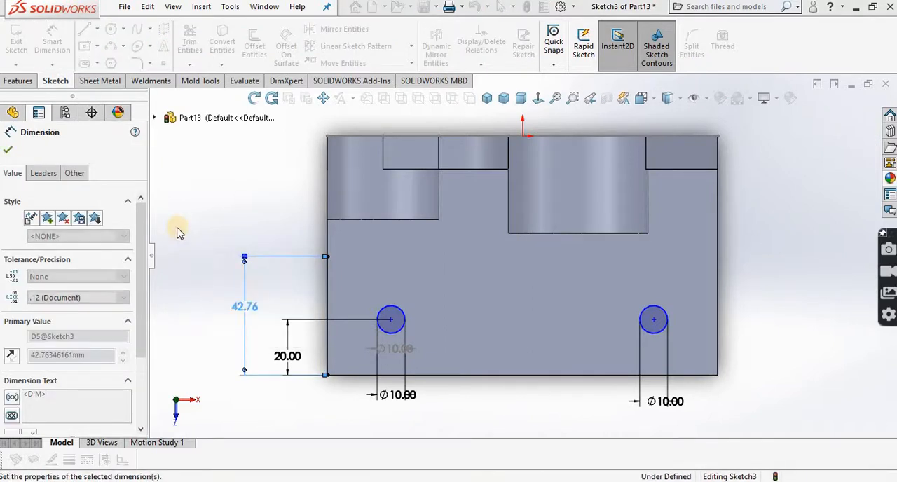
pyautogui.press('Escape')
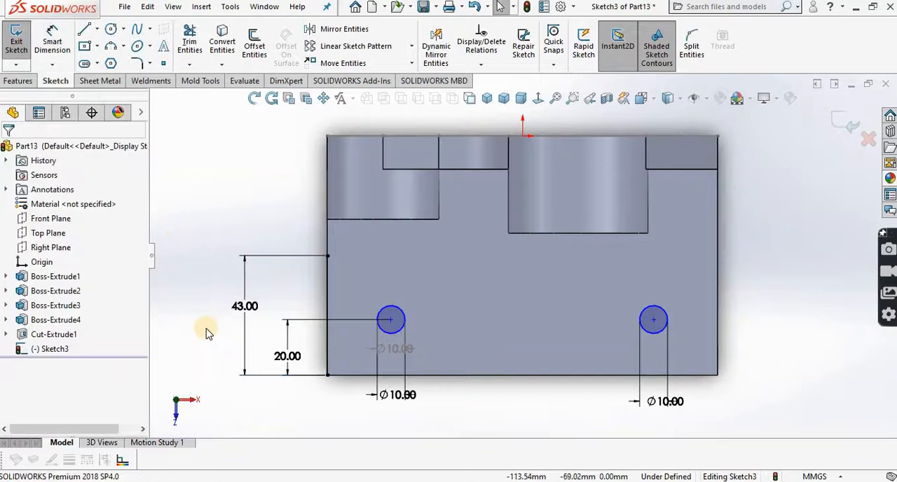
# Step: Sketch a horizontal centerline about 39.5 mm long inward from the rear endpoint of the 43 mm edge line
pyautogui.click(97, 30)
pyautogui.click(116, 61)
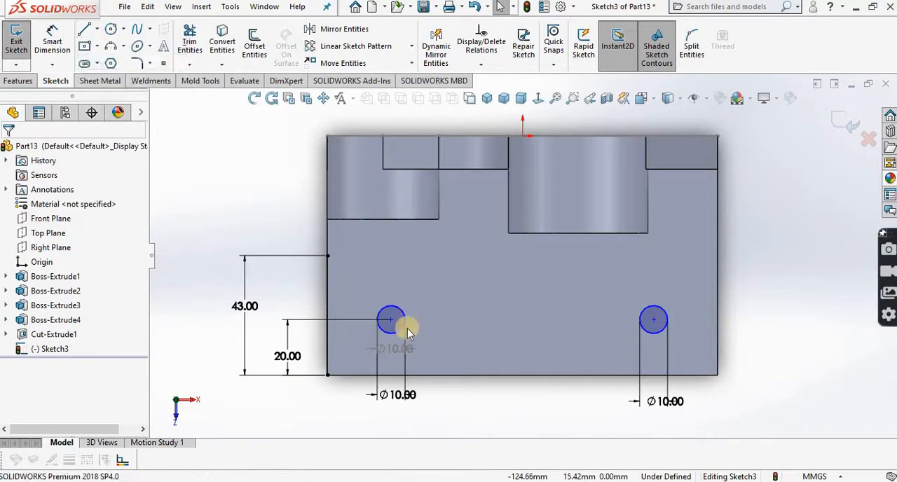
pyautogui.click(327, 255)
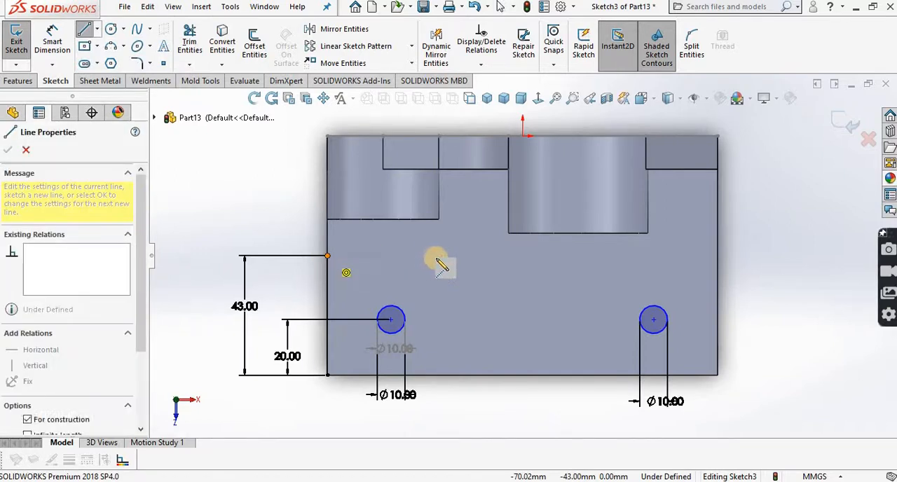
pyautogui.click(437, 256)
pyautogui.rightClick(485, 265)
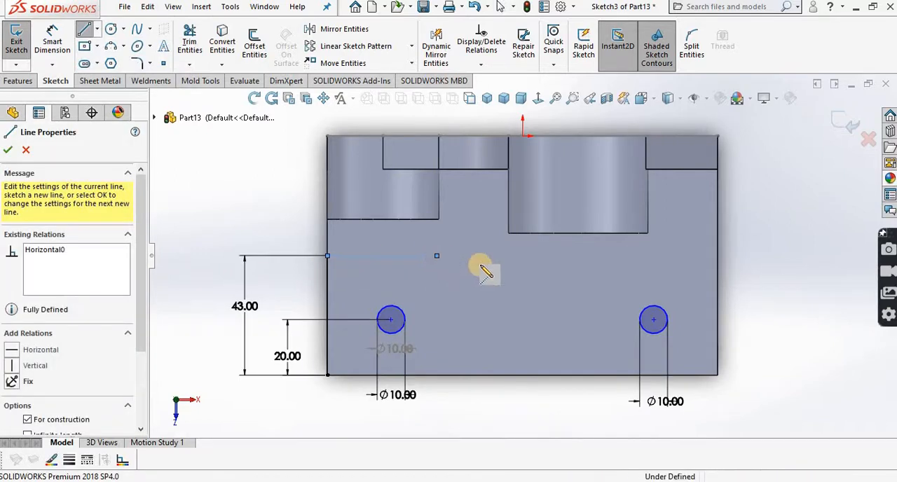
pyautogui.click(448, 268)
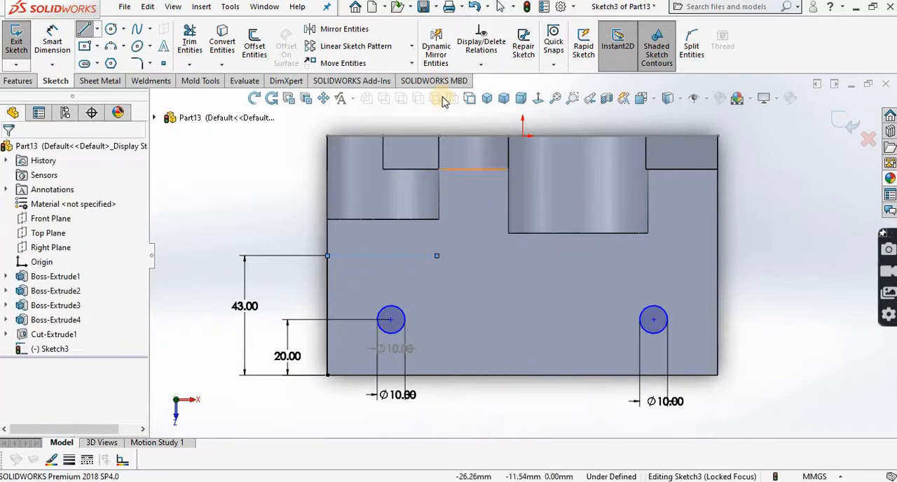
# Step: Mirror both 10 mm circles about the horizontal centerline, keeping the originals, to lay out the rear pair of mounting holes
pyautogui.click(344, 30)
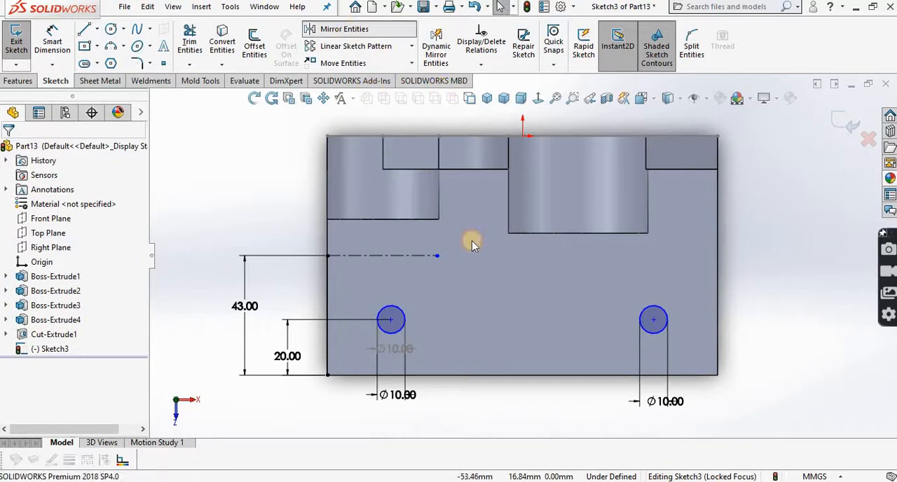
pyautogui.click(404, 319)
pyautogui.click(653, 309)
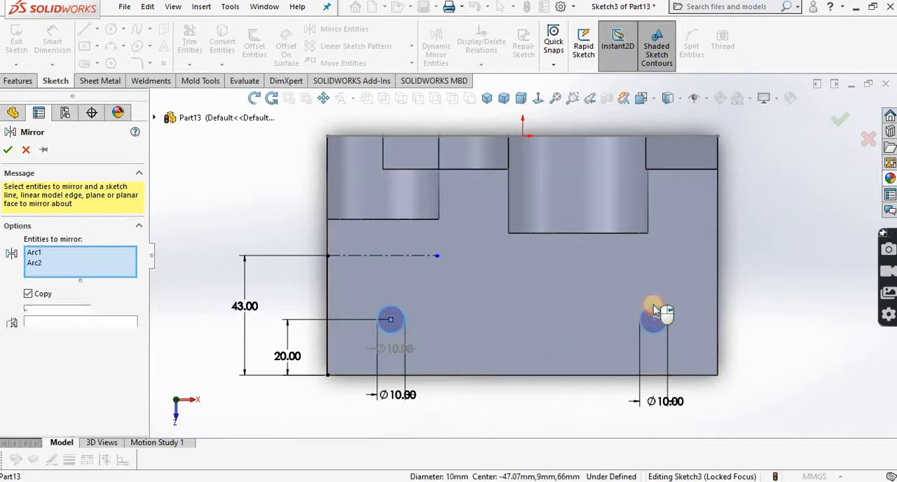
pyautogui.click(93, 325)
pyautogui.click(369, 255)
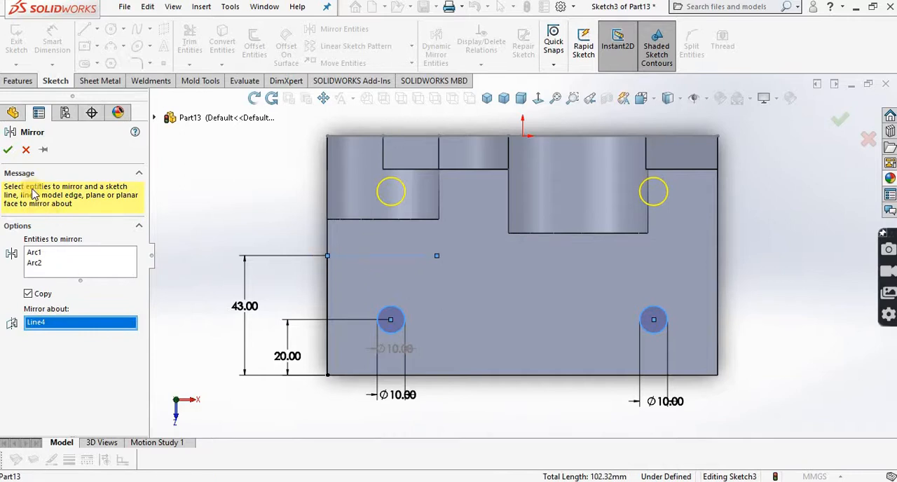
pyautogui.press('Return')
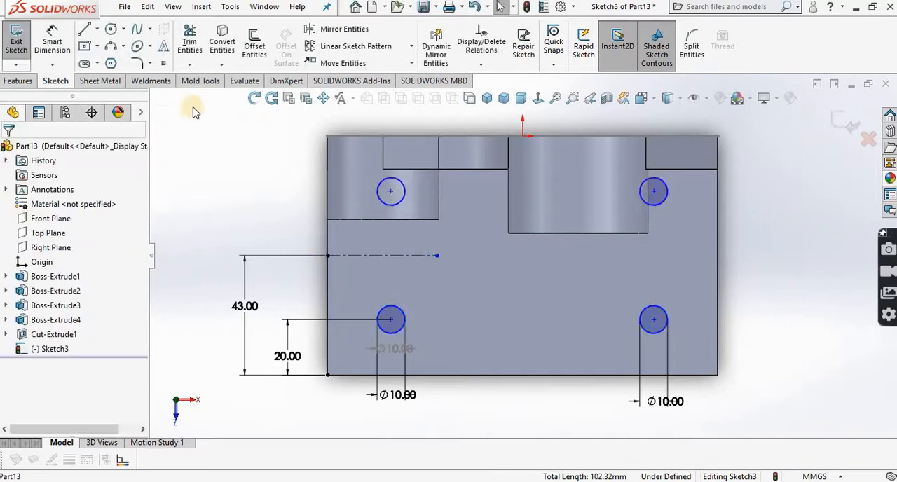
# Step: Make a blind extruded cut 2 mm deep into the base plate from the four mounting-hole circles
pyautogui.click(253, 98)
pyautogui.moveTo(285, 227); pyautogui.dragTo(282, 180)
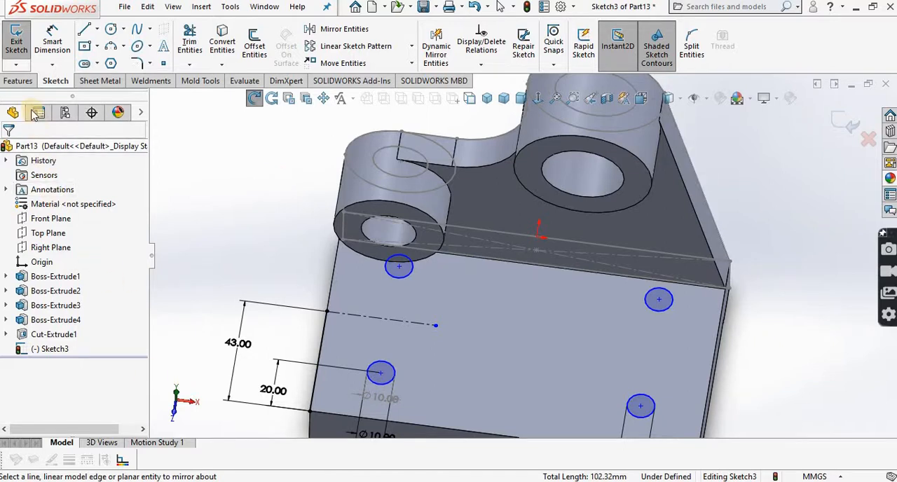
pyautogui.click(18, 81)
pyautogui.click(199, 48)
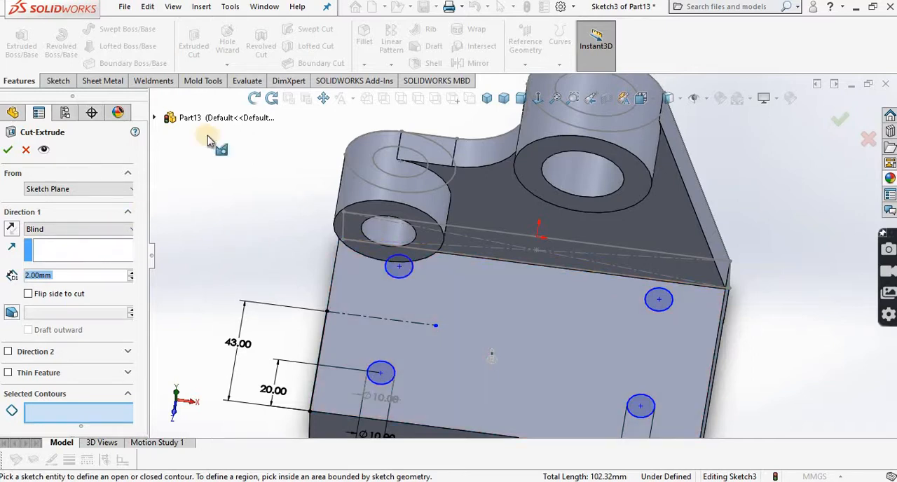
pyautogui.click(254, 98)
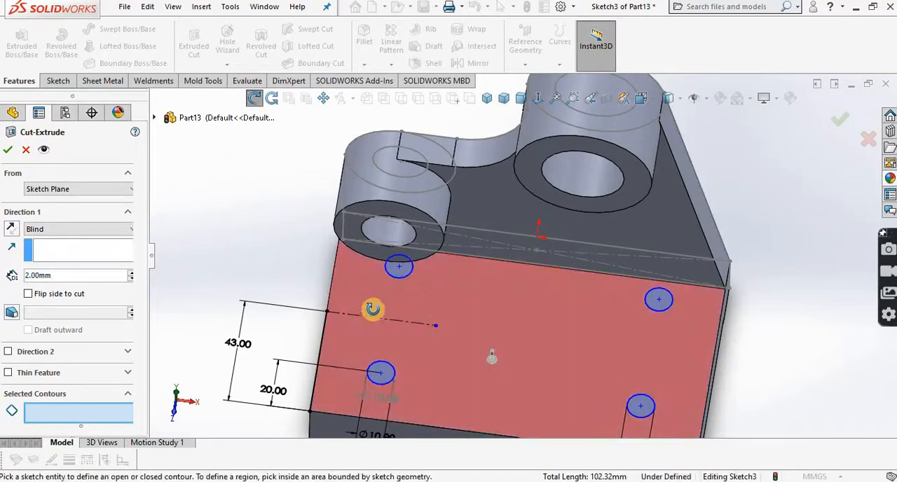
pyautogui.moveTo(372, 309); pyautogui.dragTo(251, 154)
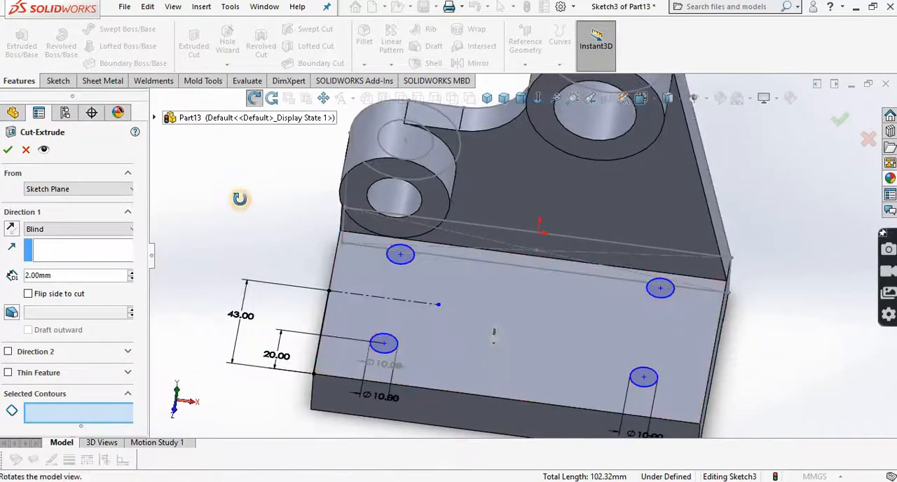
pyautogui.moveTo(494, 334); pyautogui.dragTo(476, 369)
pyautogui.press('Return')
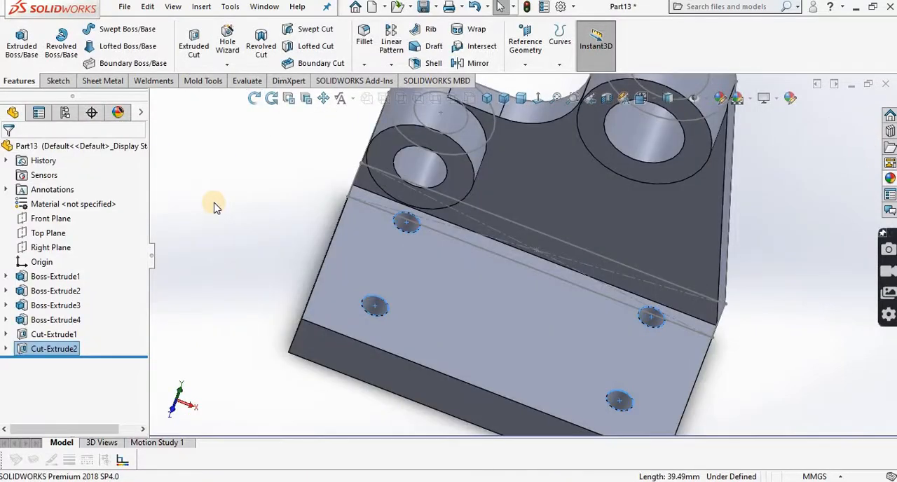
# Step: Switch to the PDF textbook, examine the bracket's isometric figure for comparison, and return to the SOLIDWORKS part
pyautogui.hotkey('alt', 'Tab')
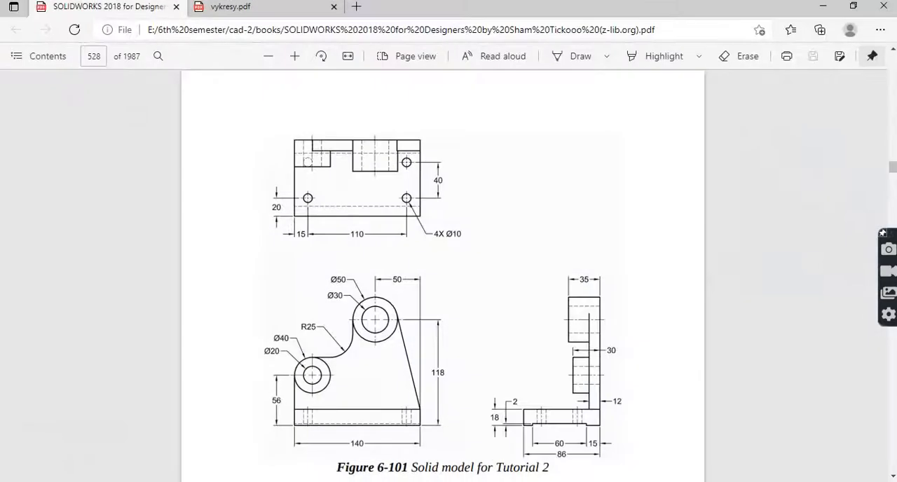
pyautogui.scroll(6, 442, 275)
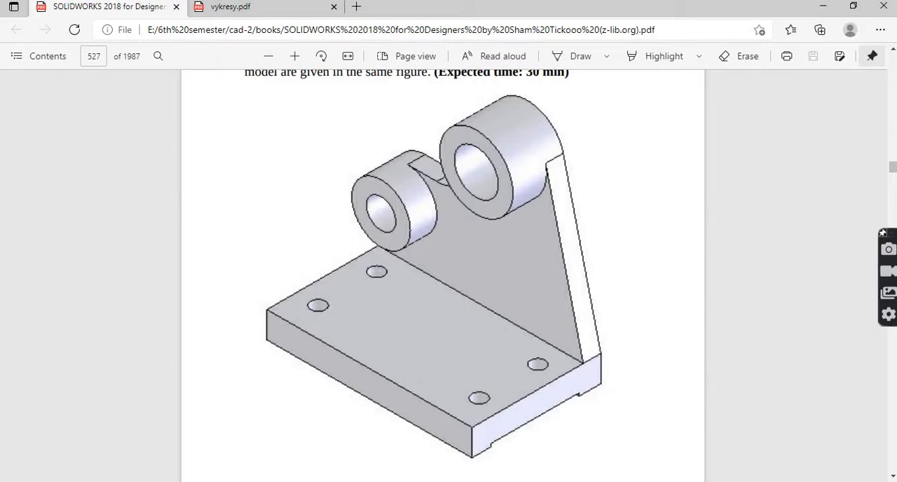
pyautogui.hotkey('alt', 'Tab')
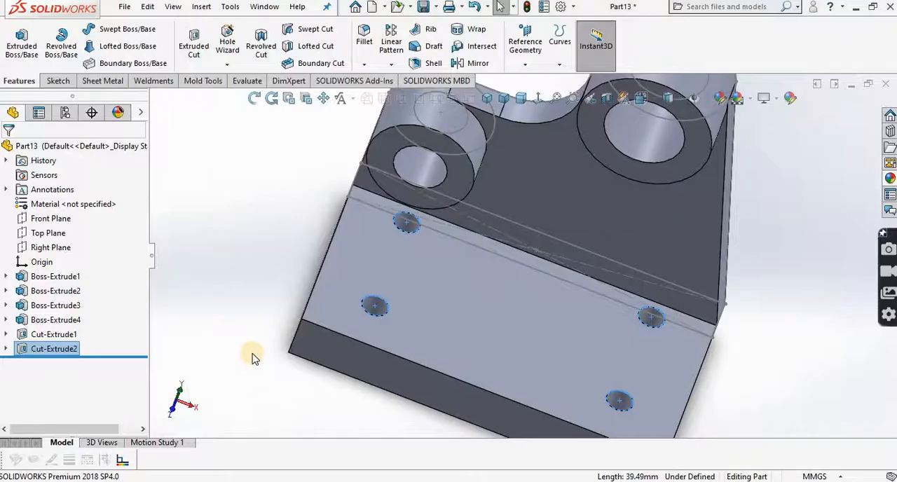